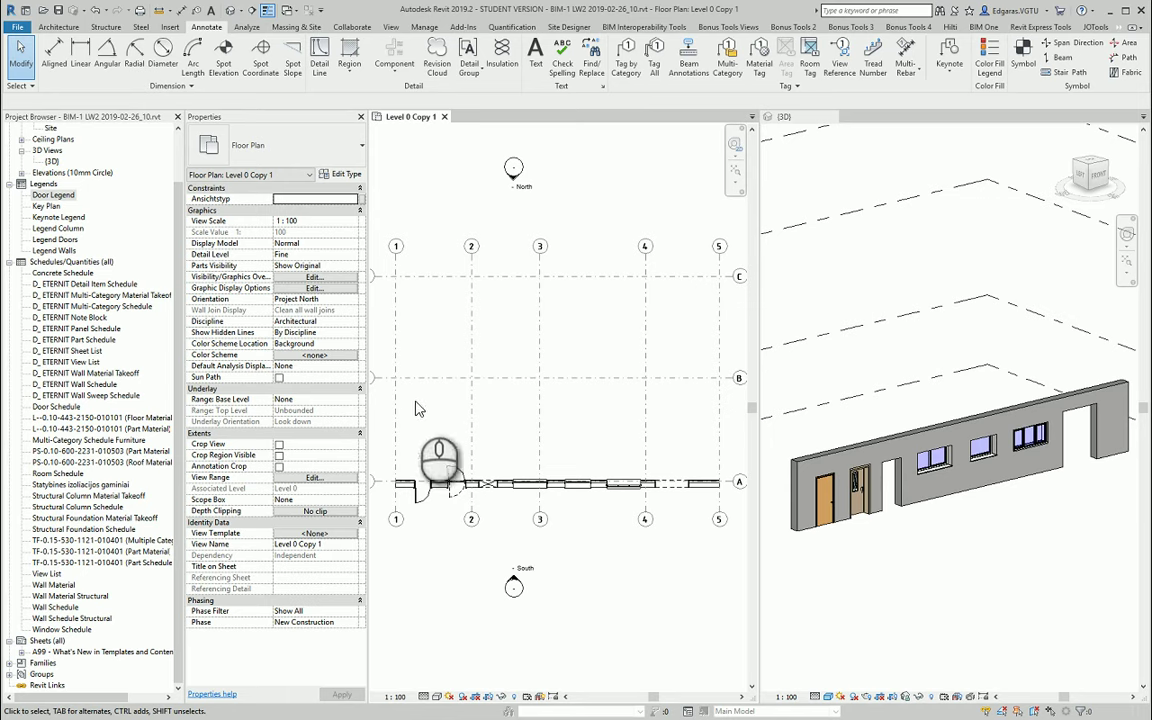
Step: Duplicate the Legend Doors legend with detailing and rename the copy 'Legend Windows'
click(58, 240)
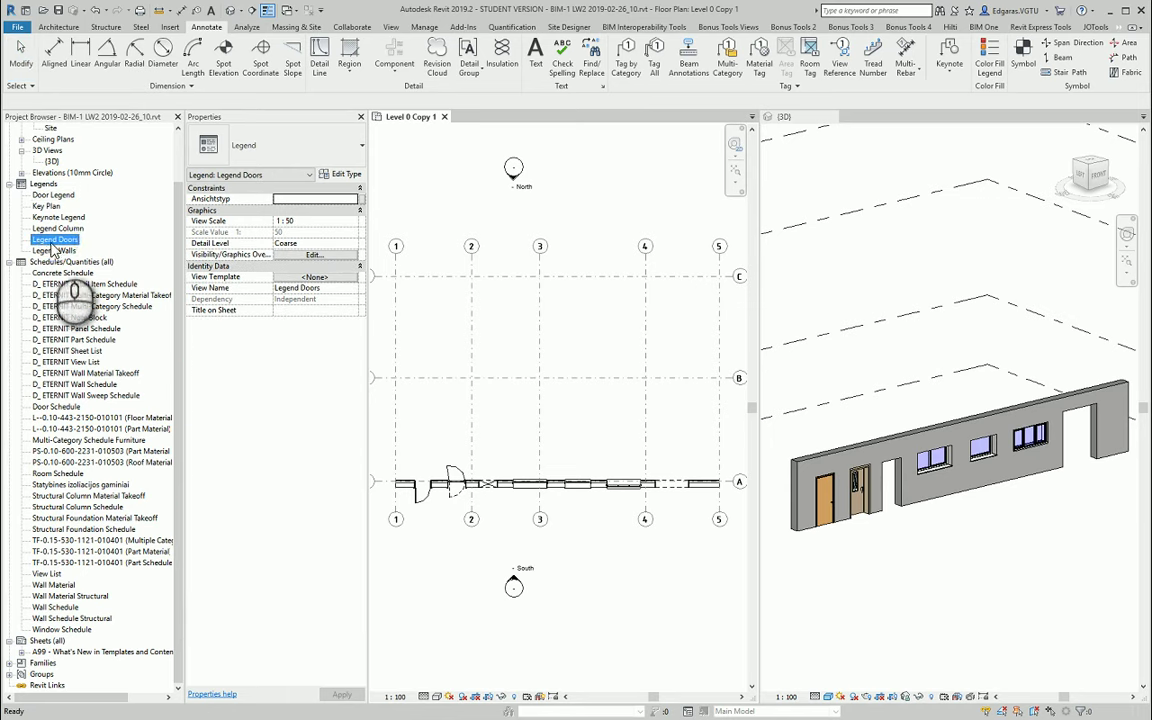
right_click(55, 244)
mouse_move(100, 312)
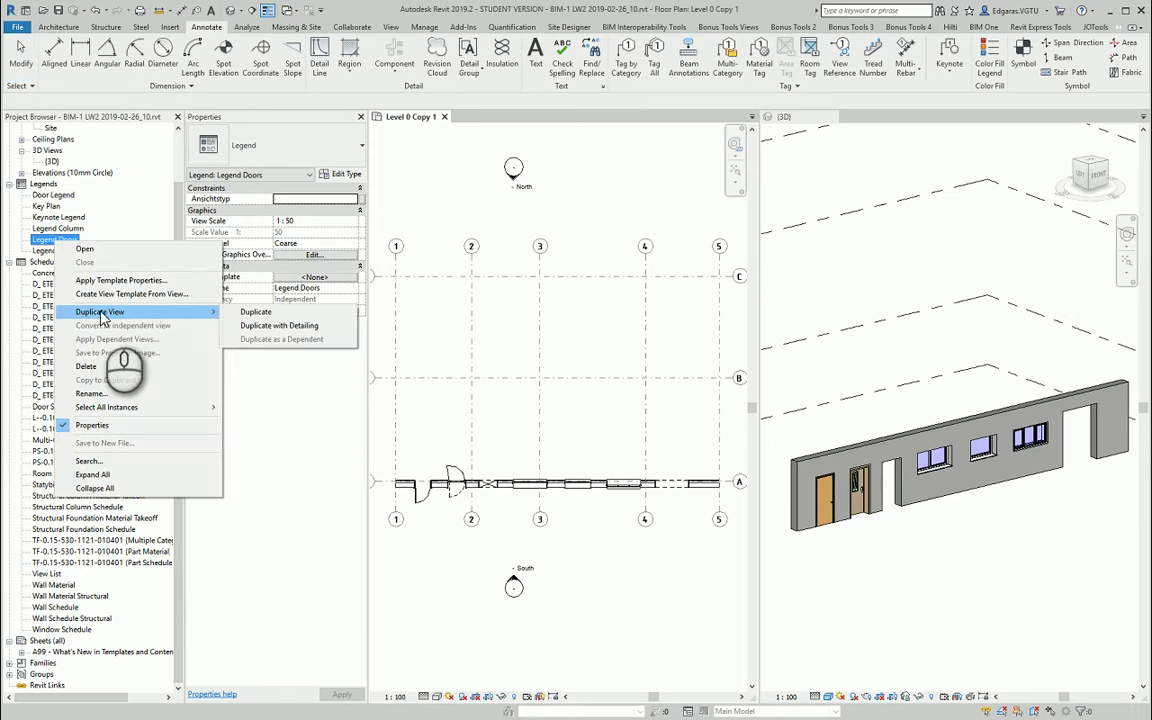
click(312, 326)
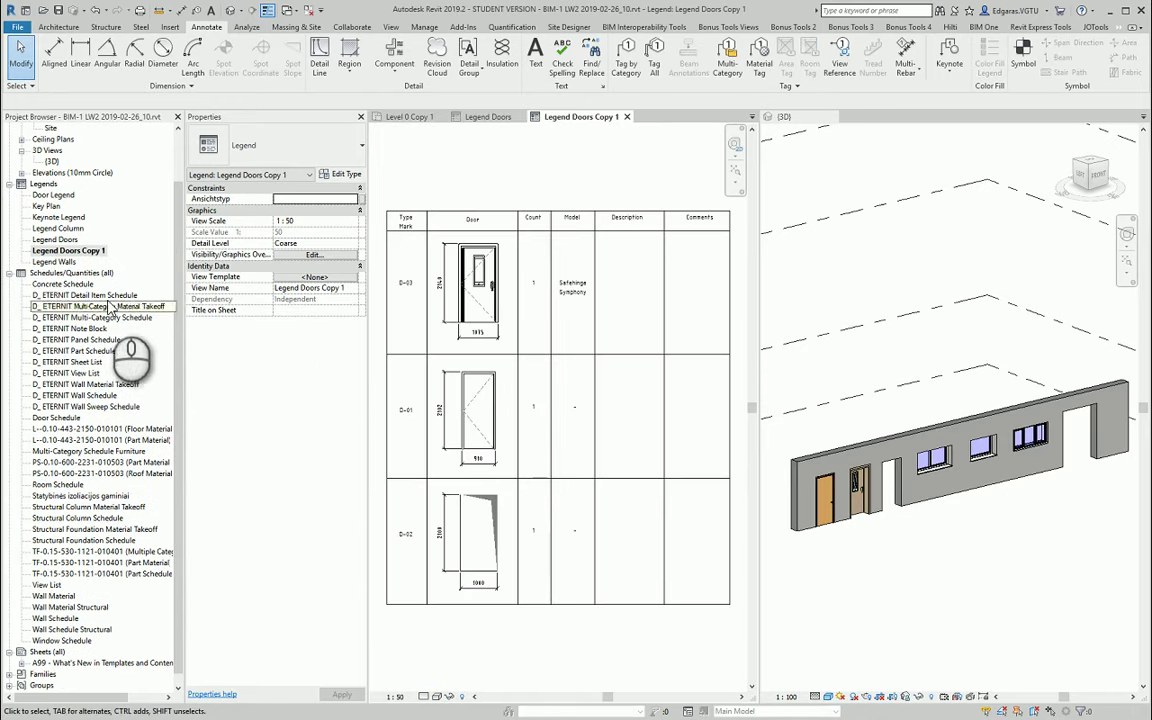
click(93, 250)
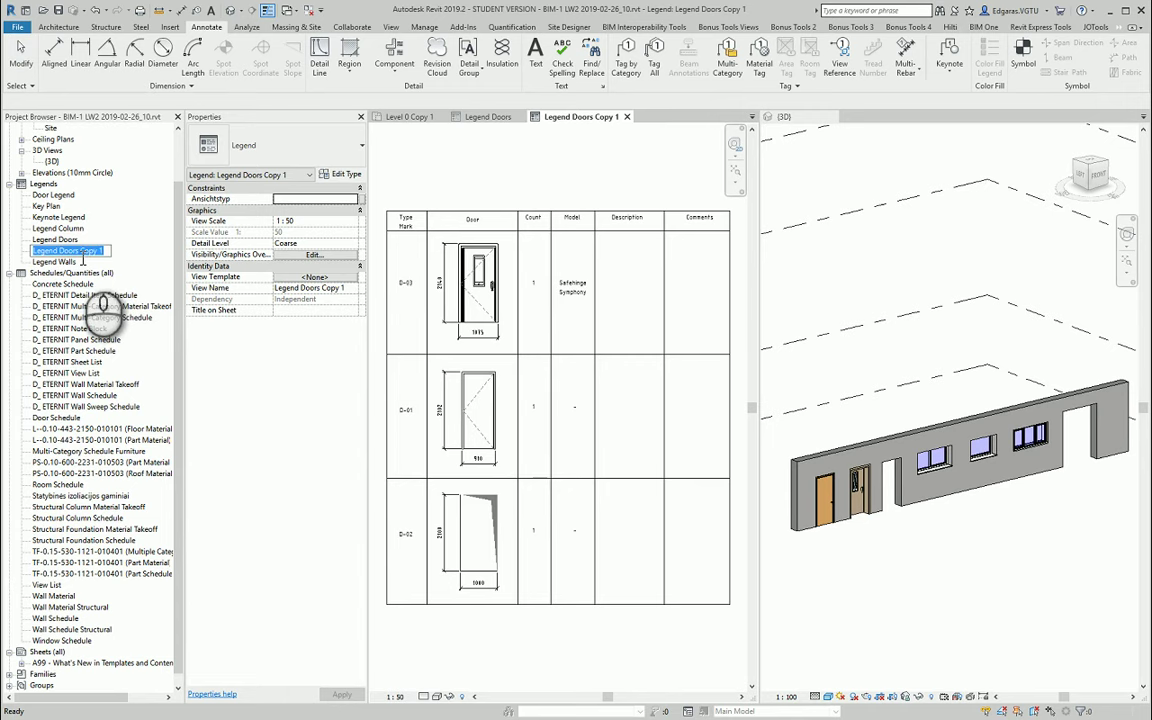
drag(83, 259, 127, 257)
text(Legend Windows)
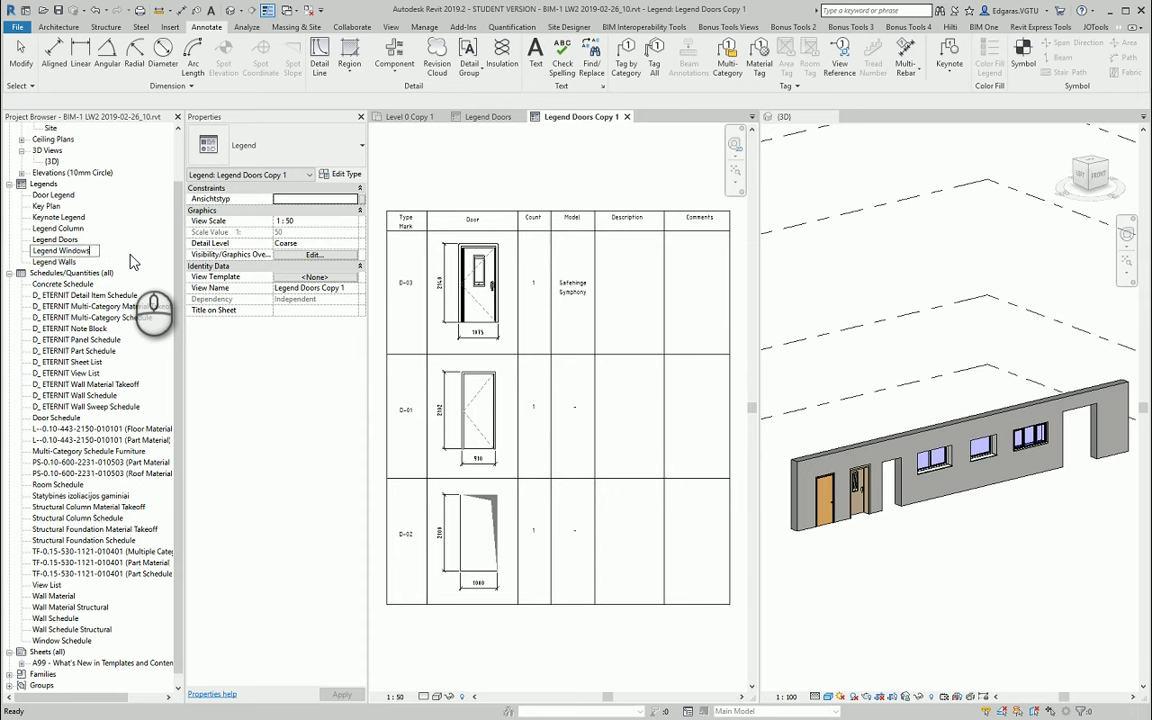
key(Return)
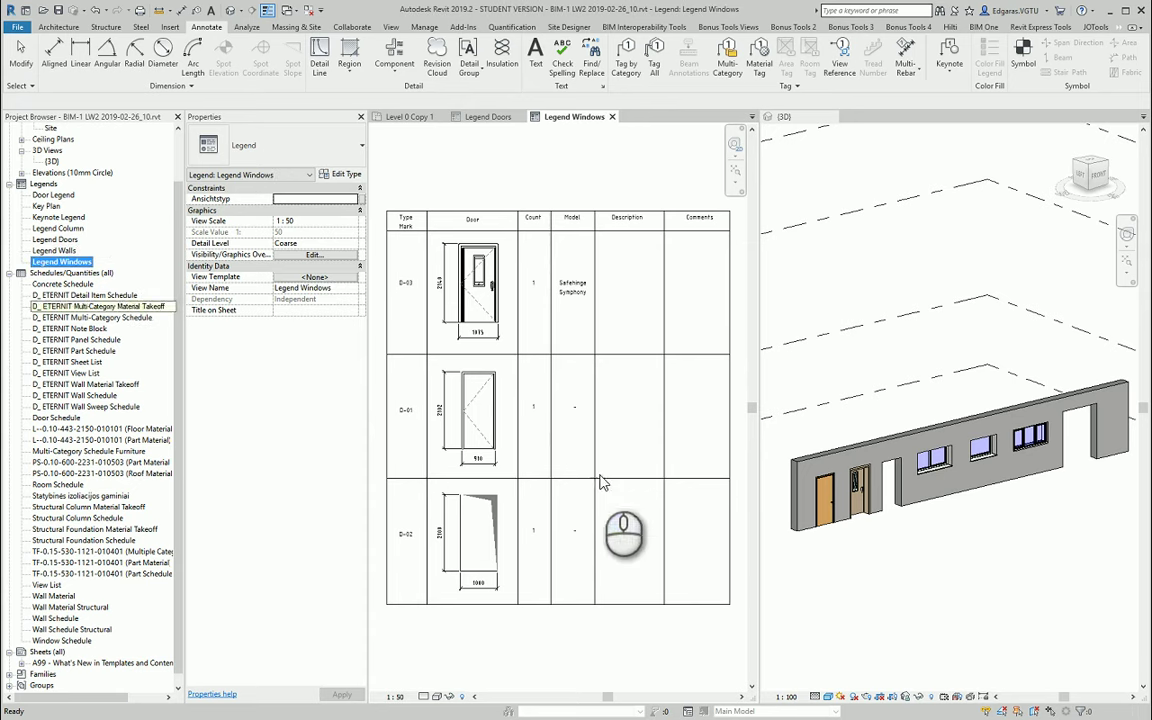
Step: Inspect the D-03 legend component's family type list, leaving it unchanged
click(481, 312)
click(481, 306)
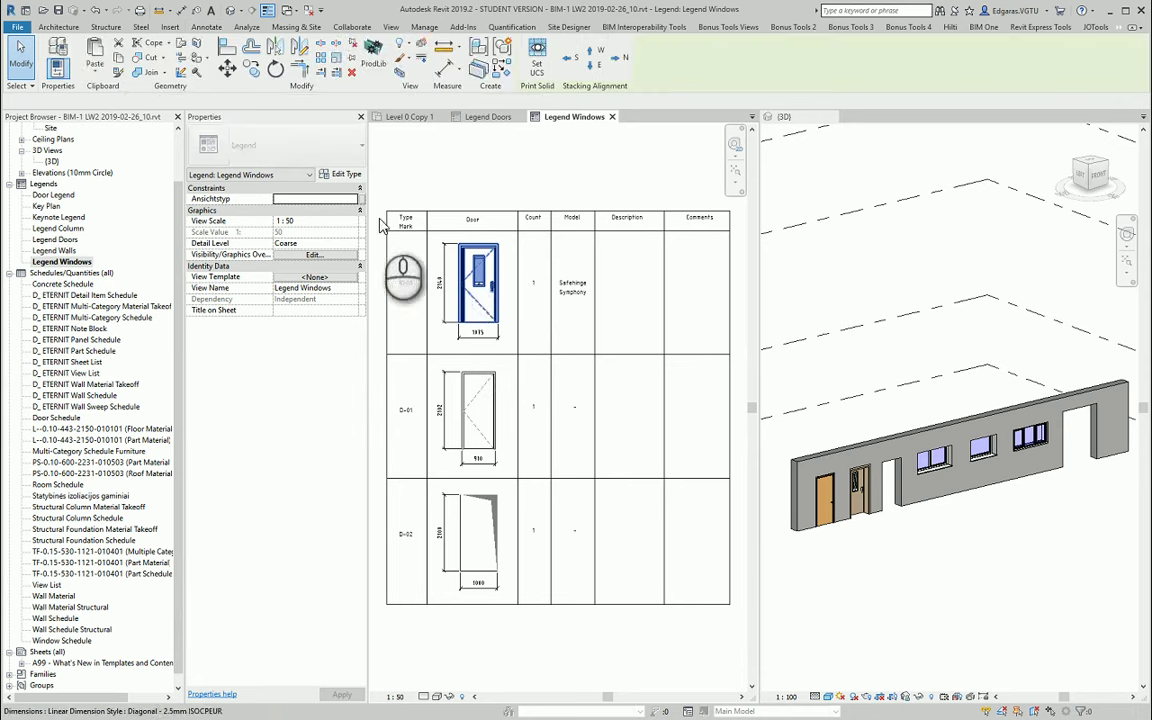
click(228, 106)
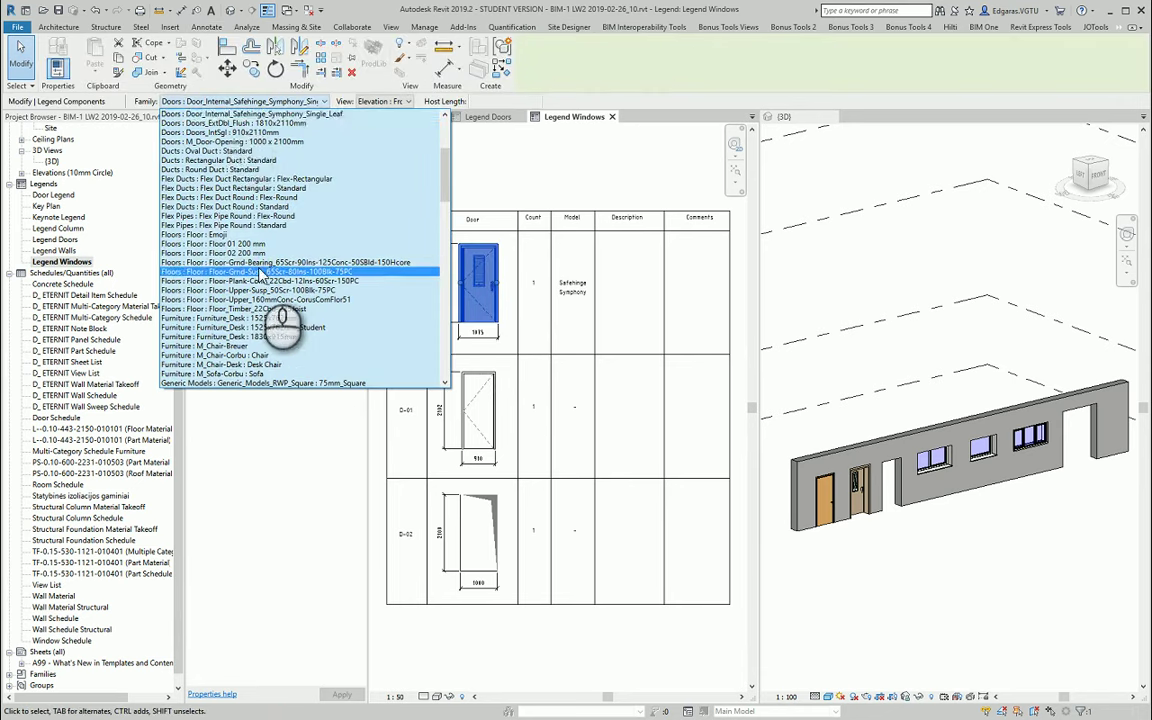
scroll(300, 330, down, 2)
scroll(410, 291, down, 10)
drag(445, 248, 458, 342)
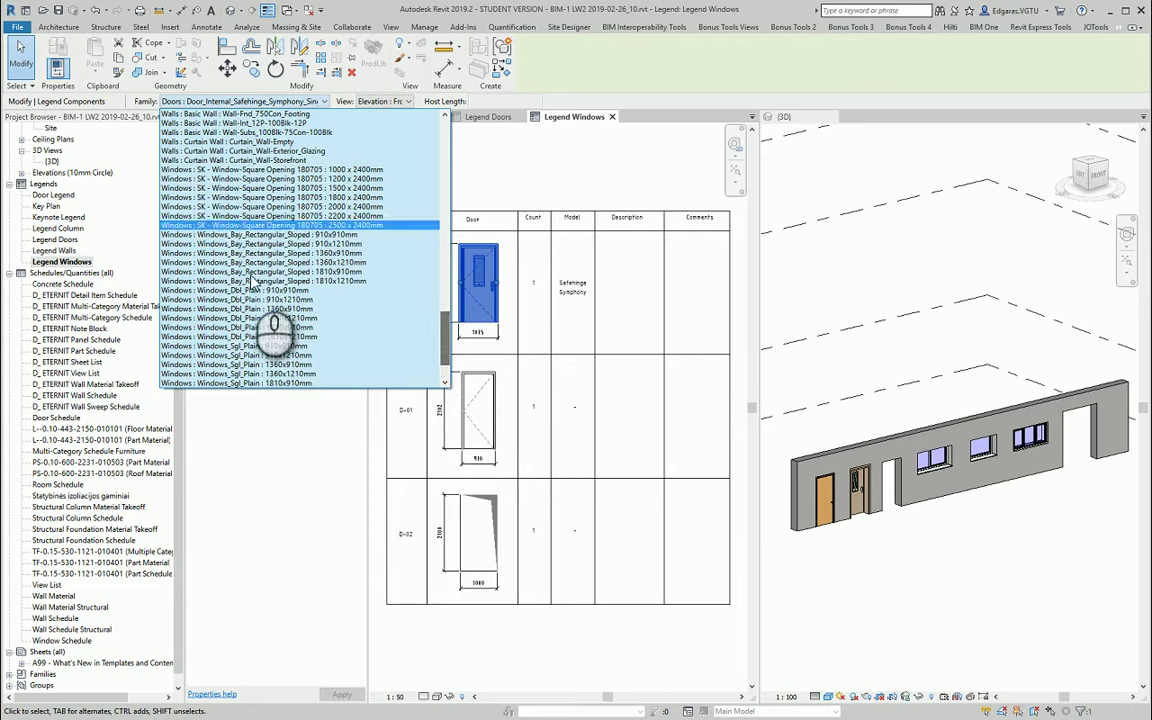
click(533, 421)
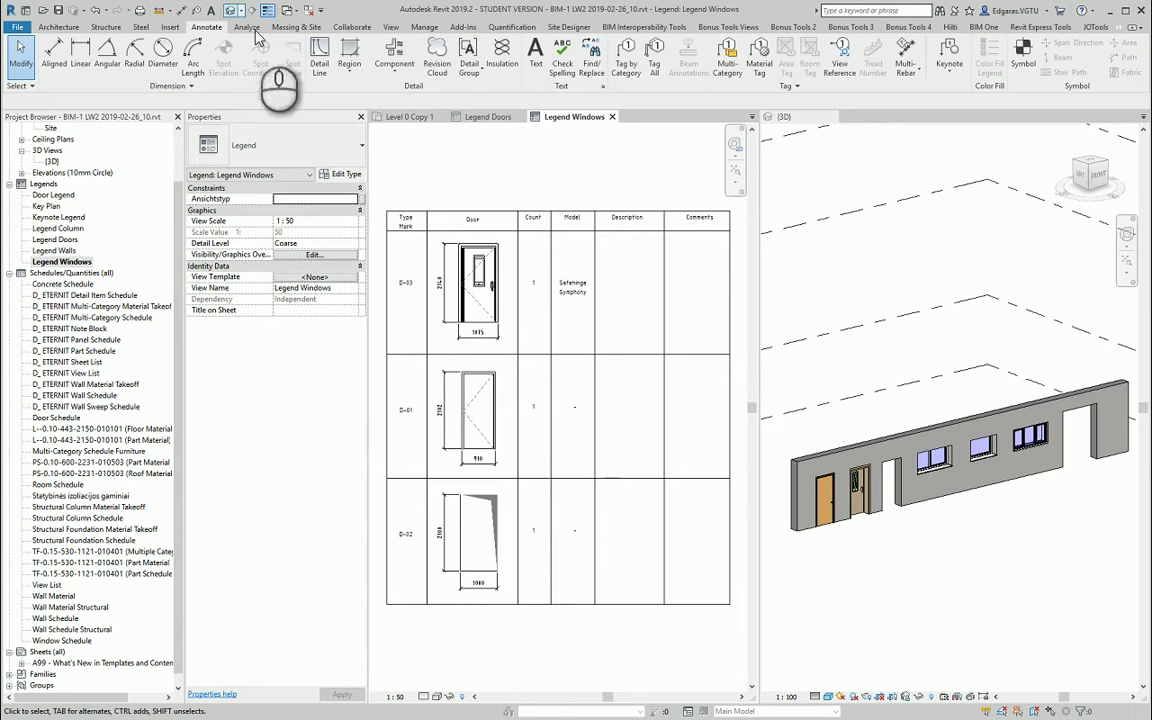
Step: Open Purge Unused and clear every item with Check None
click(429, 28)
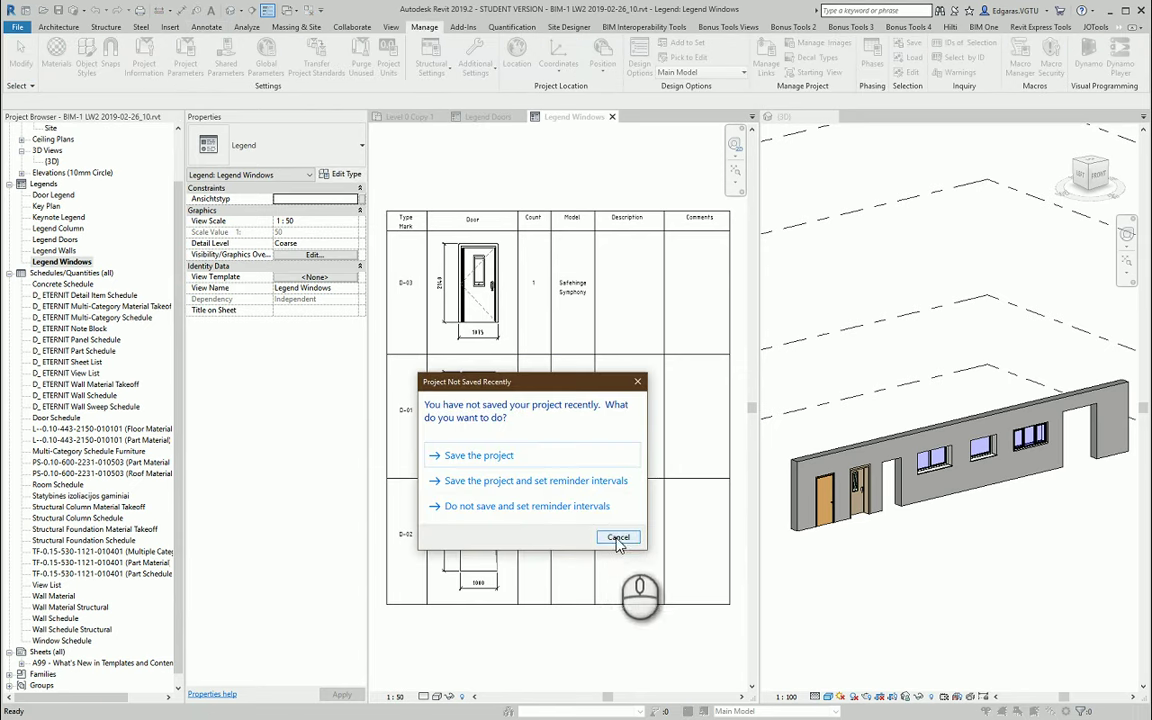
click(540, 460)
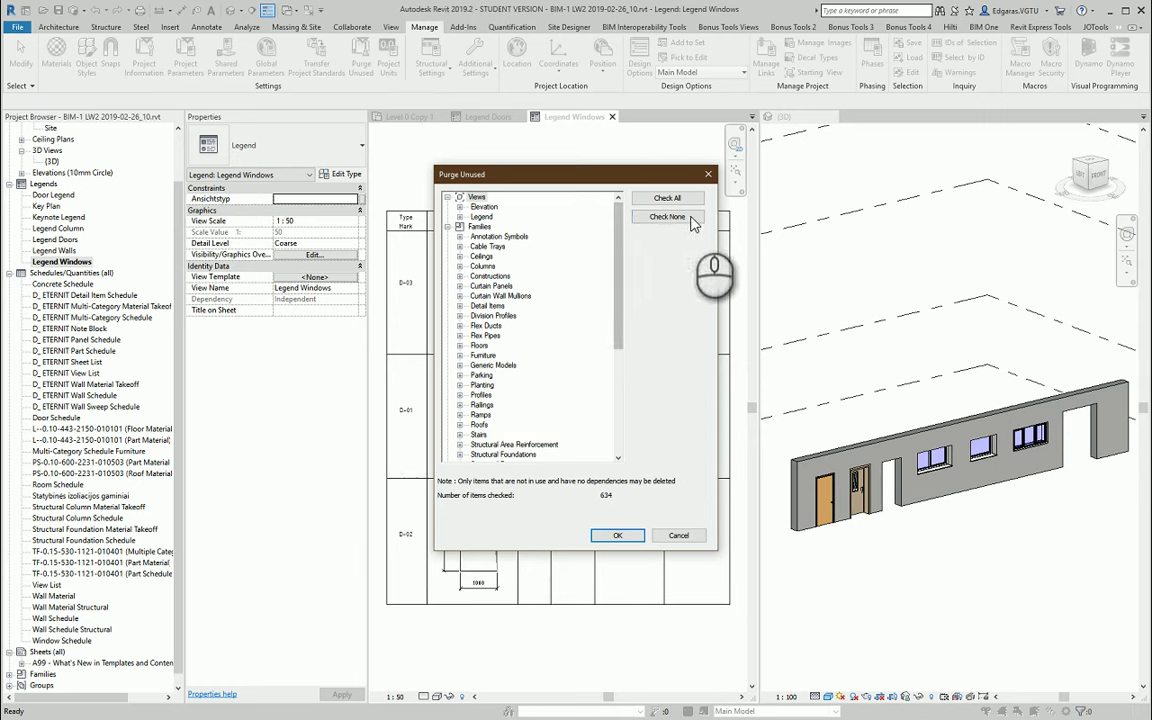
click(667, 217)
drag(617, 313, 617, 500)
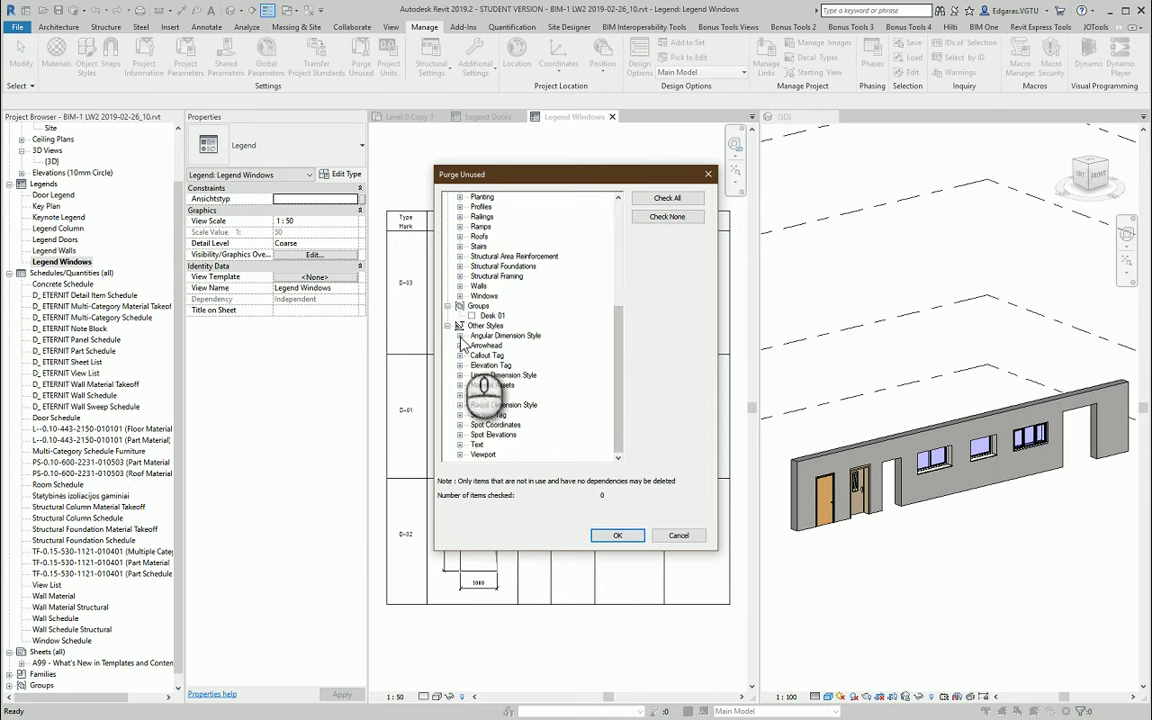
Step: Mark the Bay, square-opening and Windows_Dbl_Plain window types for purging
click(459, 297)
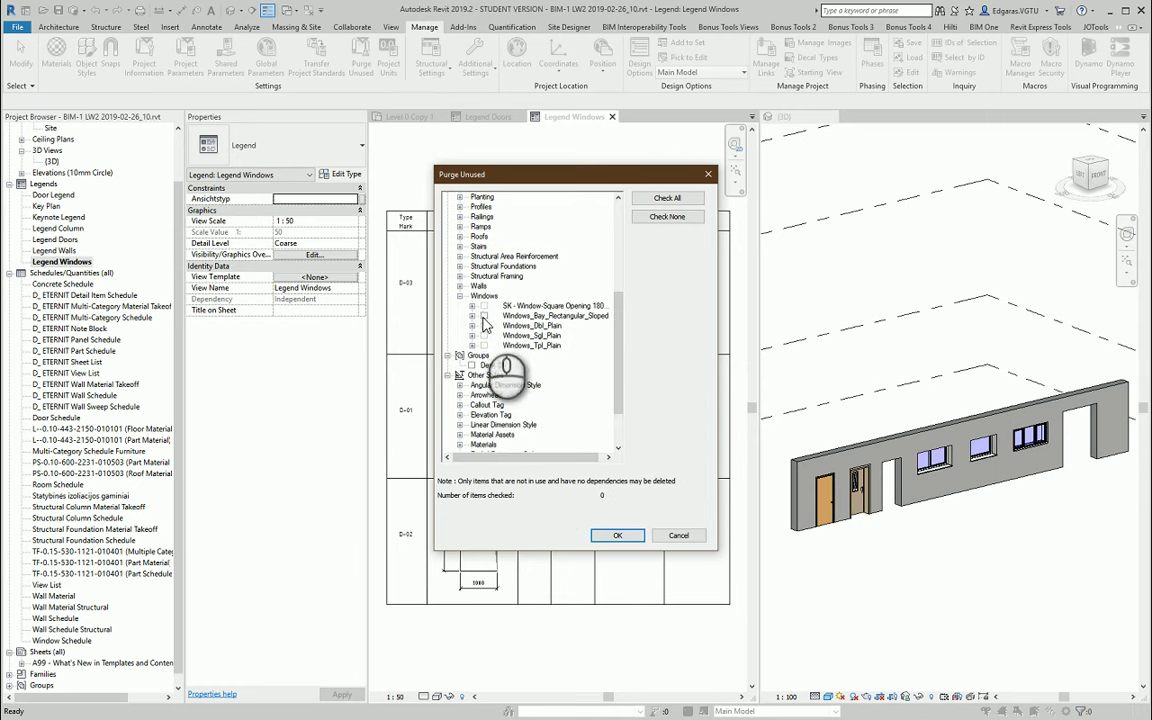
click(483, 316)
click(472, 306)
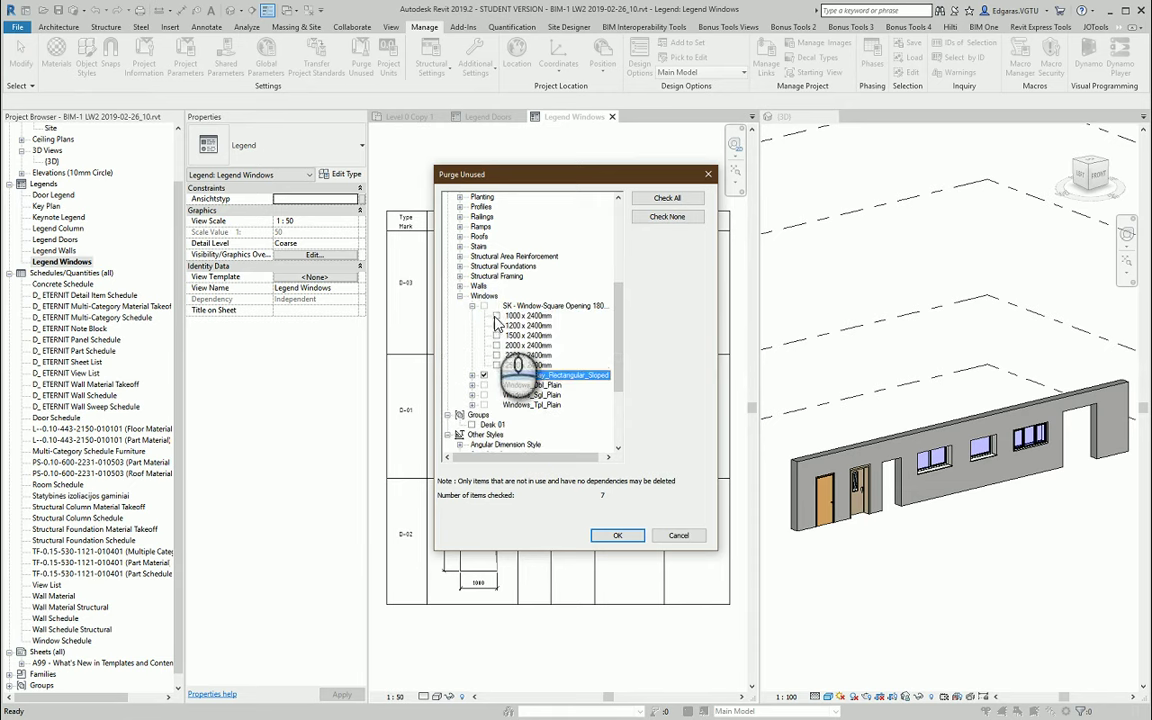
click(496, 316)
shift+click(495, 365)
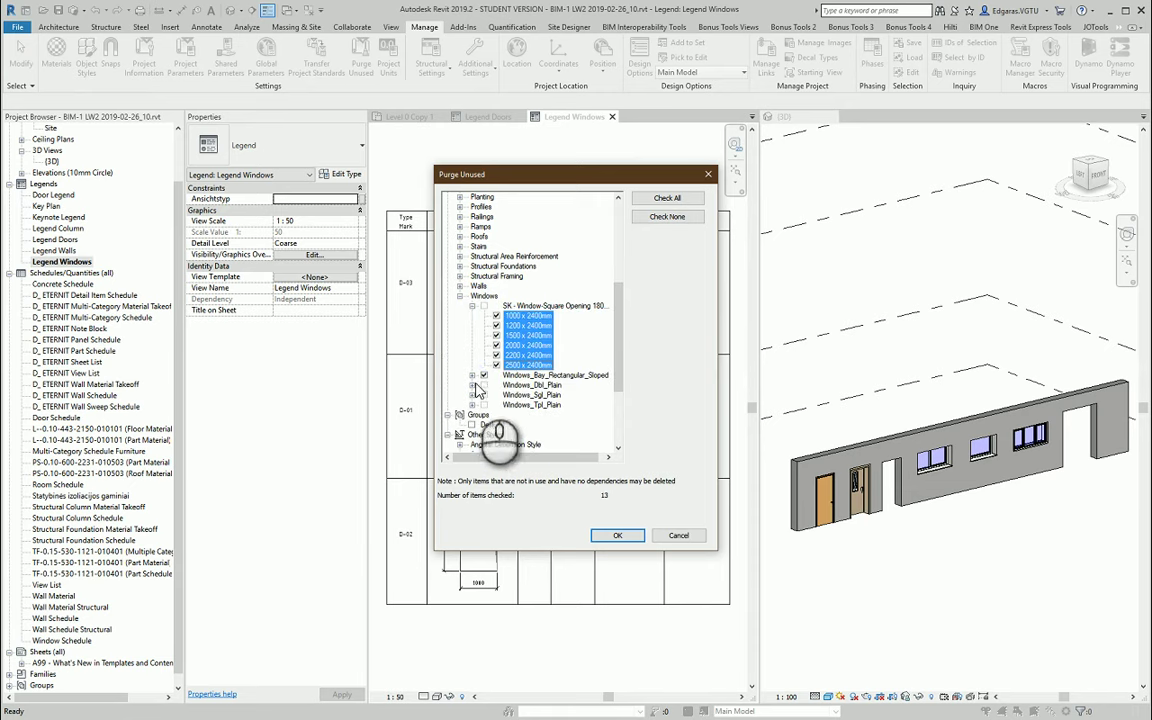
click(472, 385)
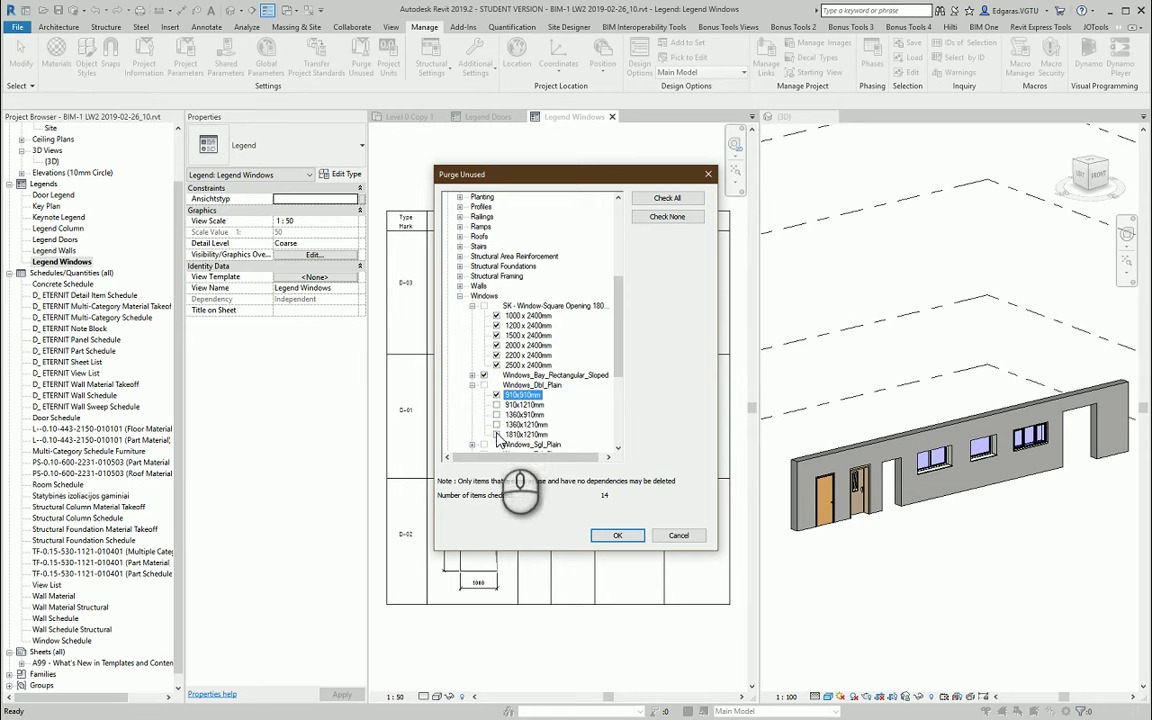
shift+click(497, 435)
scroll(510, 405, down, 3)
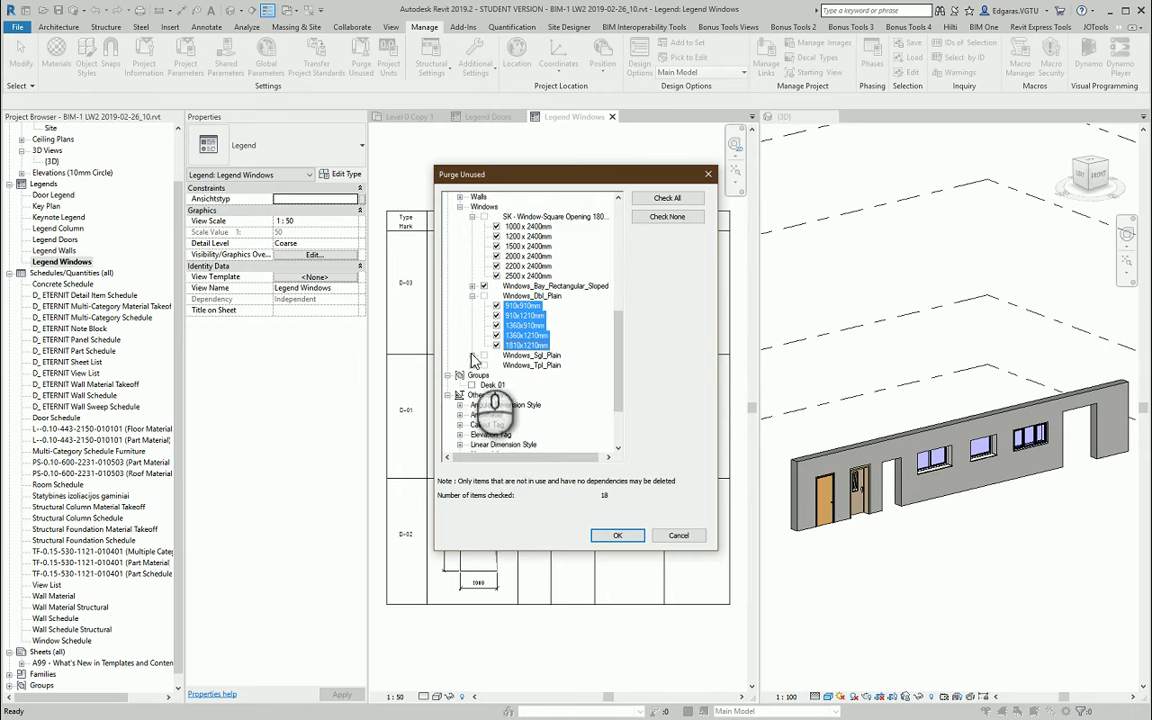
Step: Mark all Windows_Sgl_Plain and Windows_Tpl_Plain sizes and purge the checked types
click(472, 355)
click(522, 365)
shift+click(520, 405)
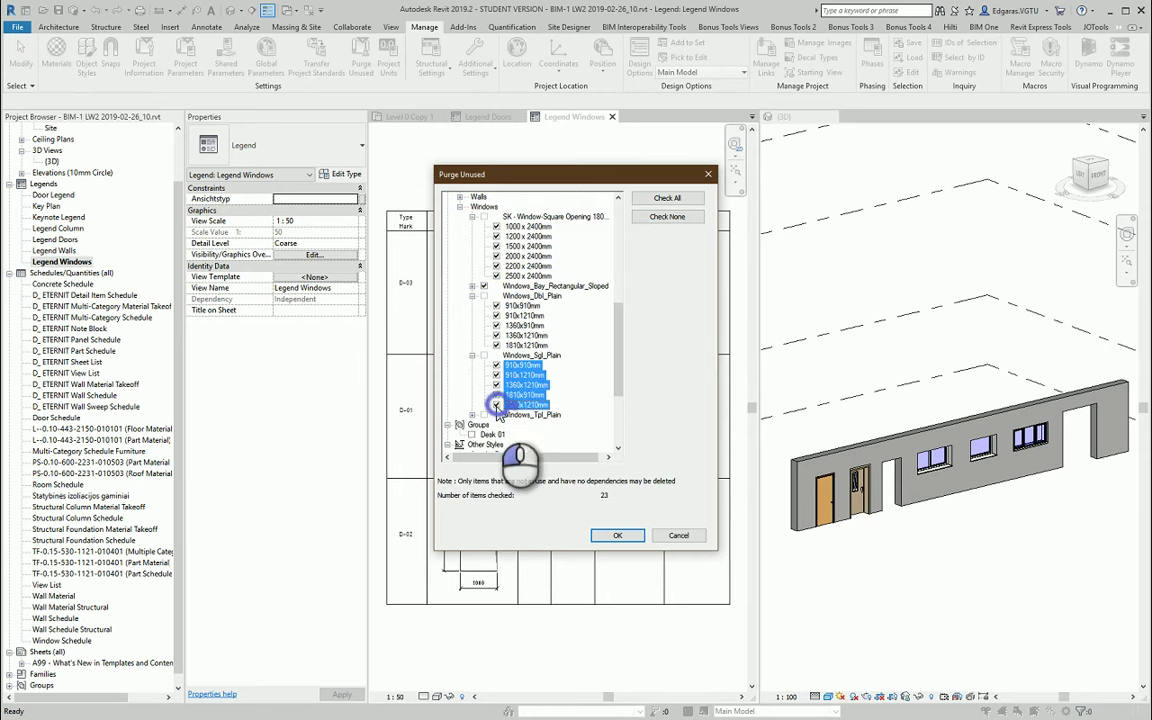
click(472, 414)
scroll(470, 420, down, 2)
click(520, 356)
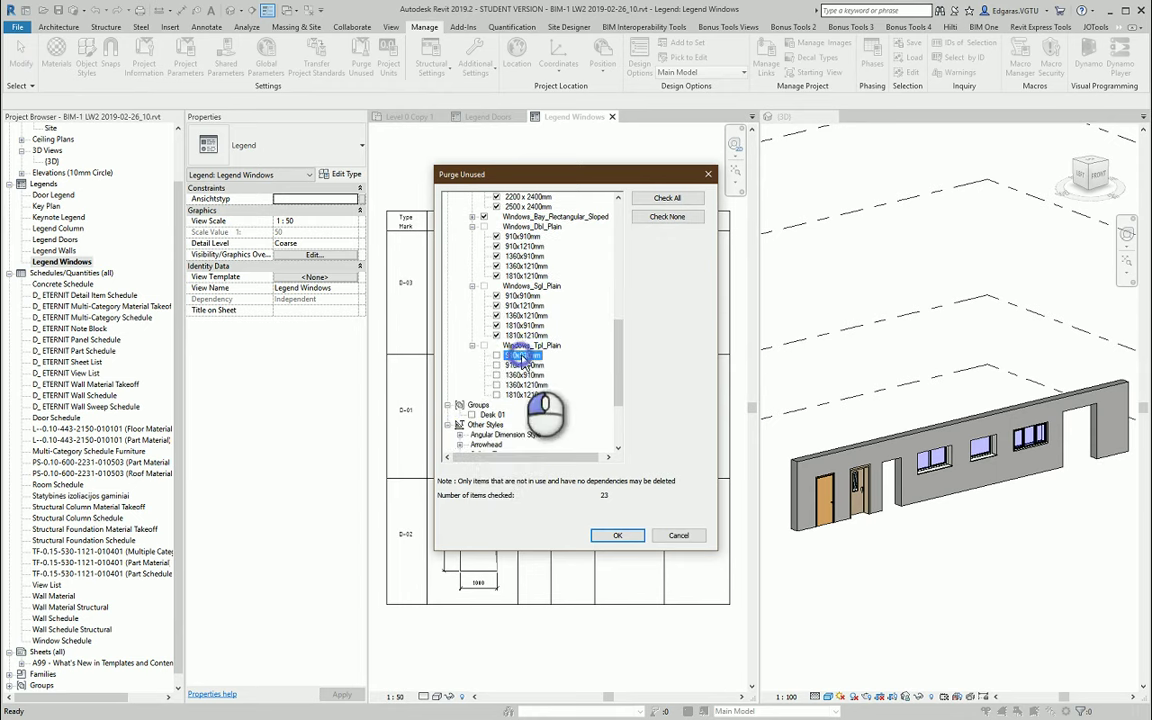
shift+click(522, 395)
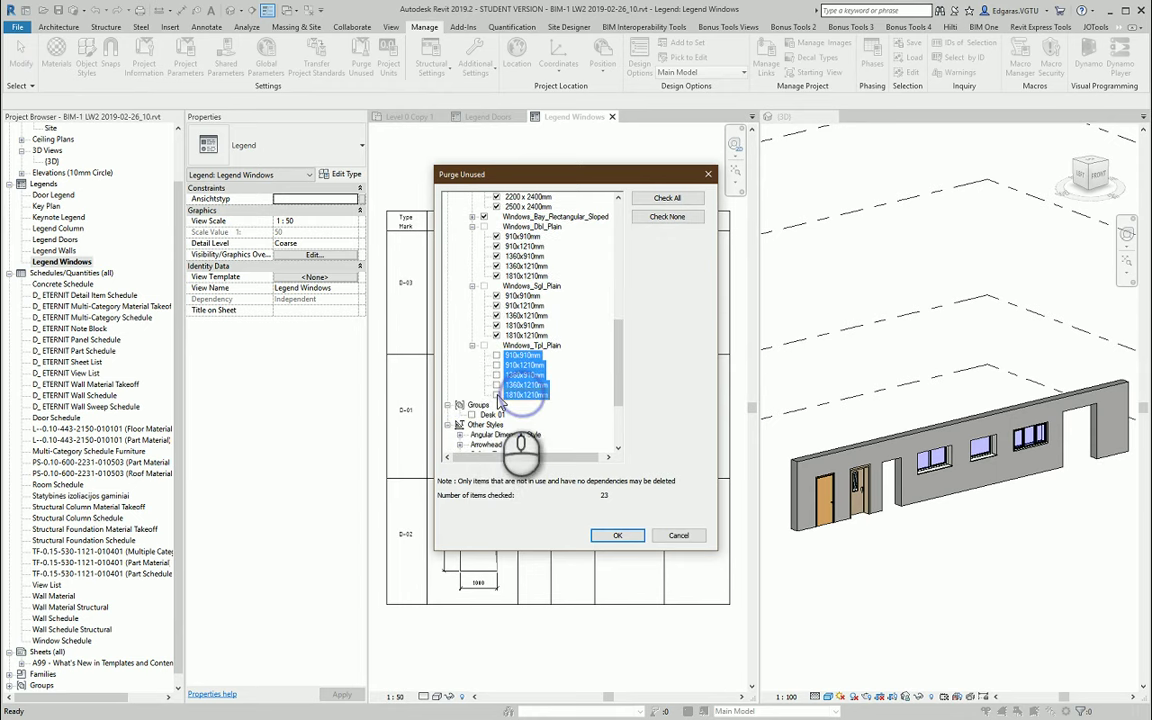
click(613, 537)
click(529, 183)
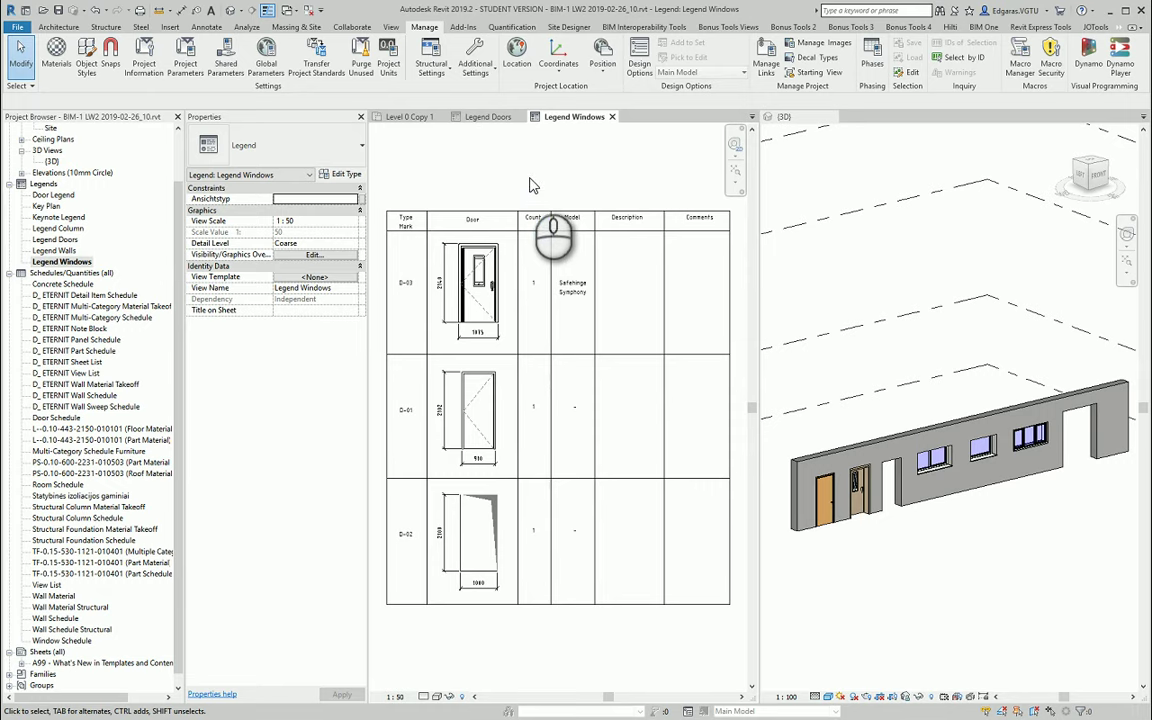
Step: Change the top legend symbol to the double plain window, deleting invalid dimensions
scroll(527, 182, down, 1)
click(467, 252)
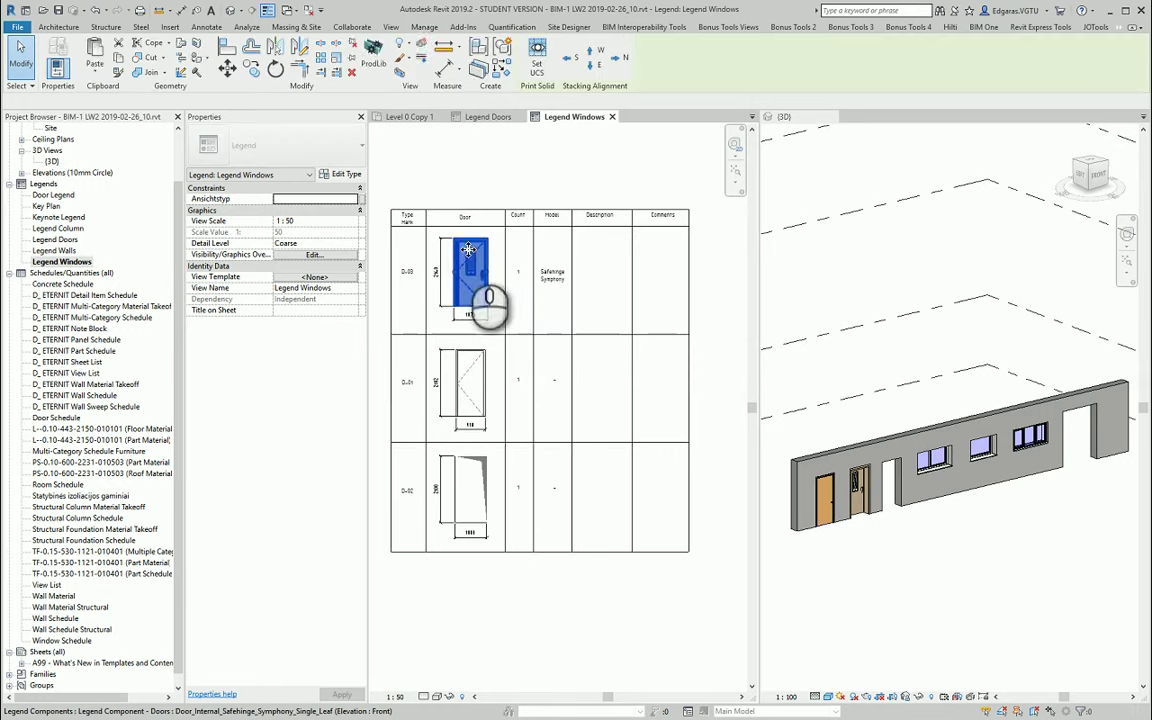
click(250, 101)
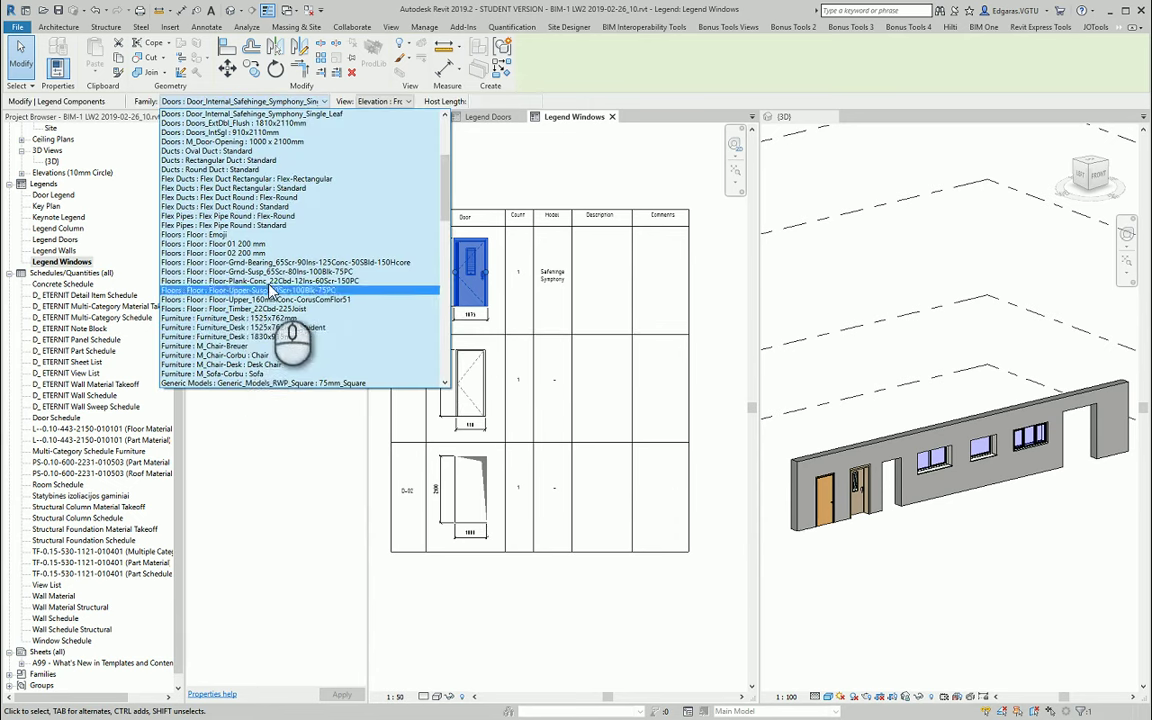
scroll(265, 265, up, 2)
scroll(258, 225, up, 3)
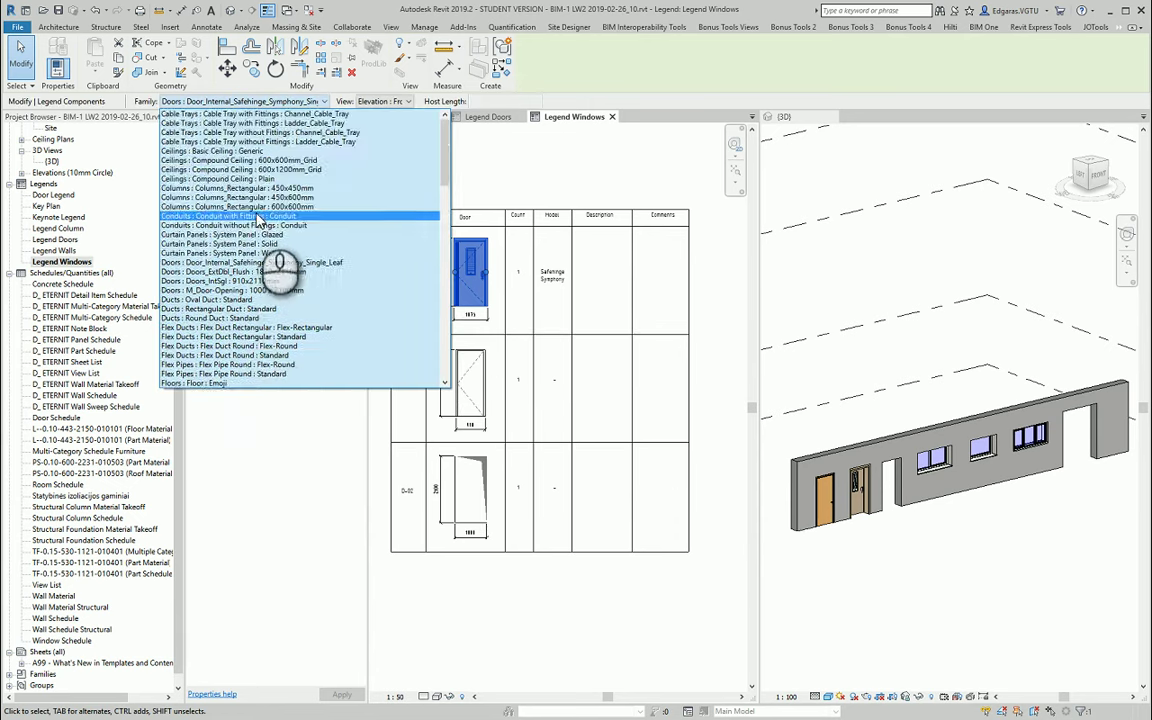
scroll(270, 255, down, 5)
scroll(278, 320, down, 5)
scroll(250, 355, down, 5)
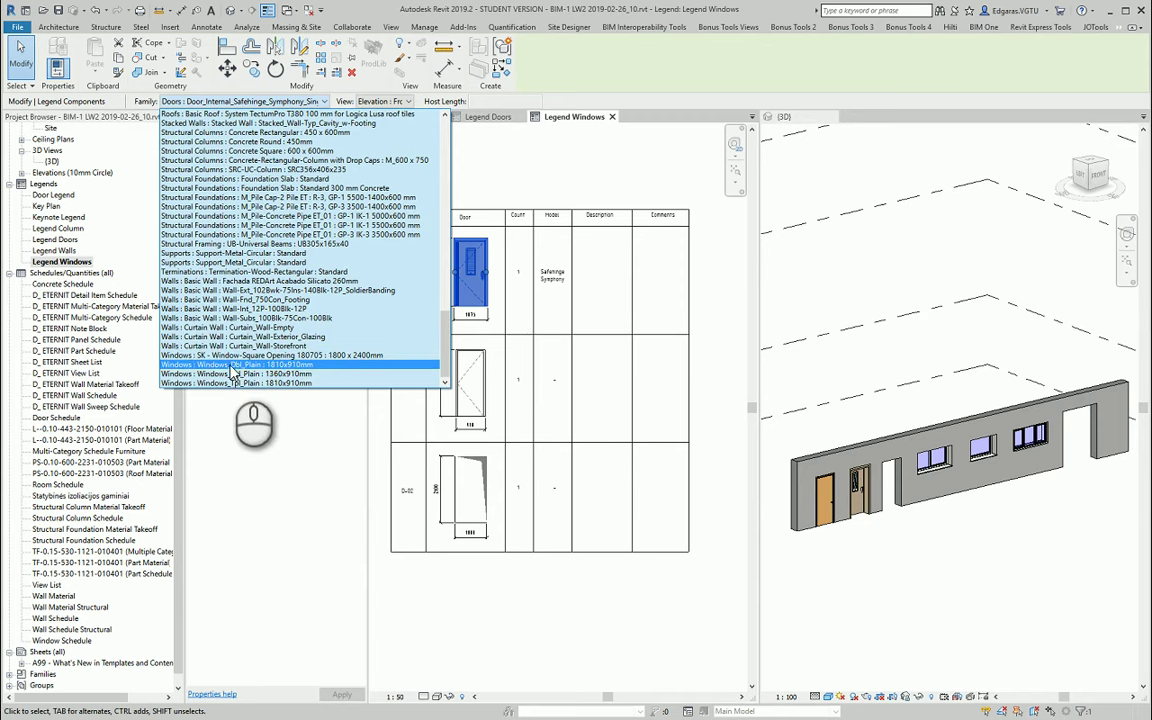
click(232, 366)
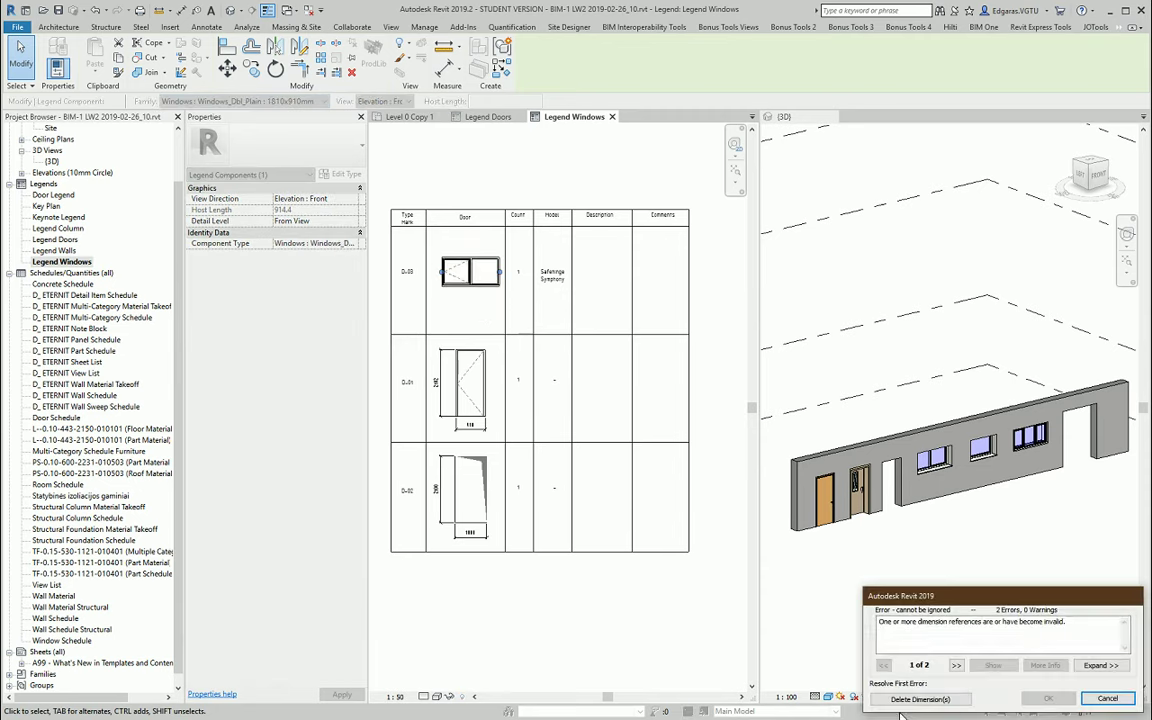
click(929, 699)
Step: Change the middle legend symbol to the single plain window, deleting invalid dimensions
click(477, 268)
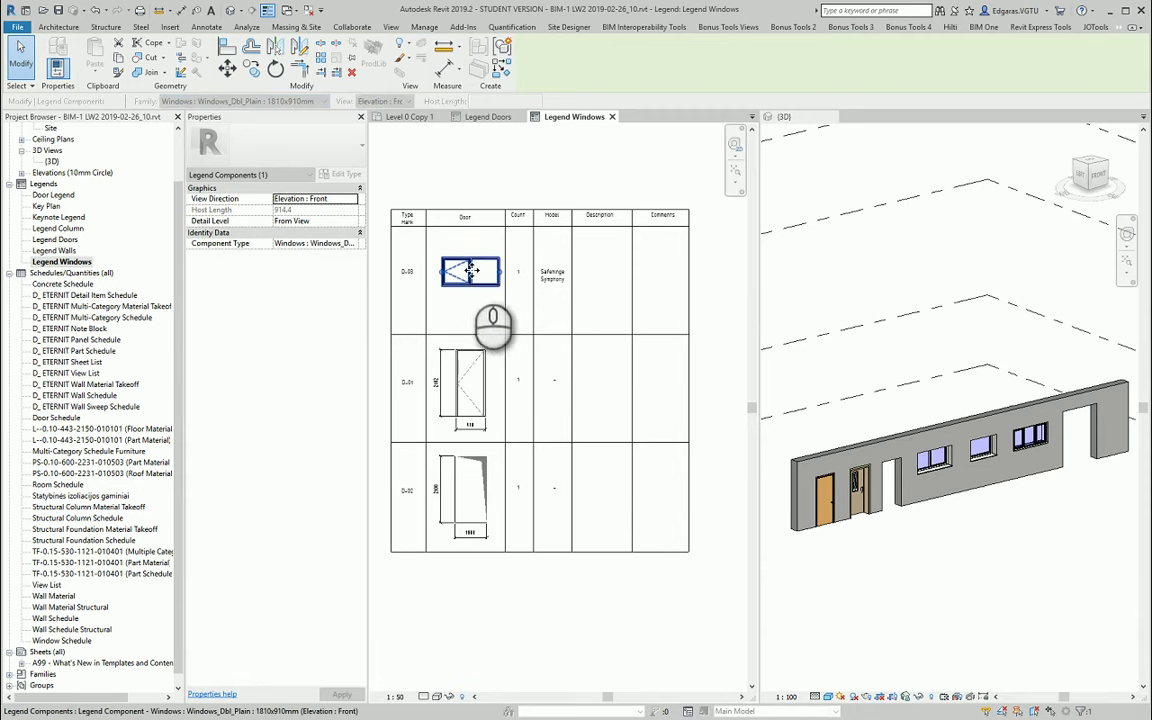
scroll(472, 300, up, 3)
scroll(477, 338, down, 3)
click(486, 334)
click(490, 420)
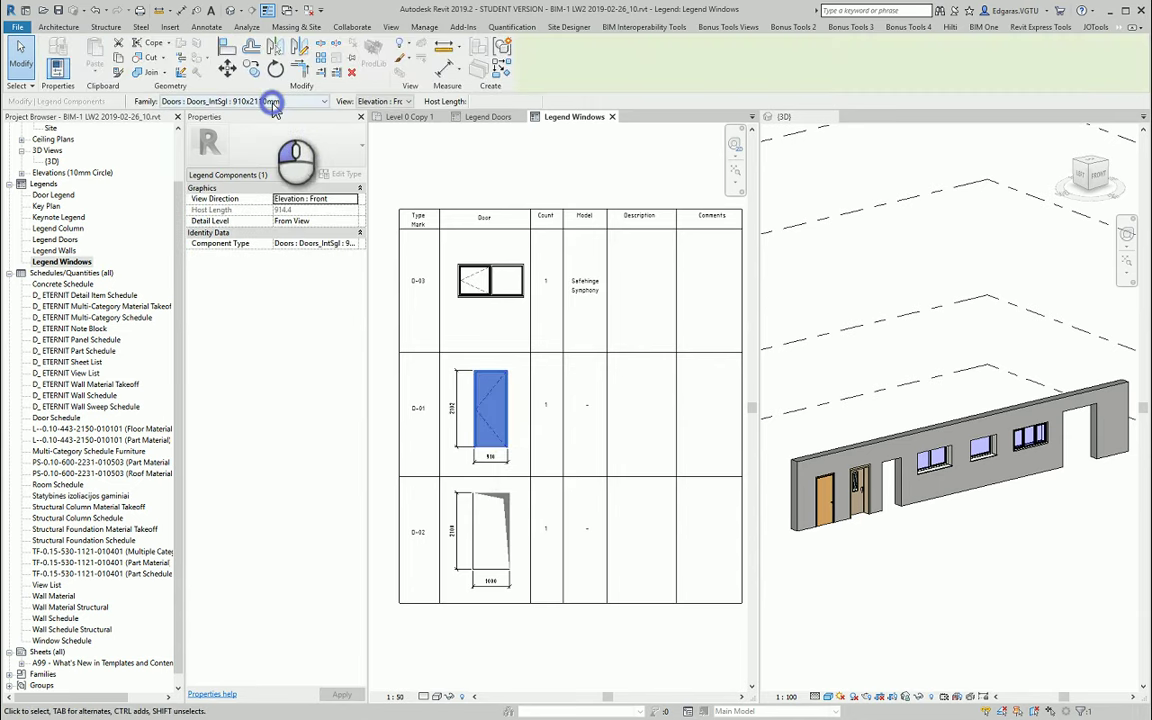
click(273, 103)
drag(443, 203, 447, 380)
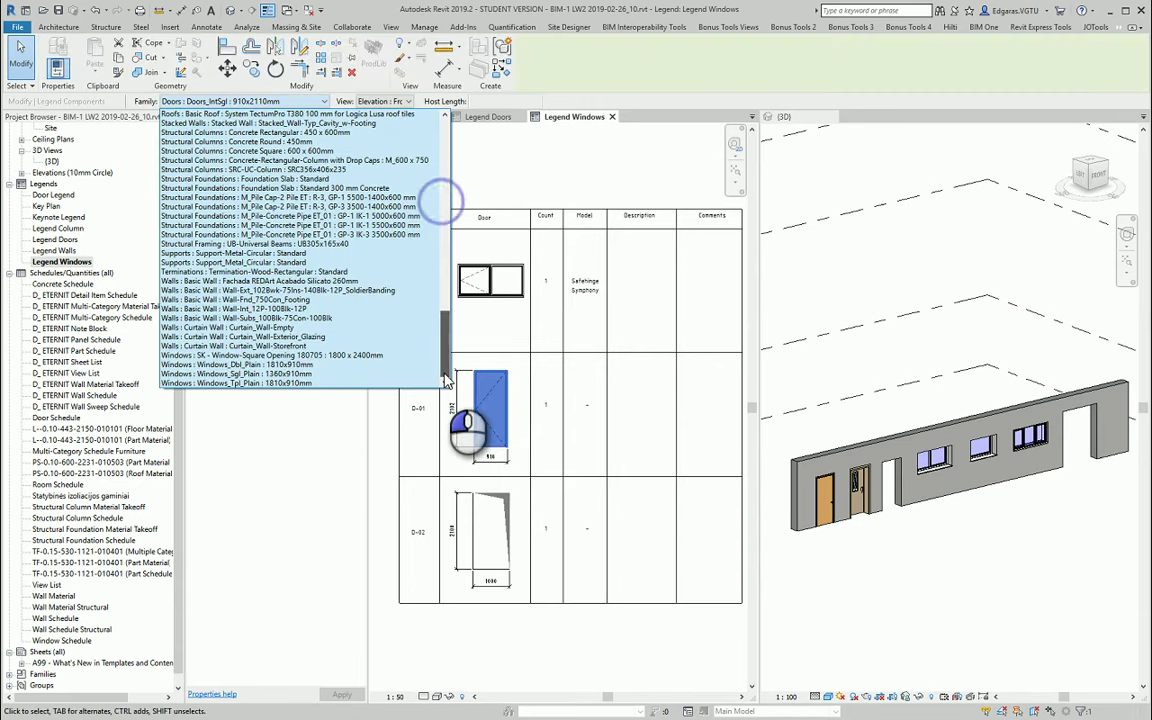
click(265, 376)
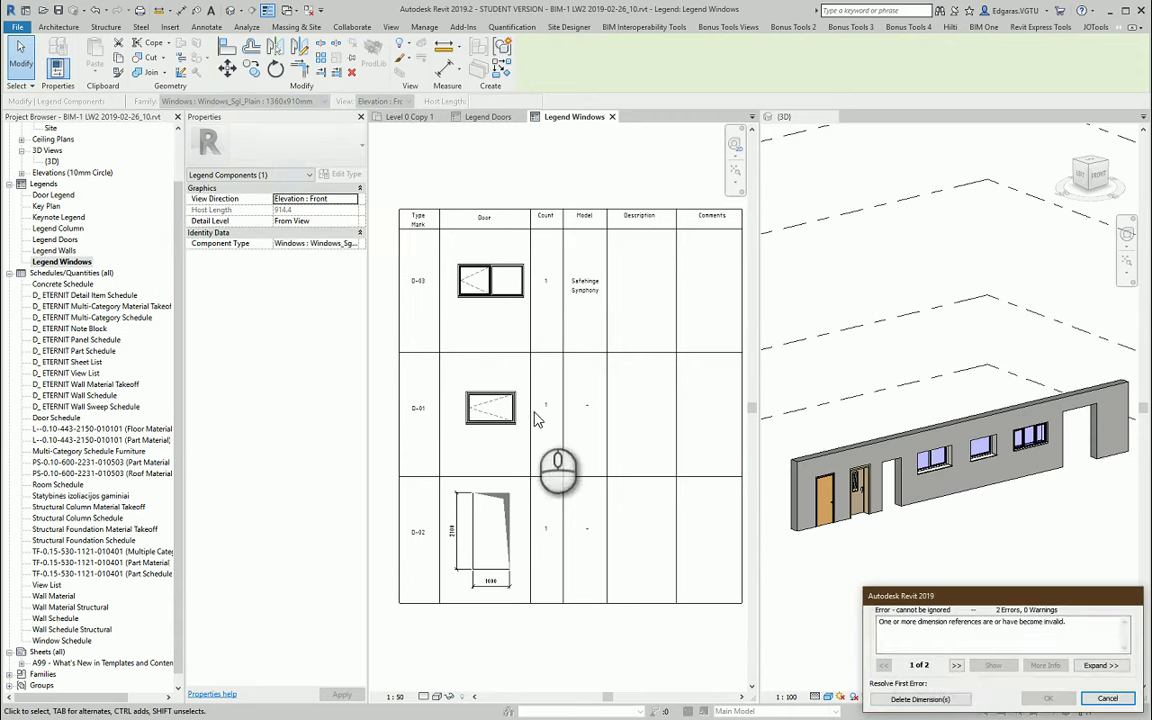
click(945, 700)
Step: Change the bottom legend symbol to the square window opening, deleting invalid dimensions
click(490, 510)
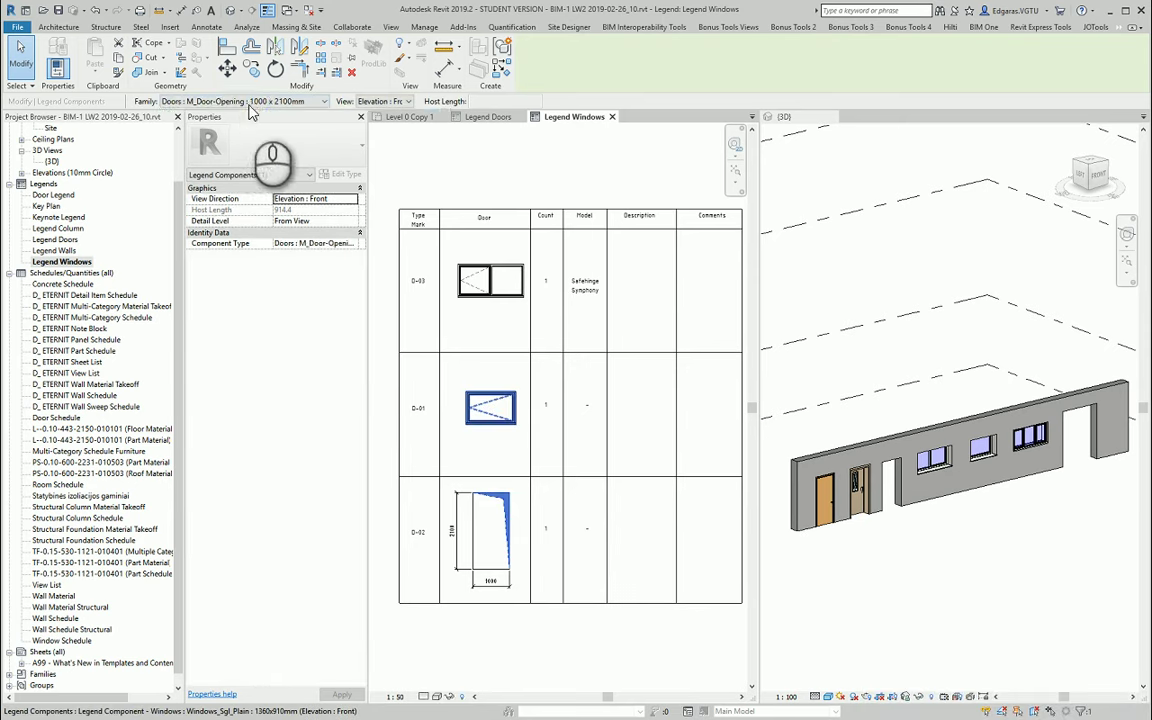
click(252, 101)
scroll(480, 320, down, 5)
scroll(447, 220, down, 10)
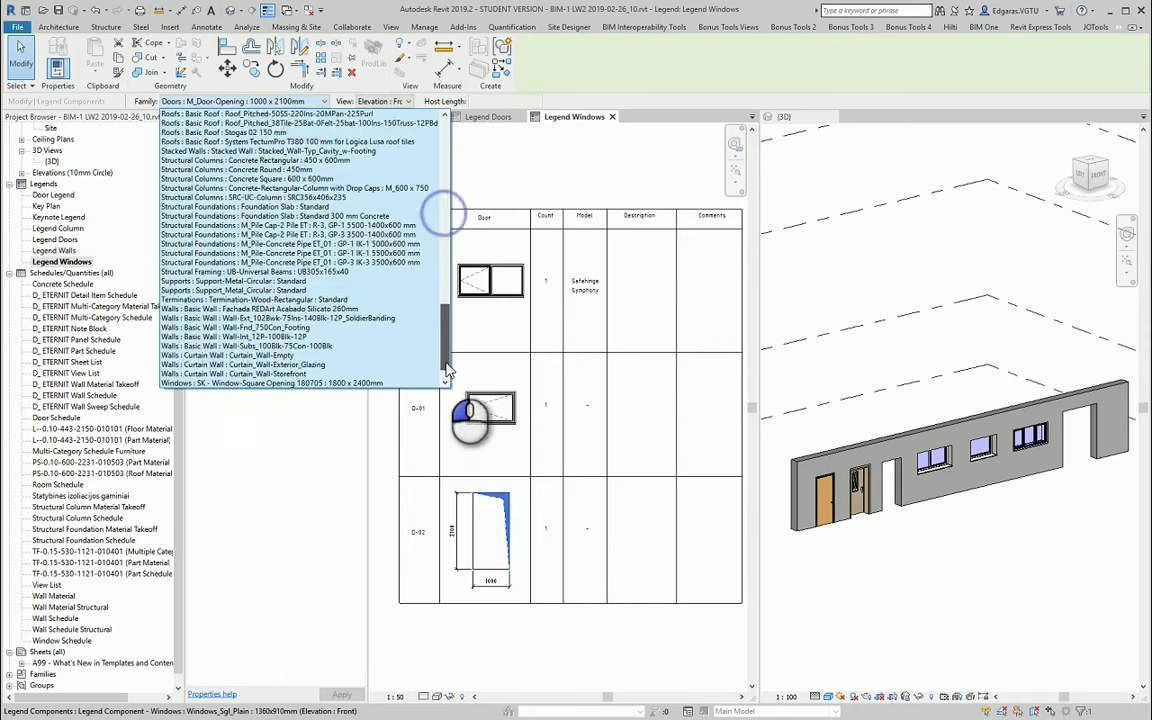
click(235, 356)
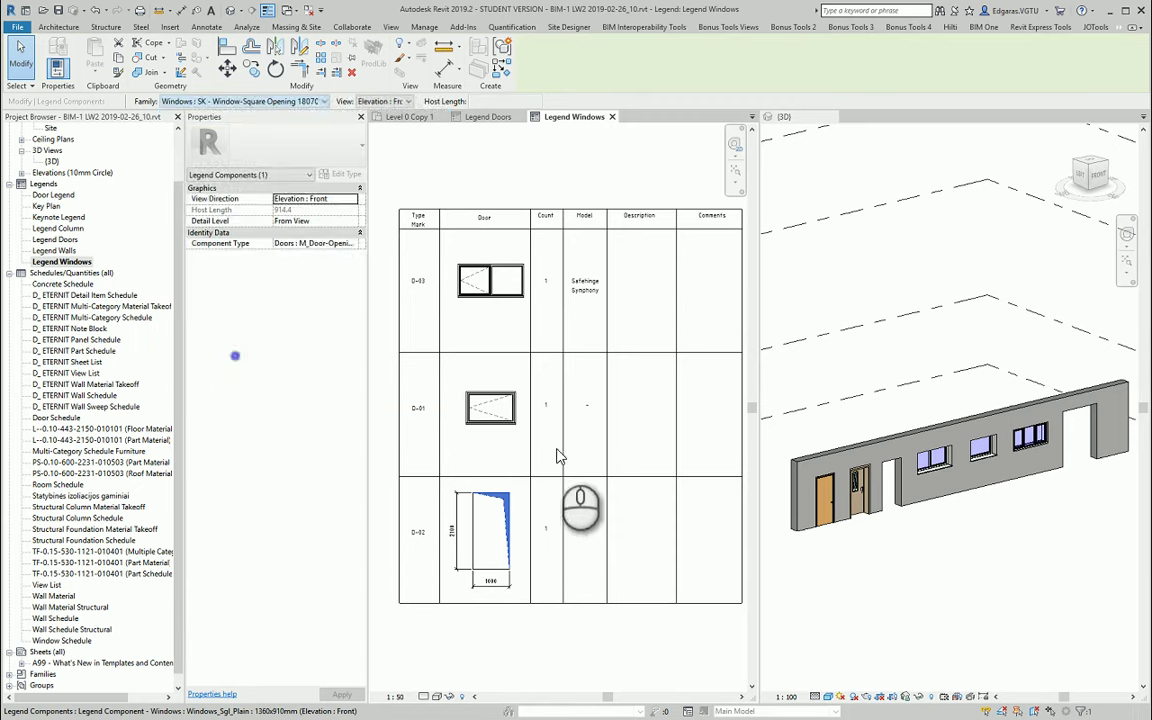
click(943, 700)
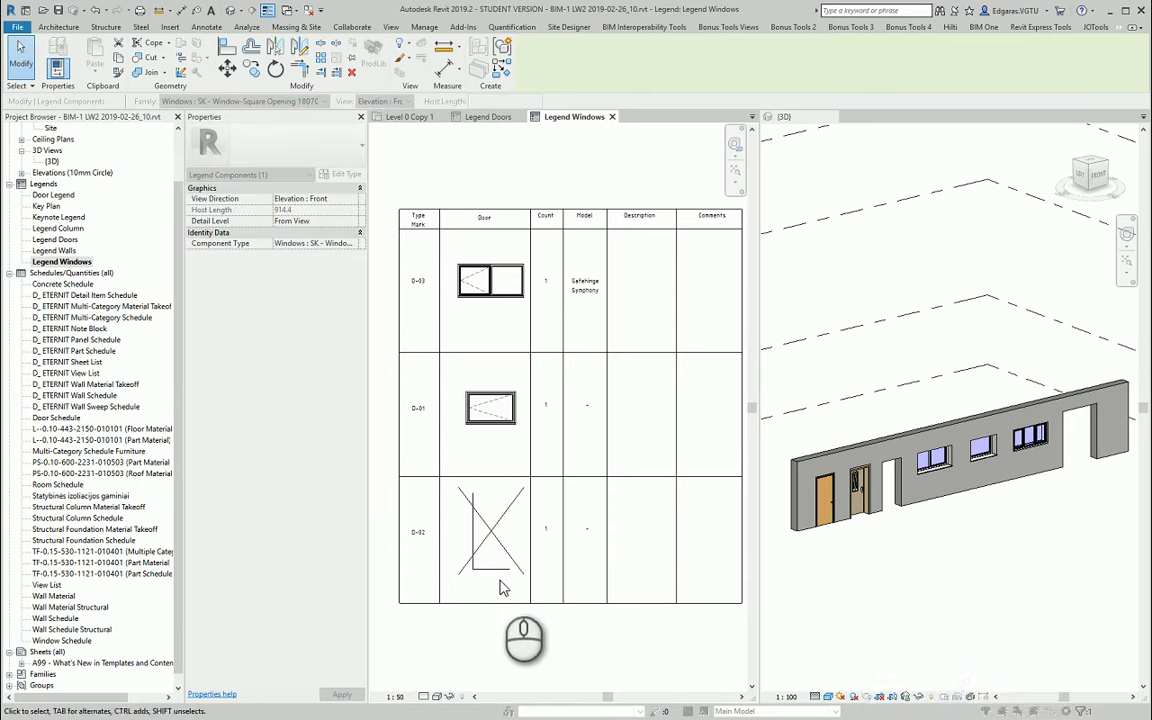
Step: Move the vertical detail line left and restore the editing tools on the ribbon
scroll(475, 510, up, 3)
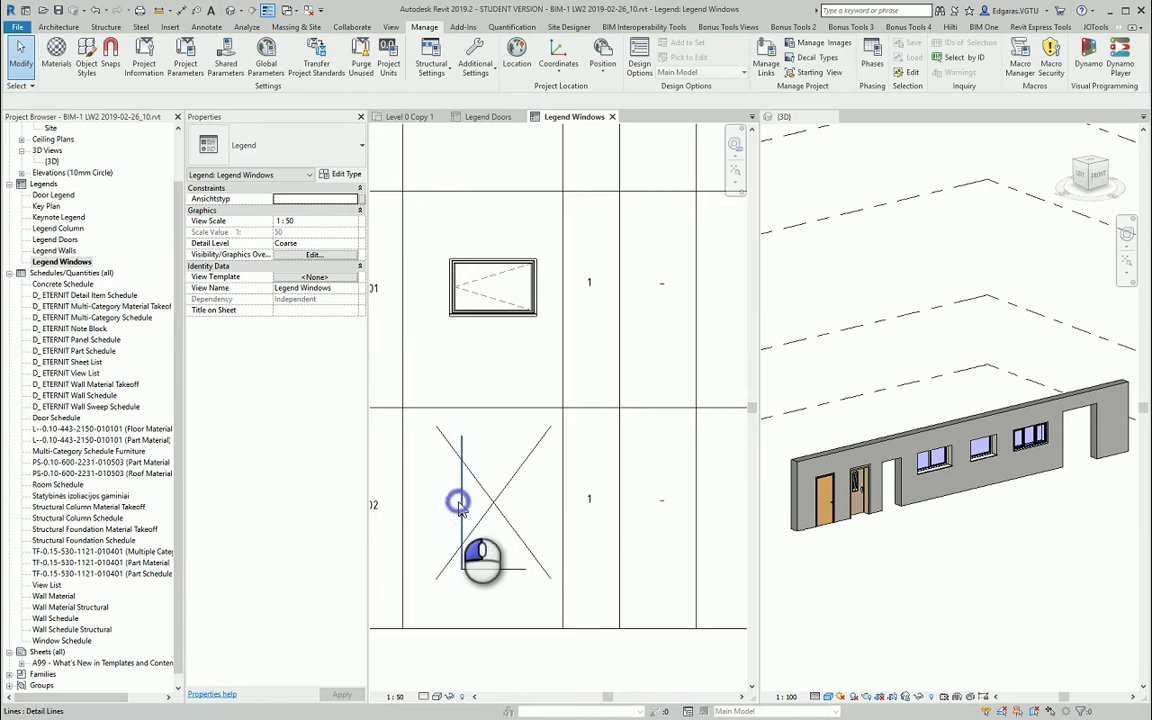
drag(458, 505, 429, 500)
click(488, 675)
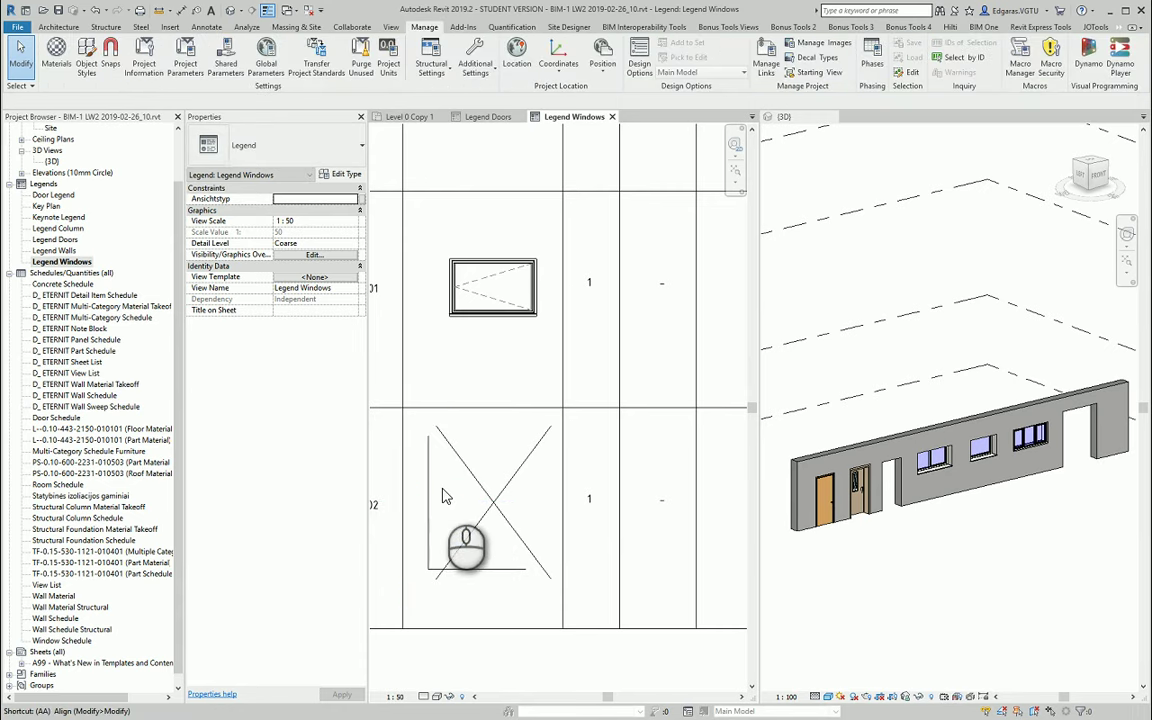
click(210, 27)
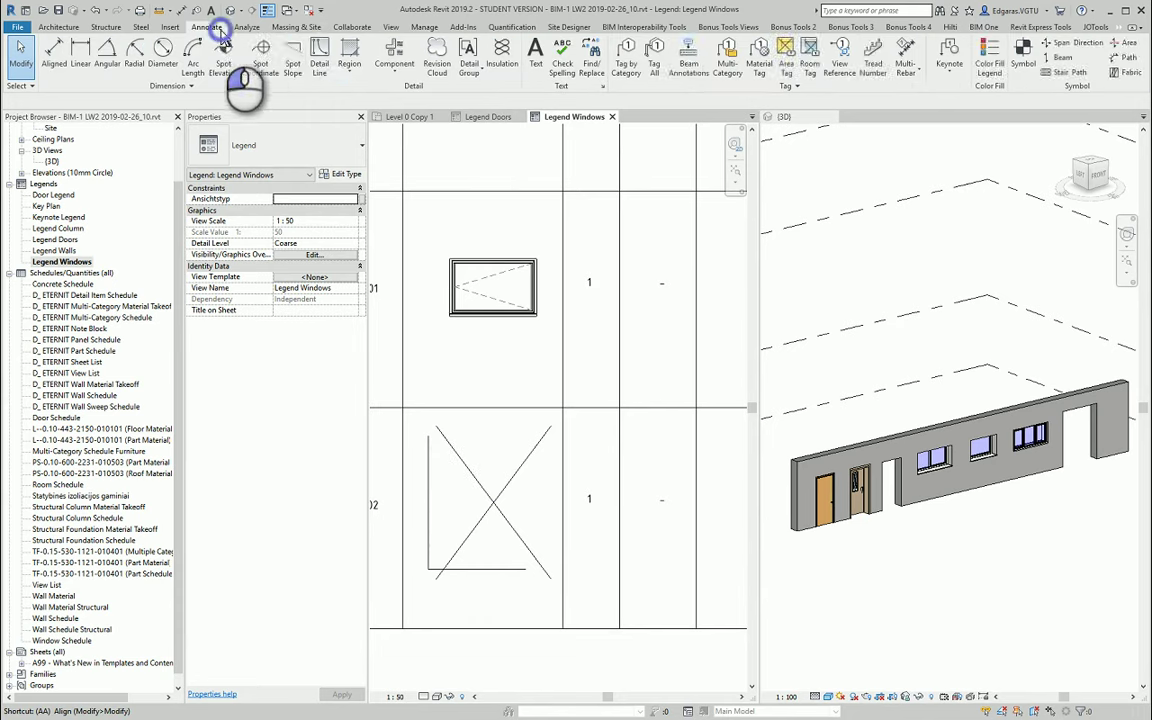
click(1118, 28)
click(1128, 111)
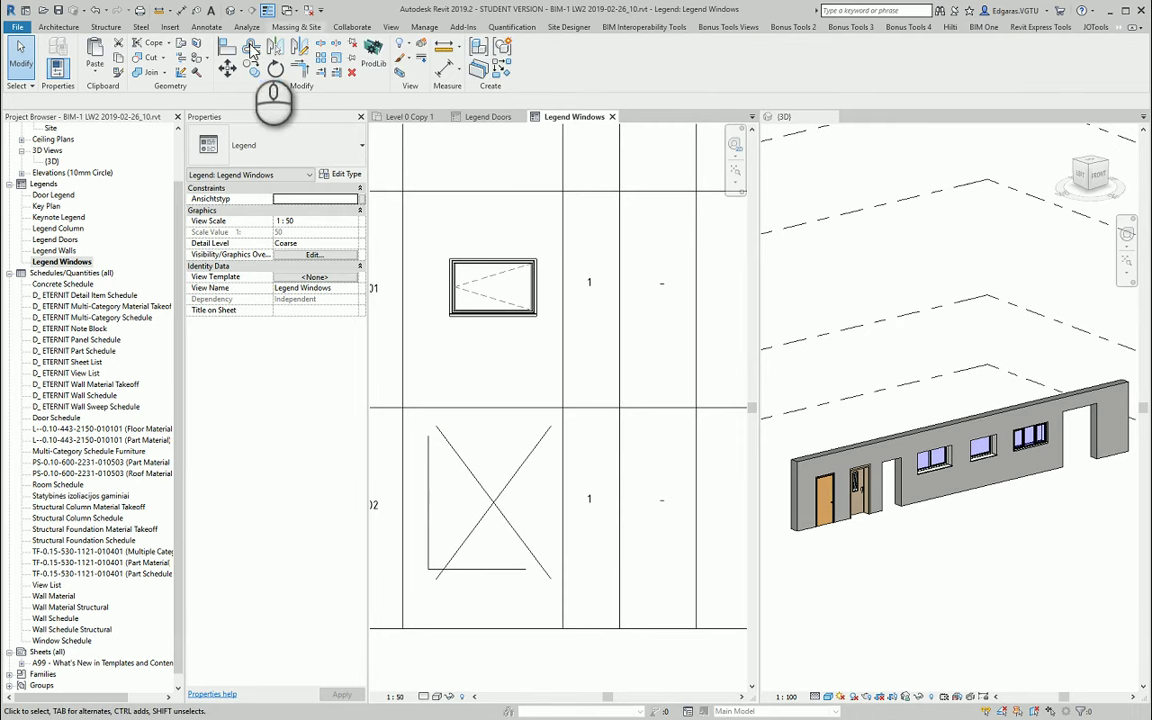
Step: Align the vertical and bottom detail lines to the window's left and bottom edges
click(430, 510)
key(a)
key(l)
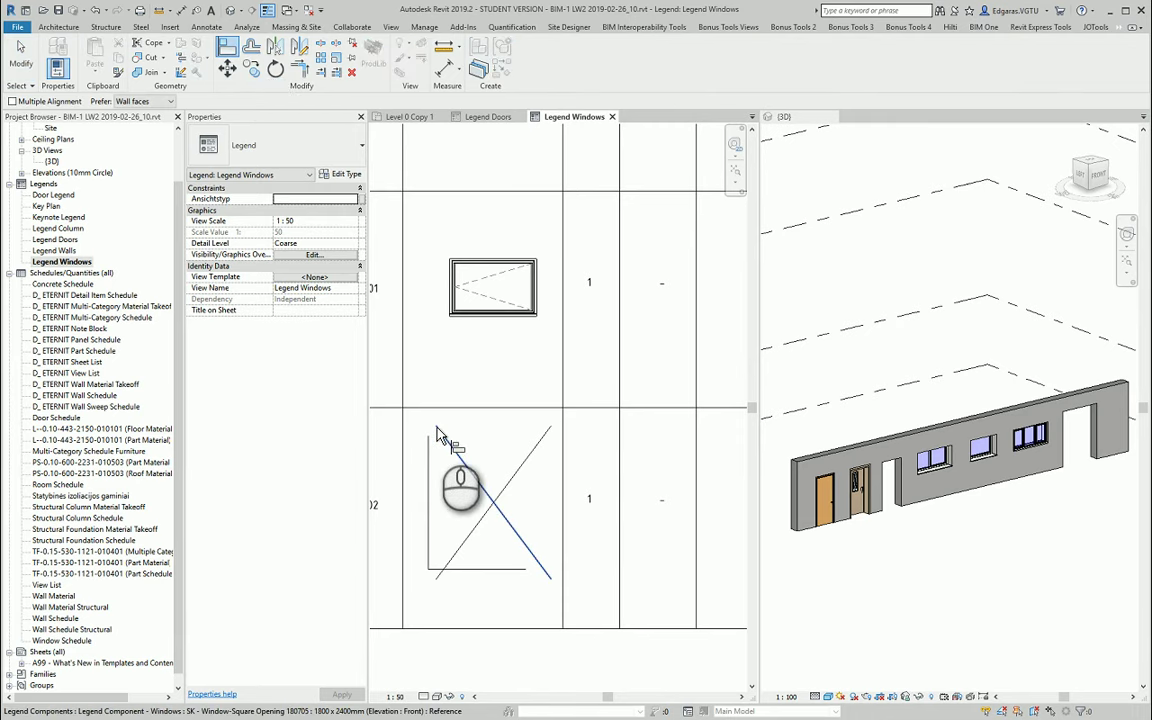
click(437, 430)
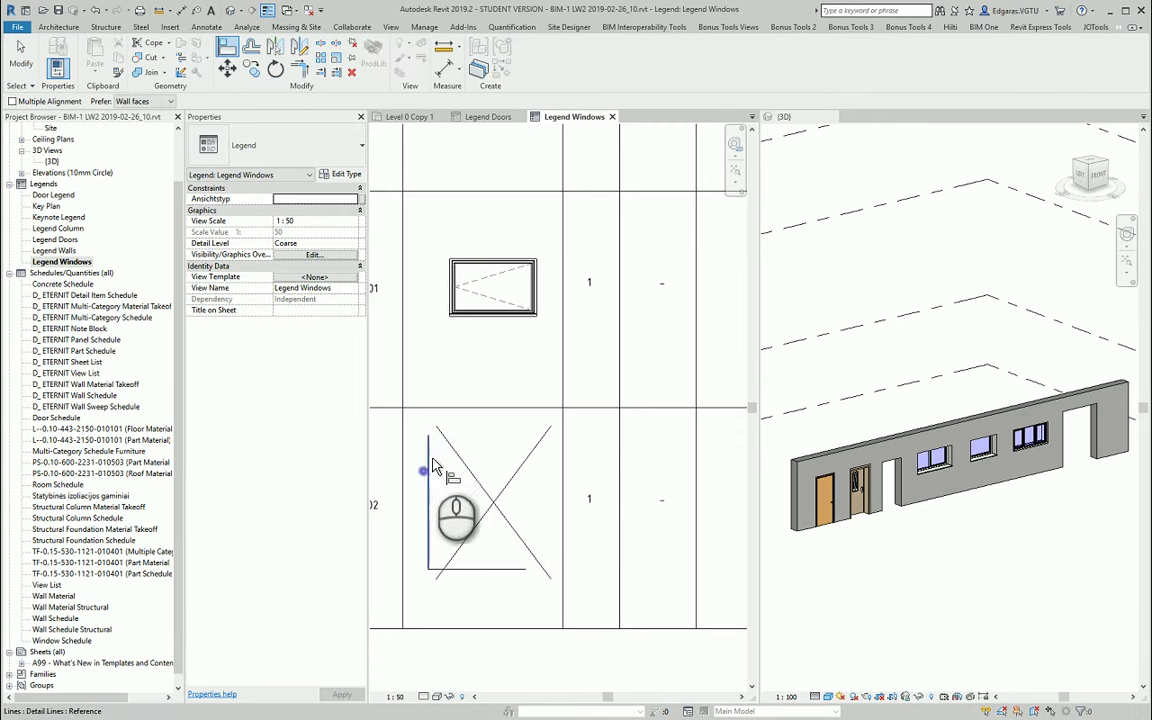
click(437, 428)
click(430, 463)
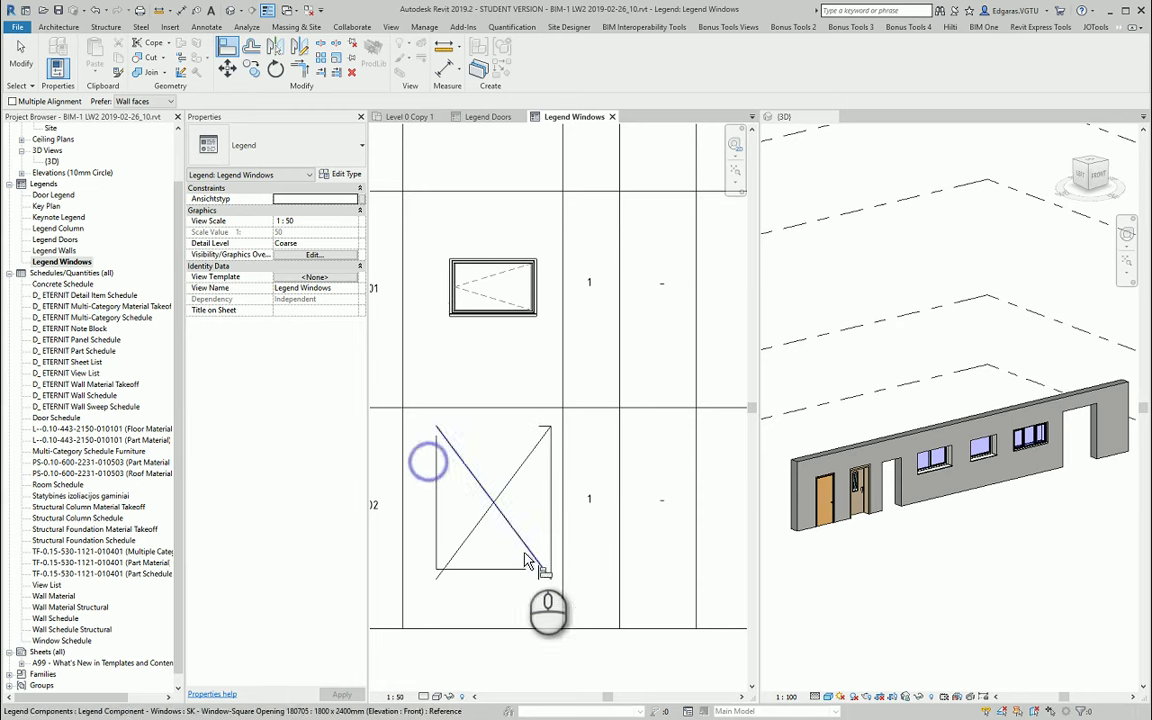
click(550, 579)
click(481, 570)
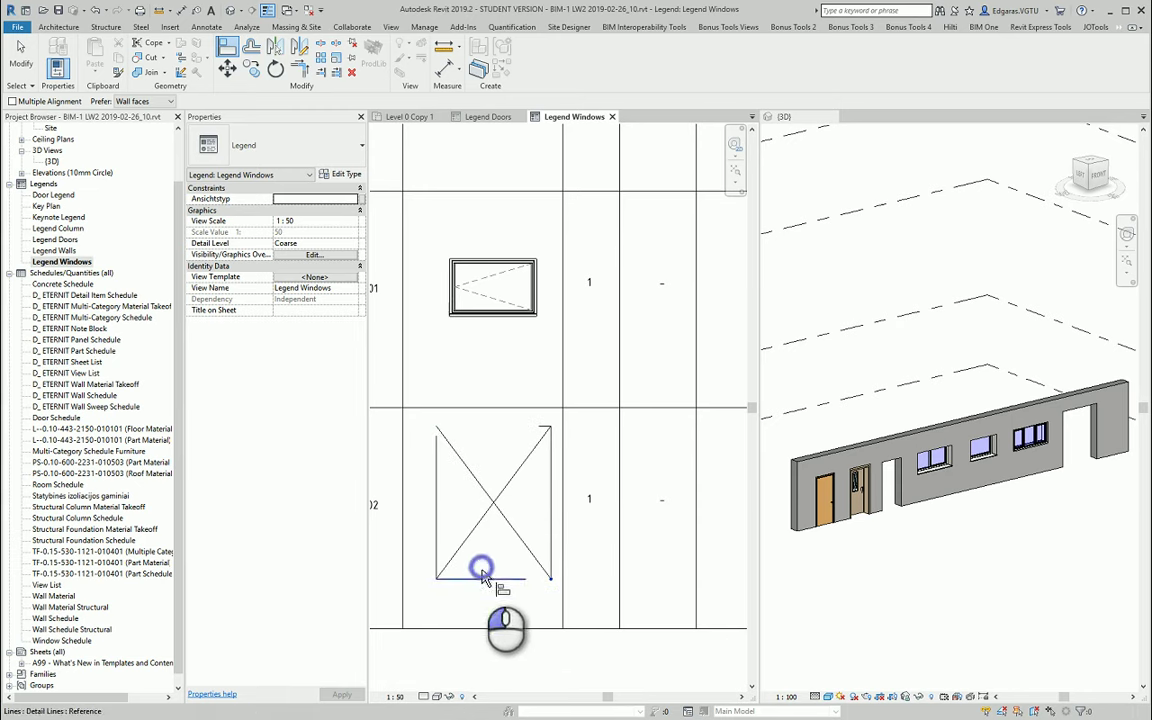
key(Escape)
Step: Stretch the diagonal detail line to span the window corner to corner
scroll(478, 590, up, 3)
scroll(500, 580, down, 2)
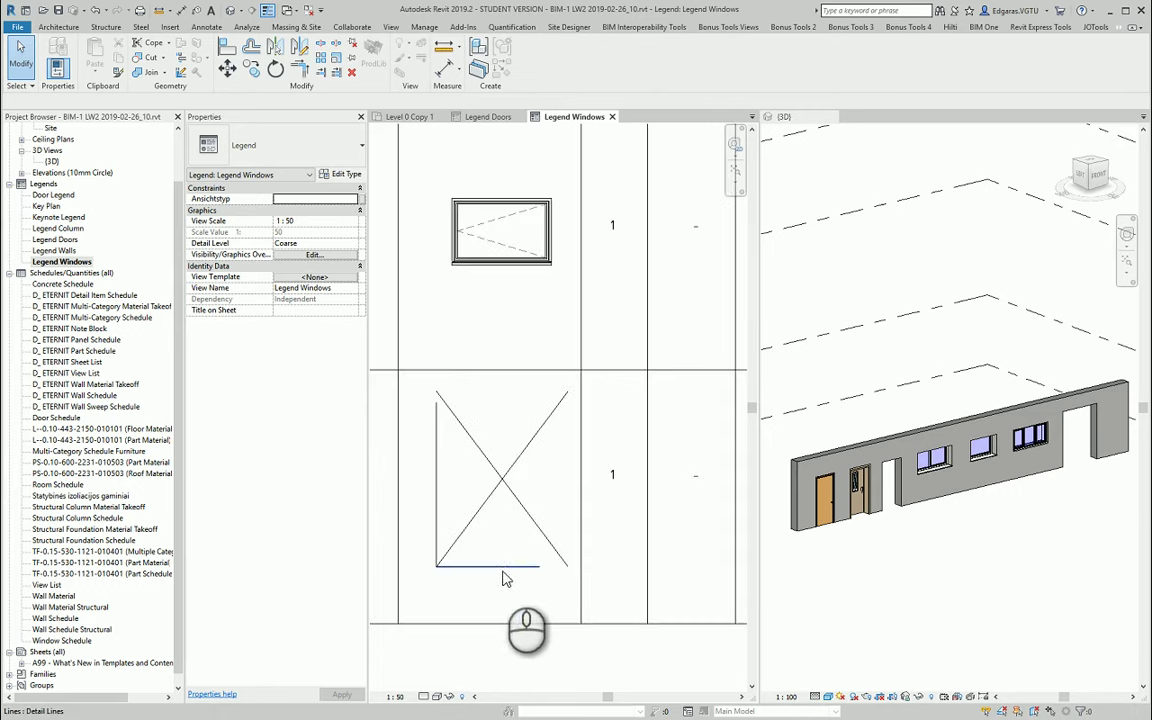
click(548, 570)
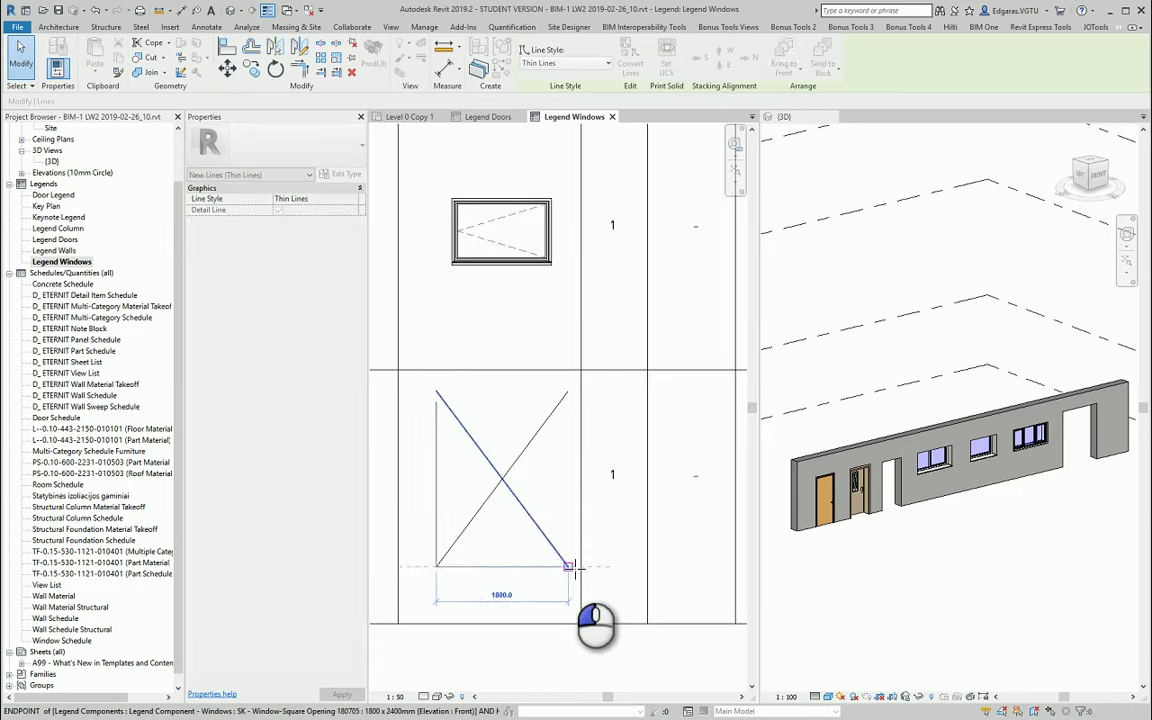
ctrl+click(437, 420)
drag(450, 399, 531, 548)
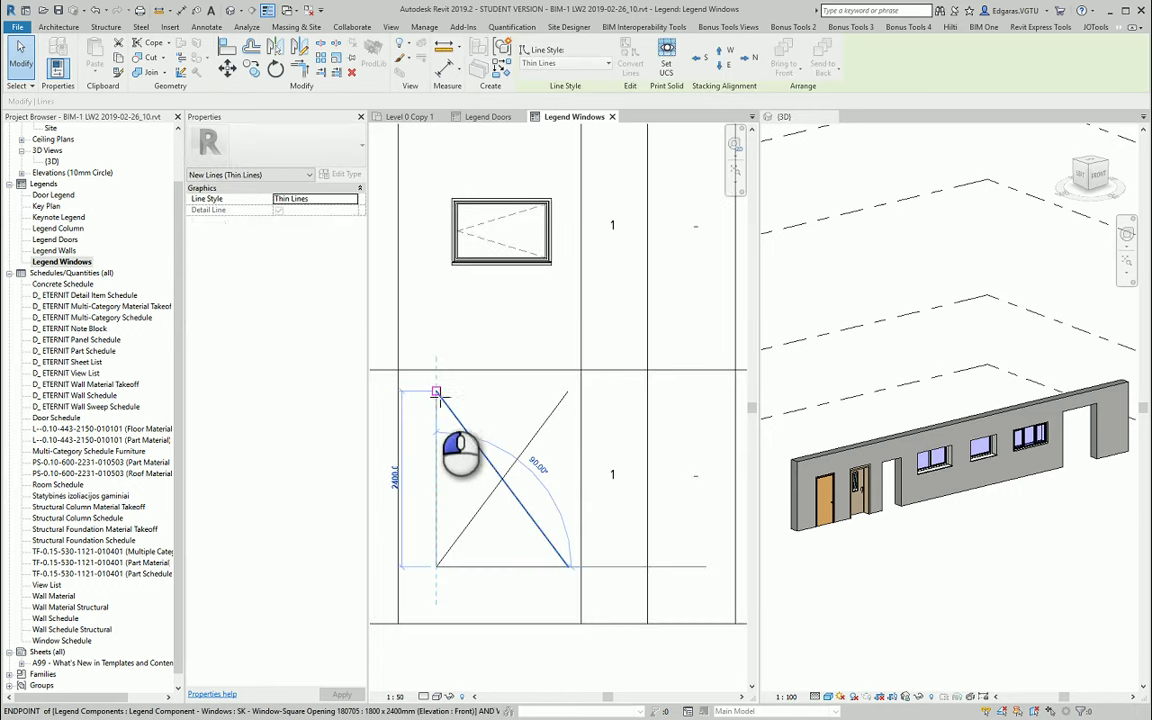
click(531, 548)
key(Escape)
key(Escape)
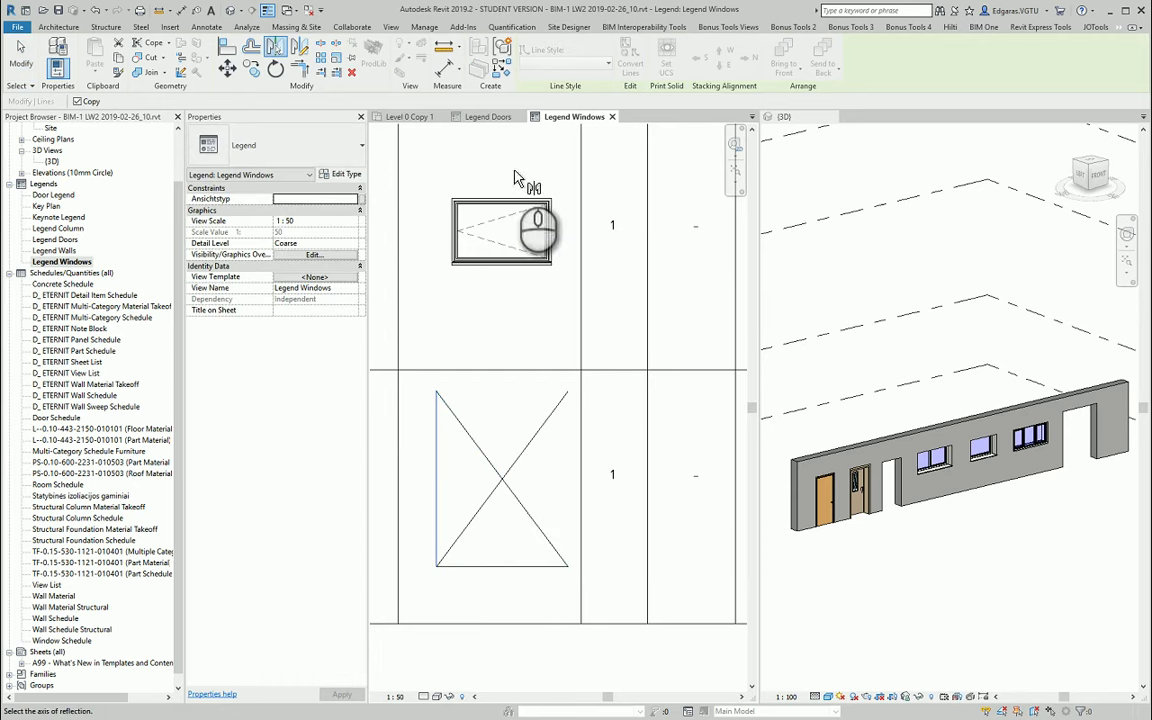
Step: Rotate a copy of the diagonal line onto the window's right side
click(500, 488)
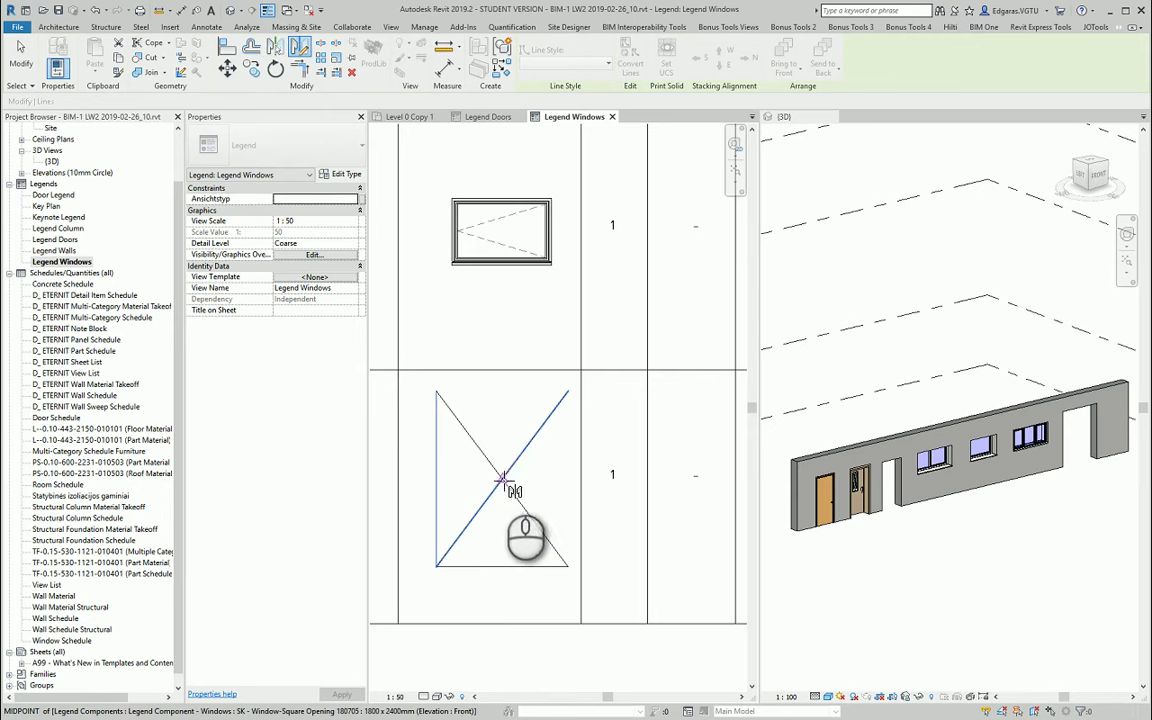
key(r)
key(o)
click(518, 568)
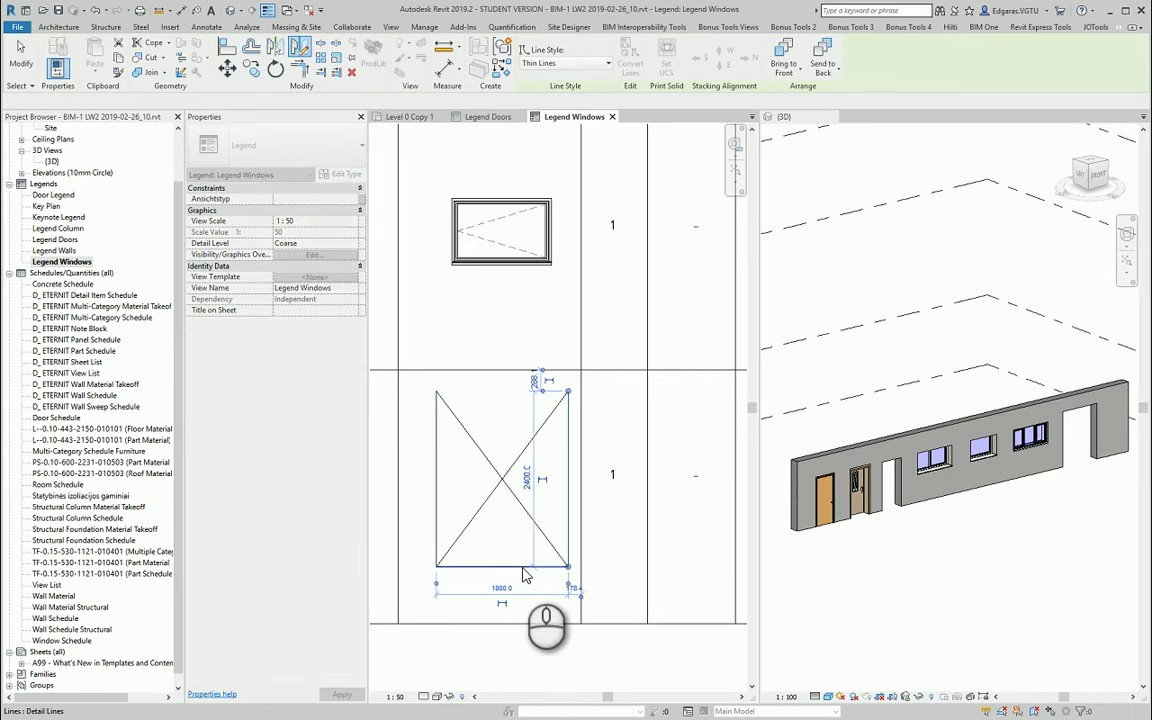
click(298, 52)
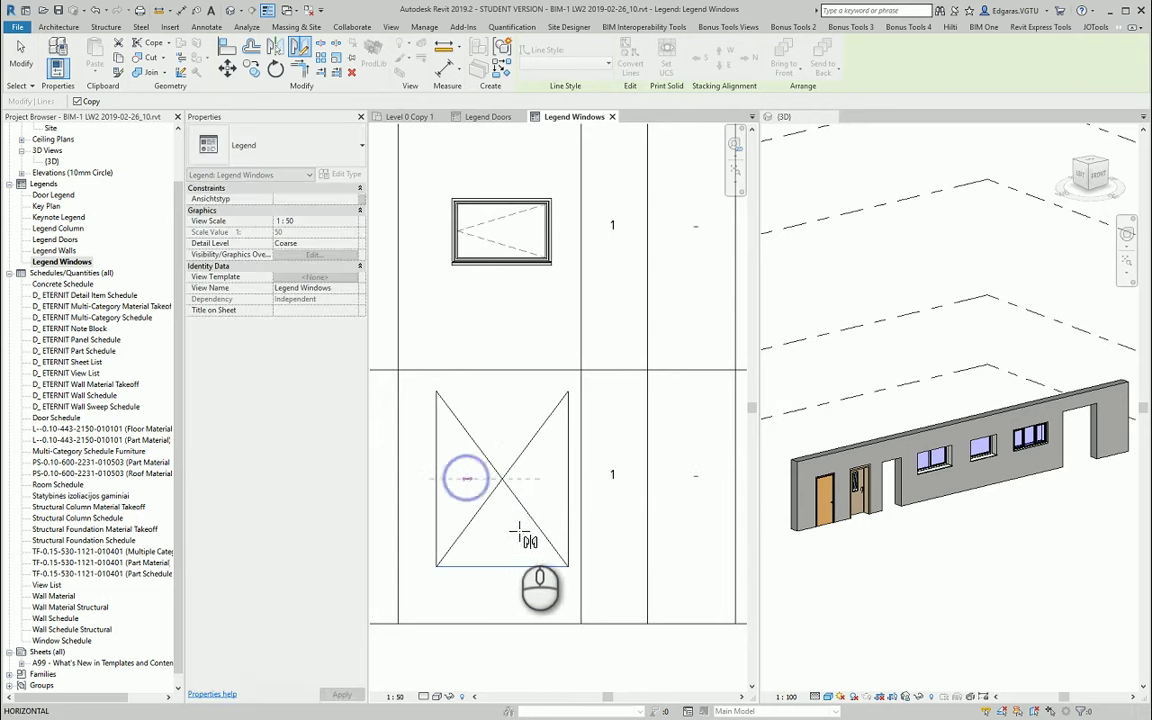
Step: Complete the mirrored line copy, then dimension D-03 at 910 height and 1810 width
click(540, 350)
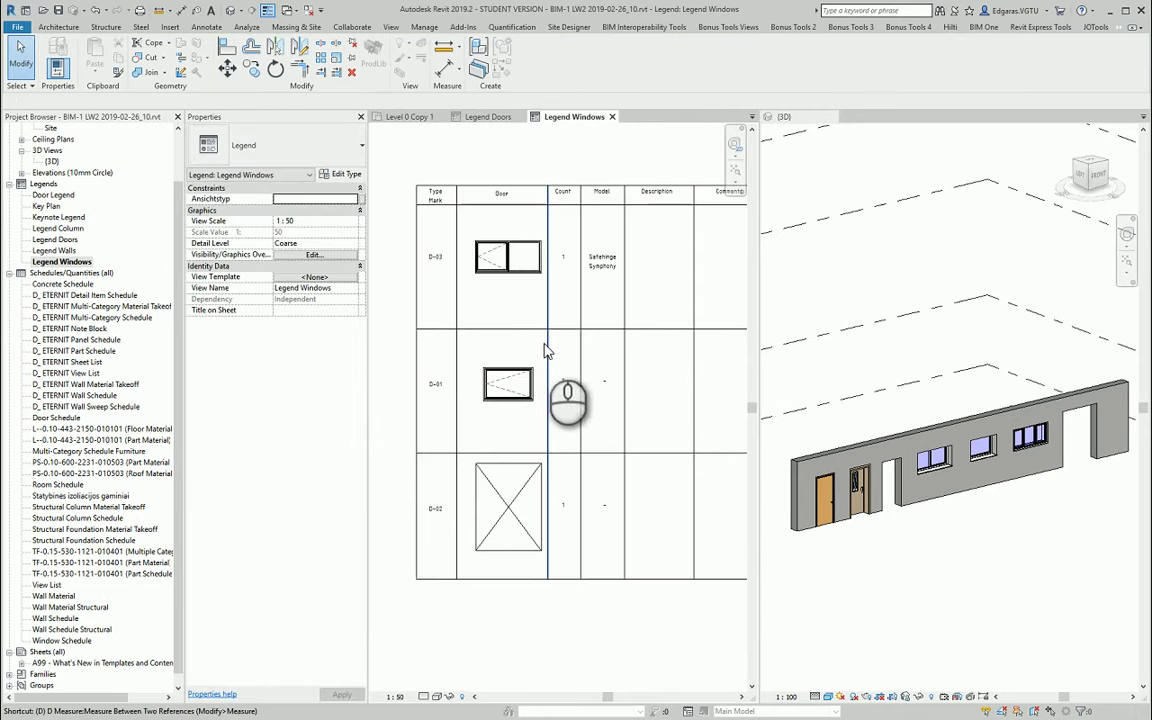
key(d)
key(i)
scroll(510, 300, up, 2)
scroll(537, 302, up, 2)
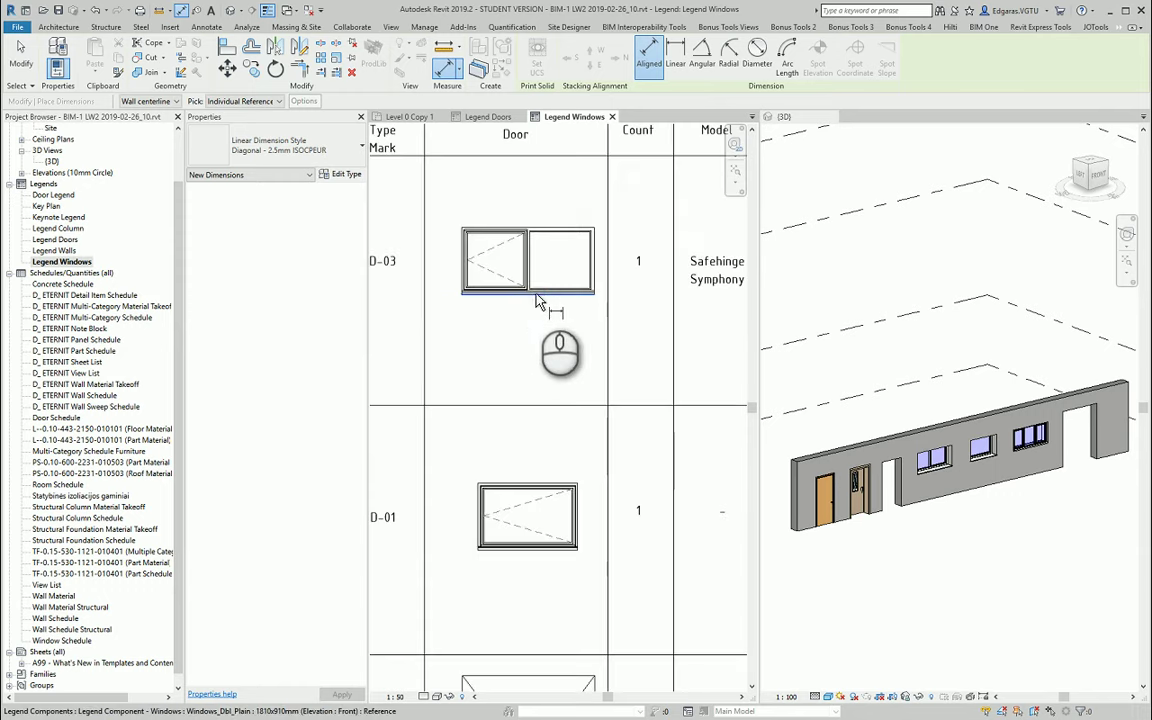
click(527, 291)
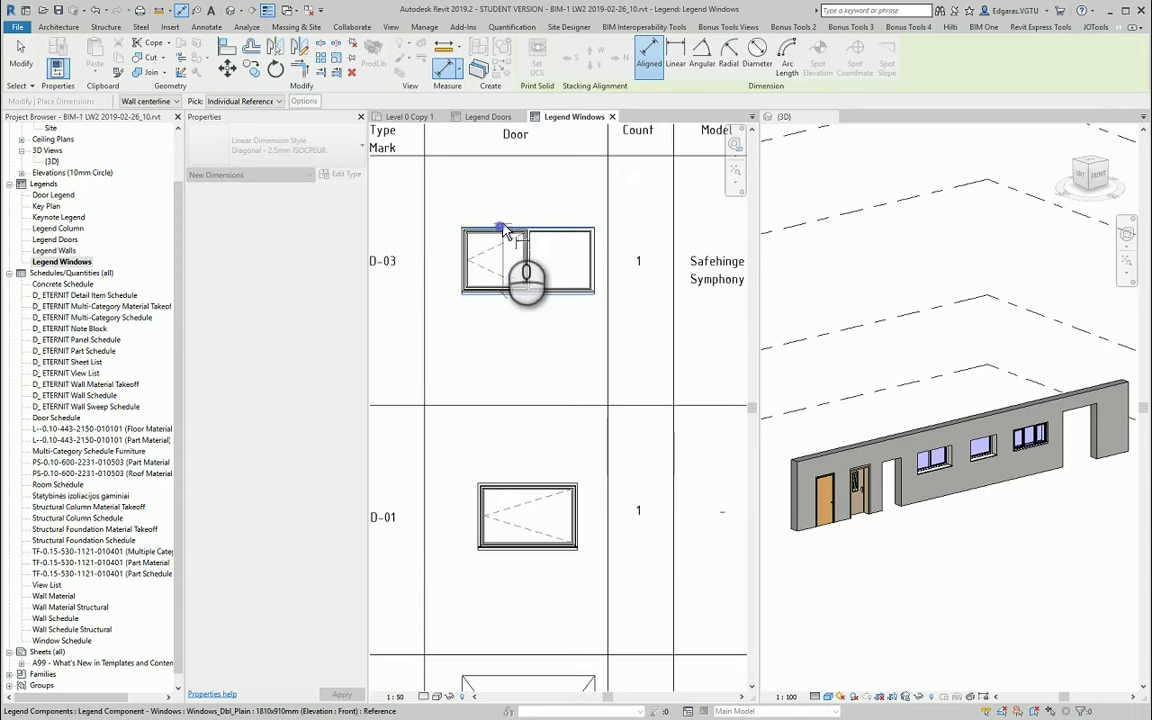
click(505, 230)
click(444, 255)
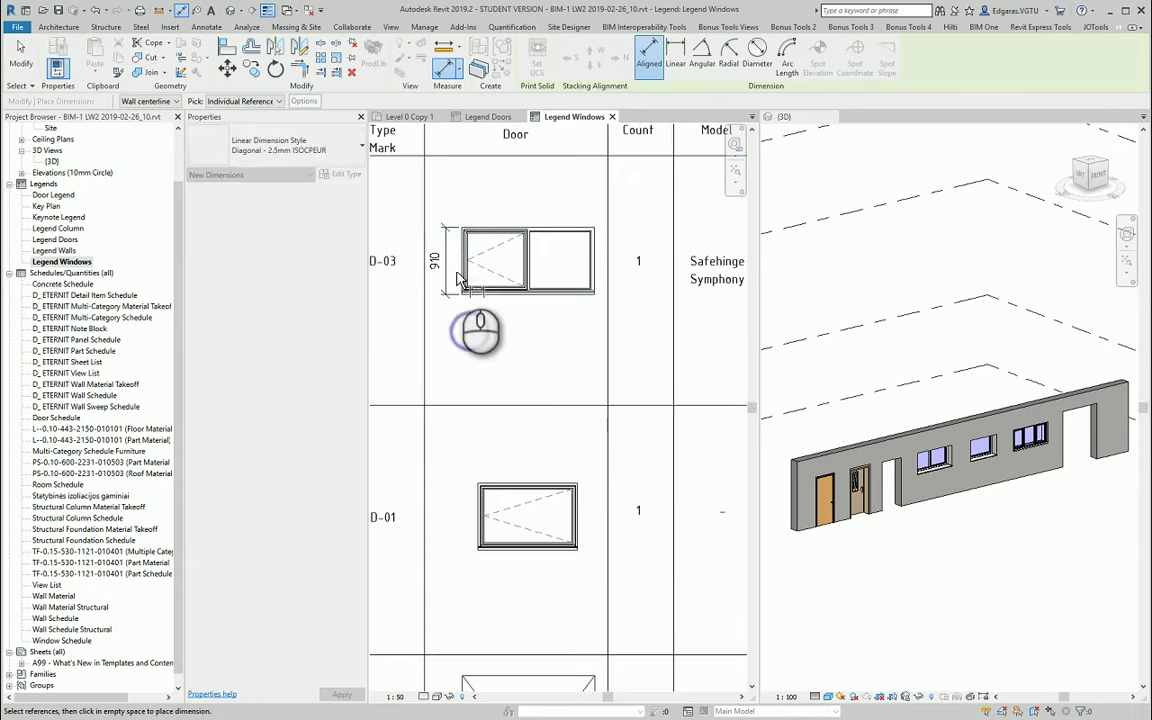
click(458, 277)
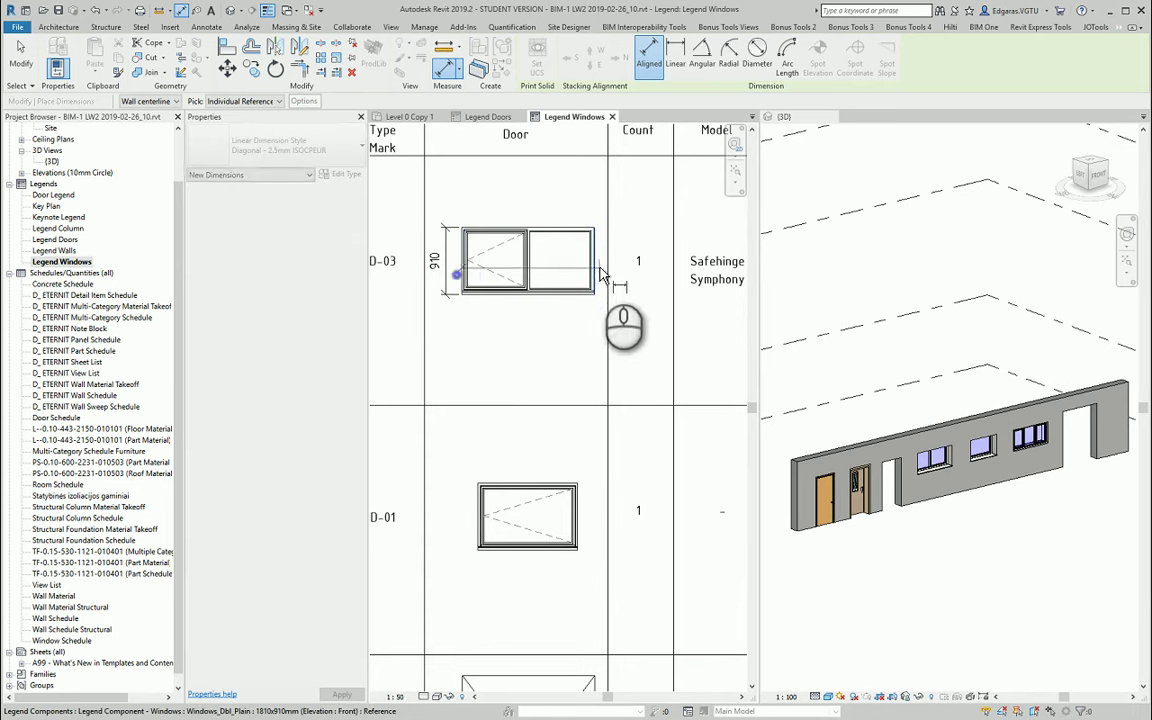
click(595, 264)
click(578, 320)
Step: Dimension the D-01 window at 910 height and 1360 width
middle_drag(567, 367, 554, 171)
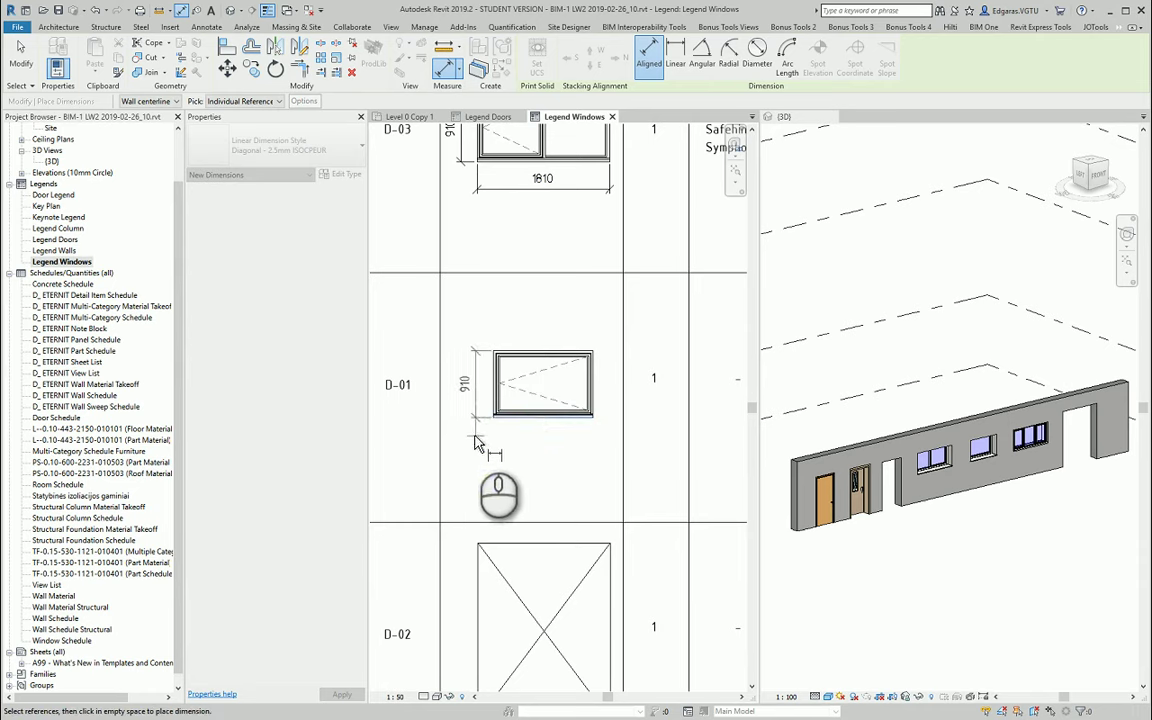
click(487, 401)
click(595, 408)
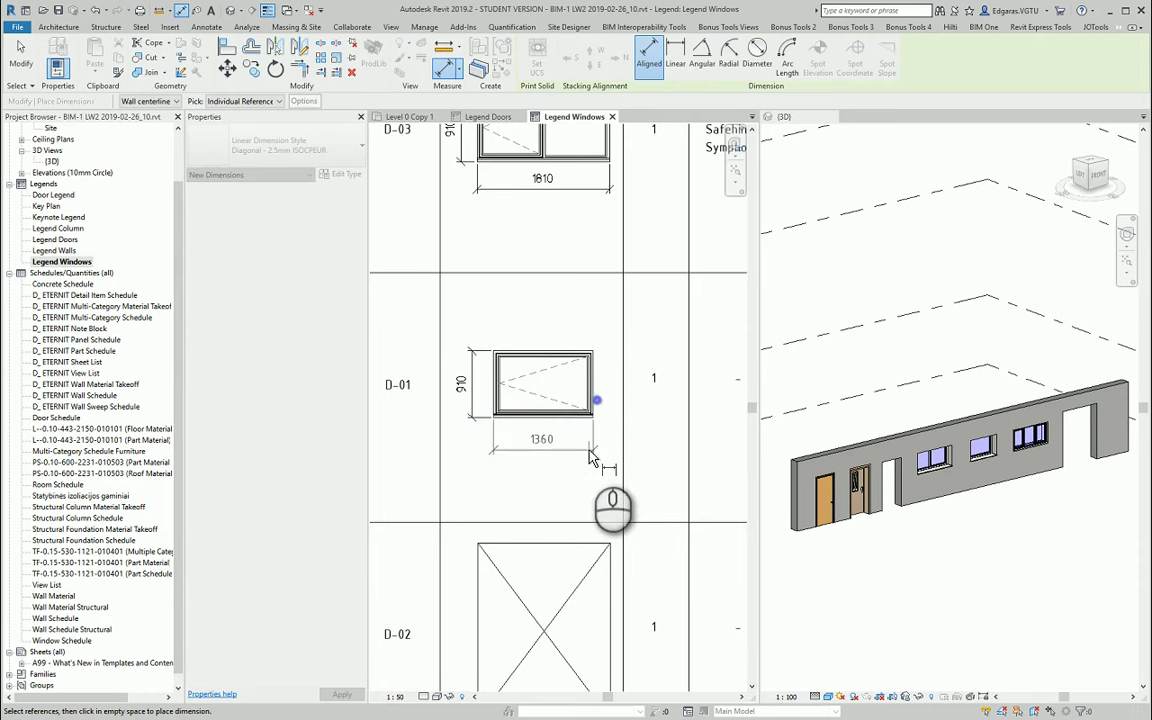
click(589, 449)
Step: Dimension the D-02 window at 2400 height and 1800 width
middle_drag(571, 488, 550, 268)
click(504, 322)
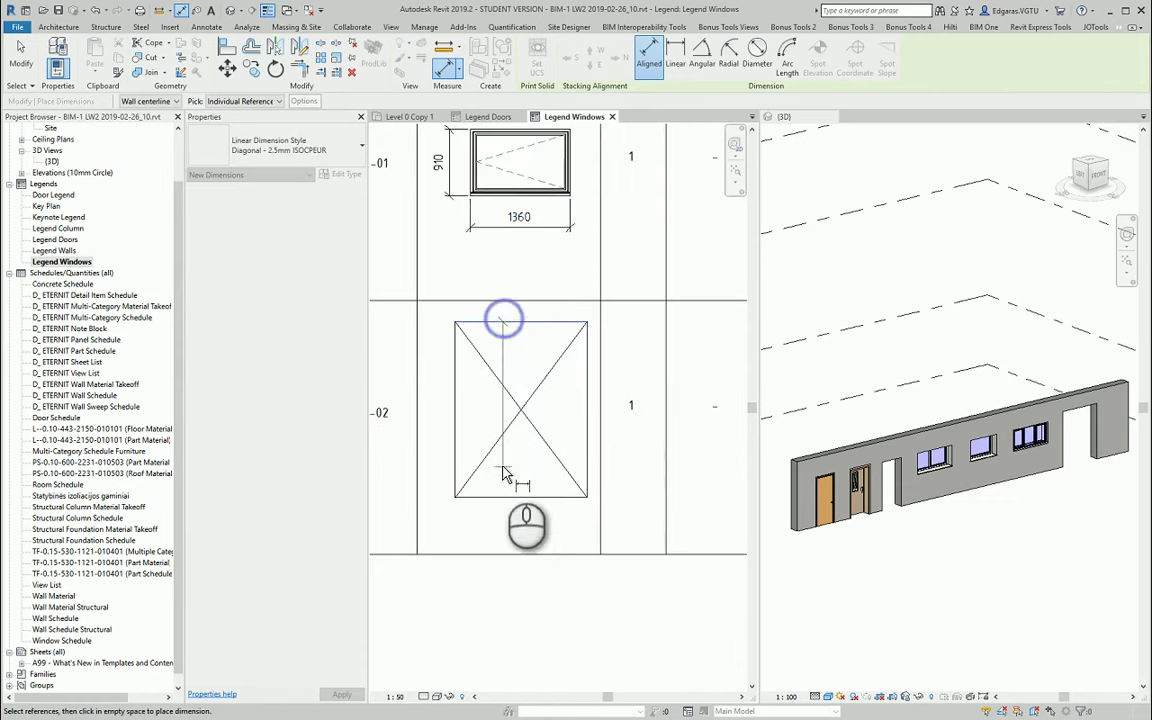
scroll(503, 480, down, 1)
click(496, 493)
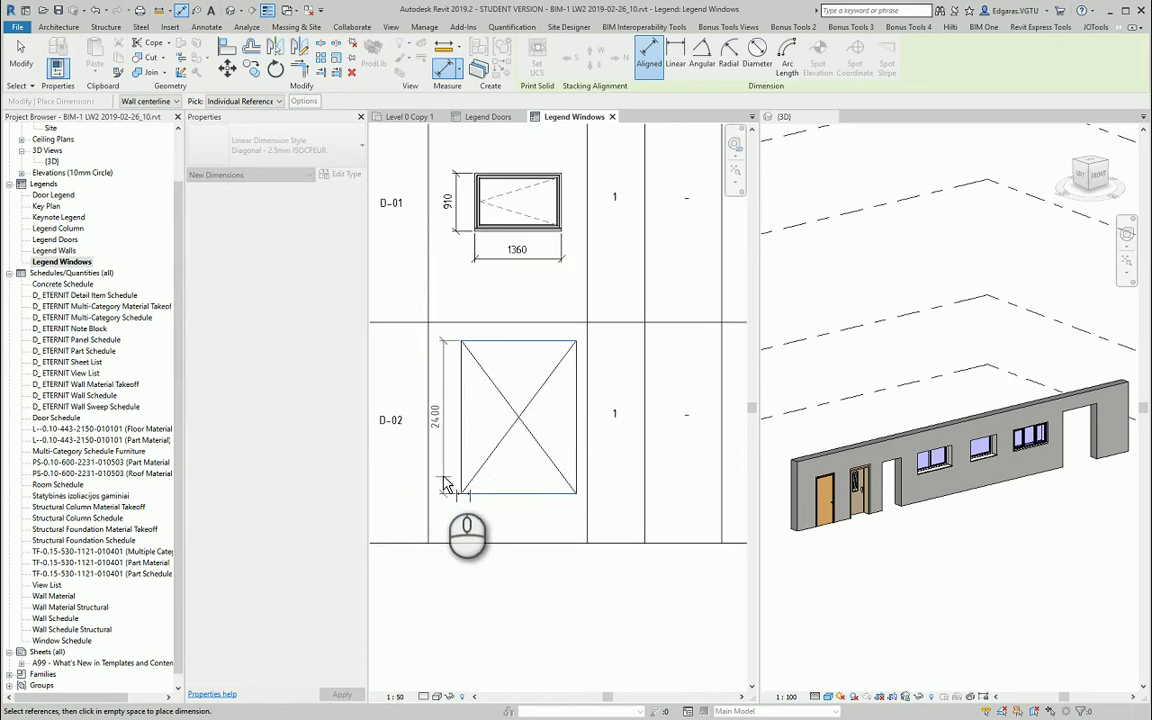
click(443, 476)
click(460, 472)
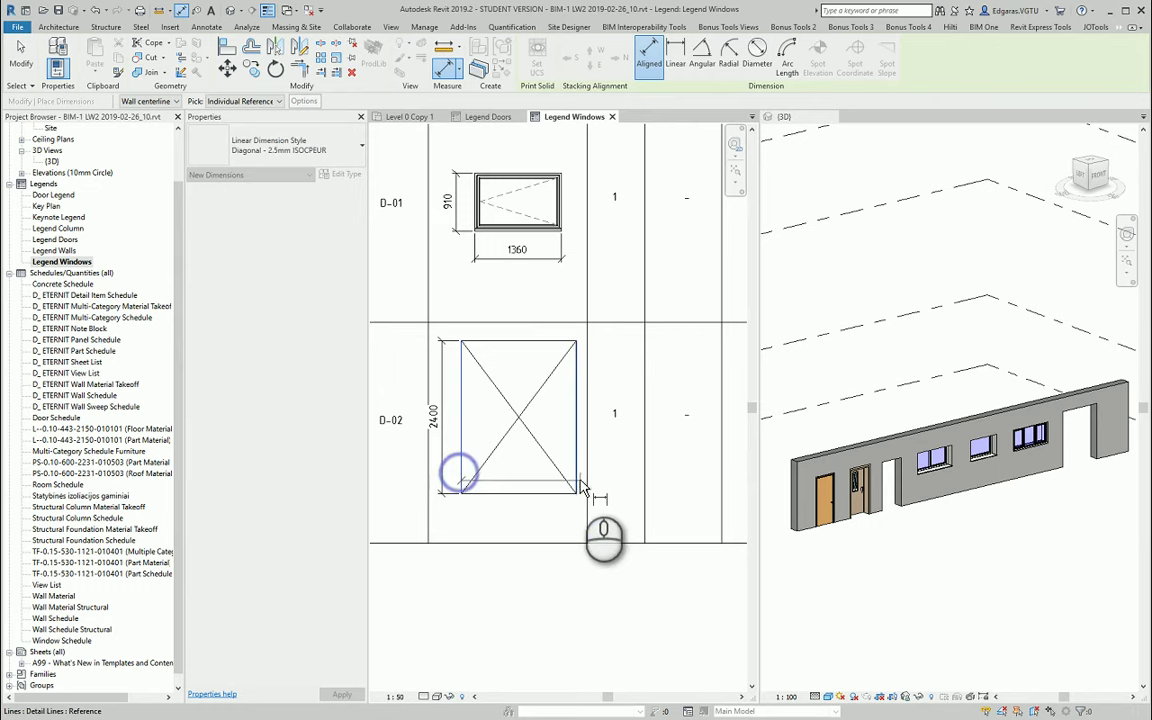
click(578, 478)
click(566, 509)
scroll(540, 610, down, 2)
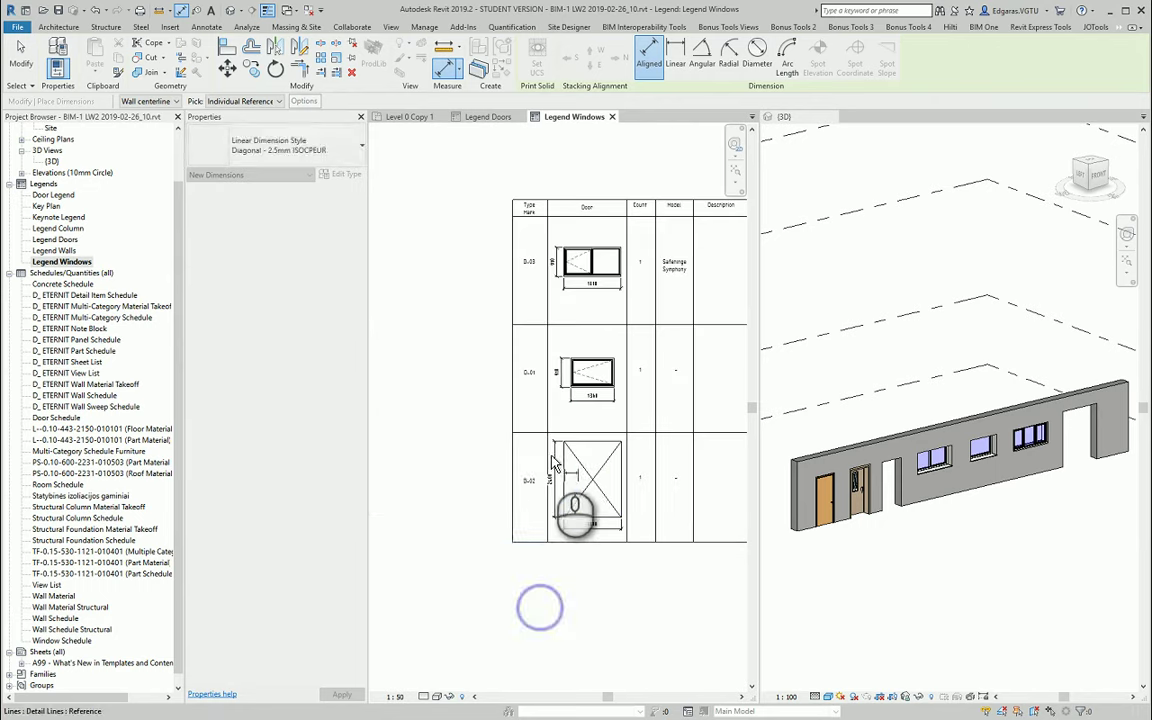
Step: Move the window mark tags into the Type Mark column
key(Escape)
key(Escape)
scroll(545, 490, down, 1)
drag(471, 210, 551, 590)
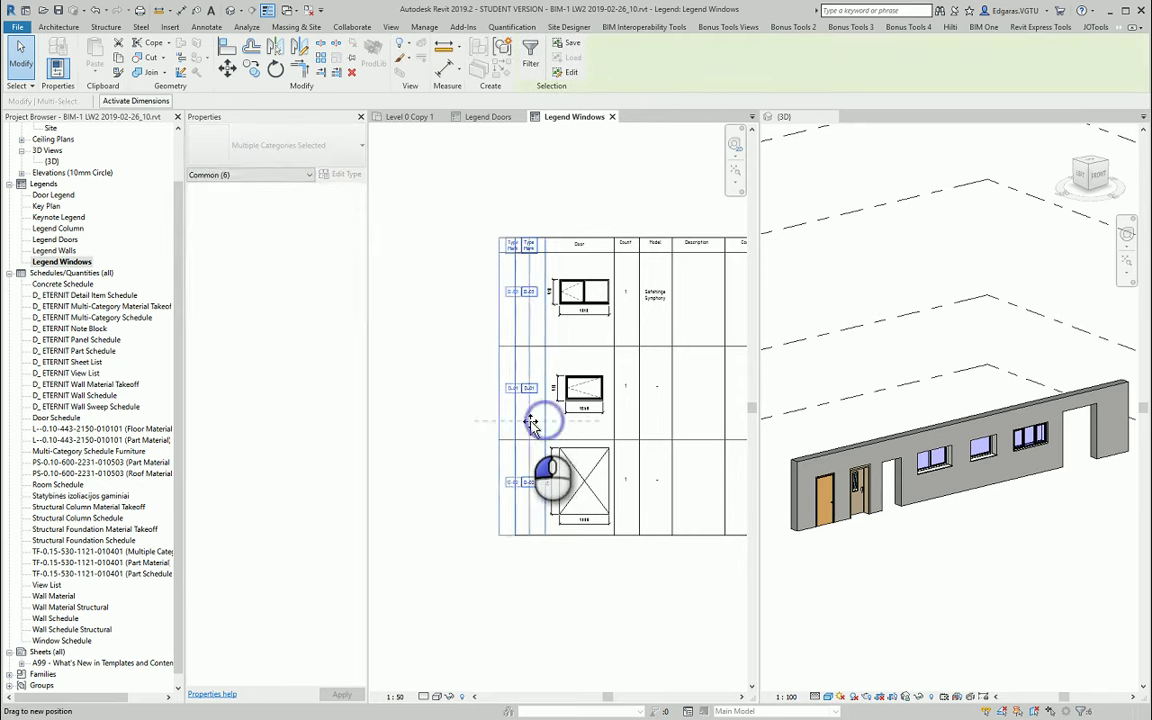
drag(549, 423, 530, 423)
click(579, 597)
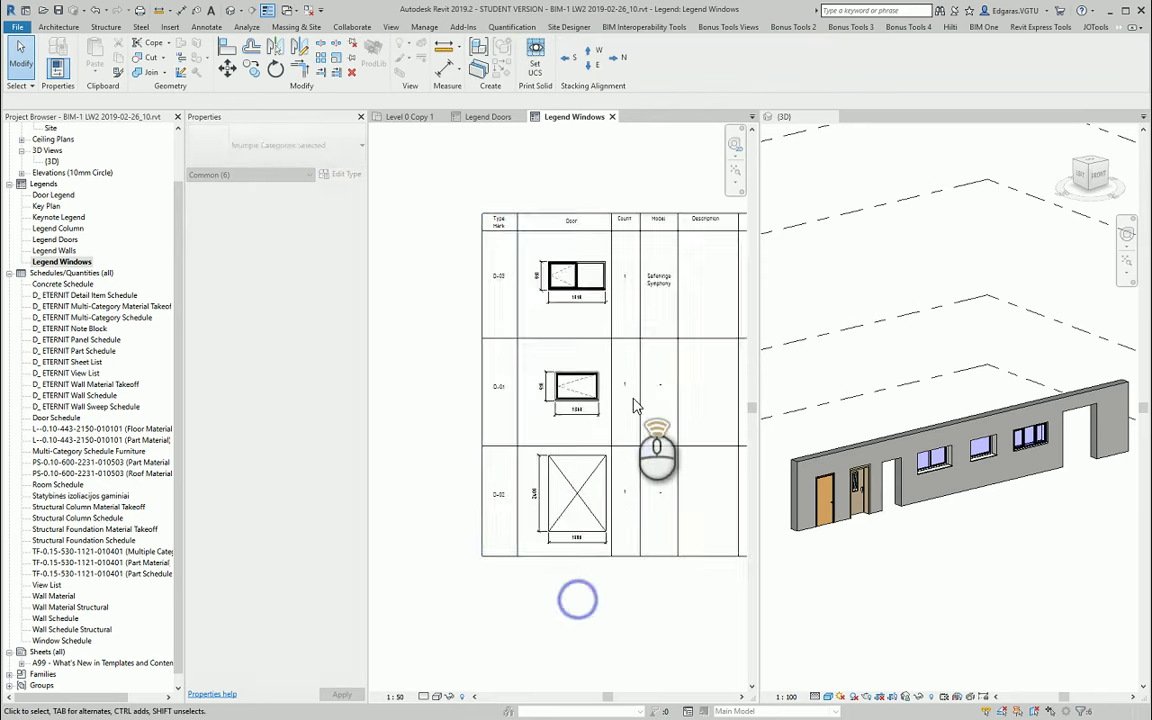
Step: Replace the D-03 'Safehinge Symphony' model text with '-'
scroll(638, 442, up, 2)
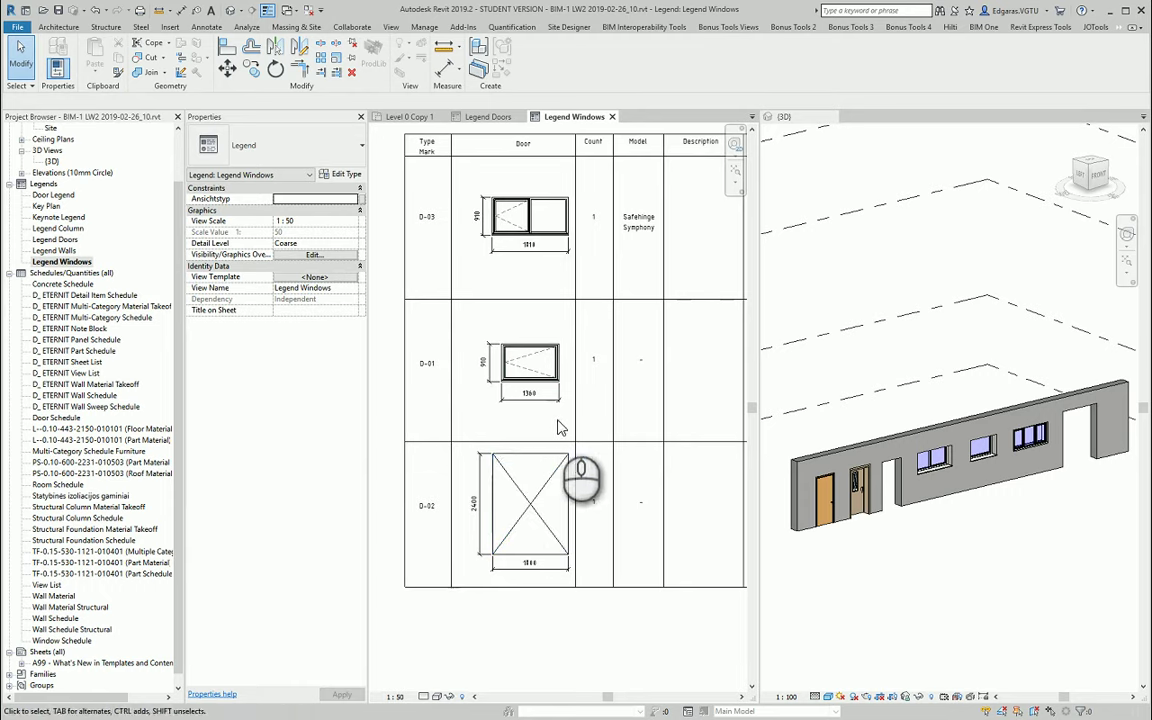
middle_drag(597, 267, 505, 330)
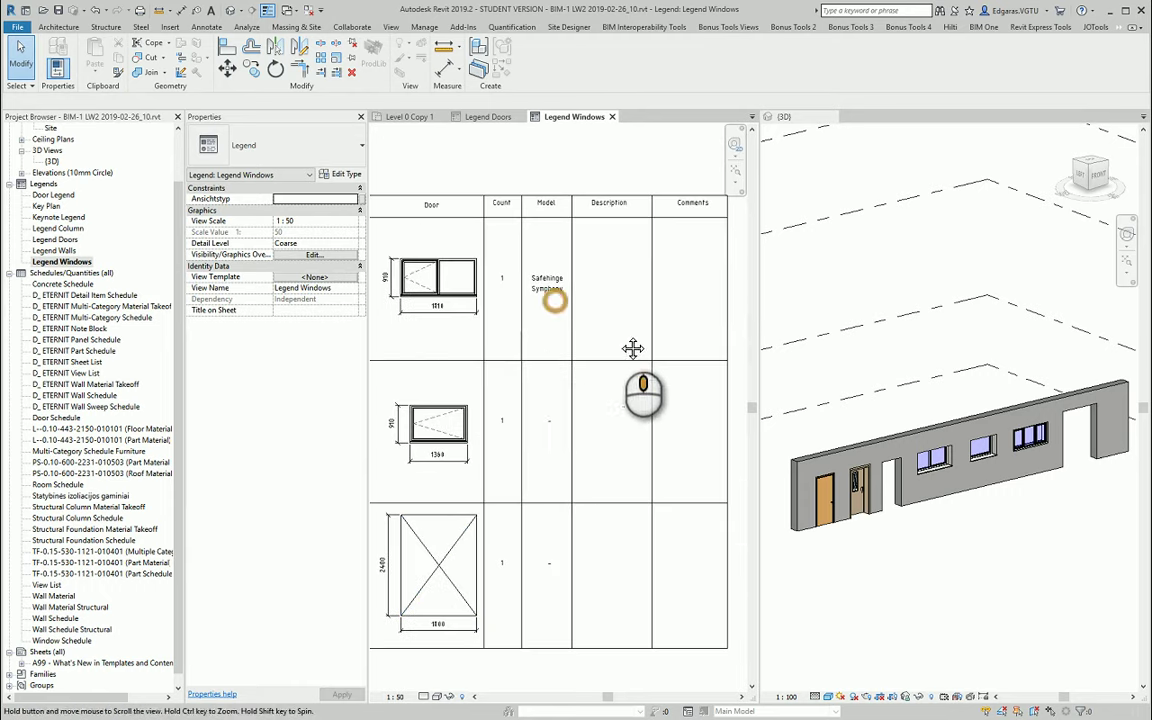
middle_drag(633, 348, 698, 376)
click(613, 313)
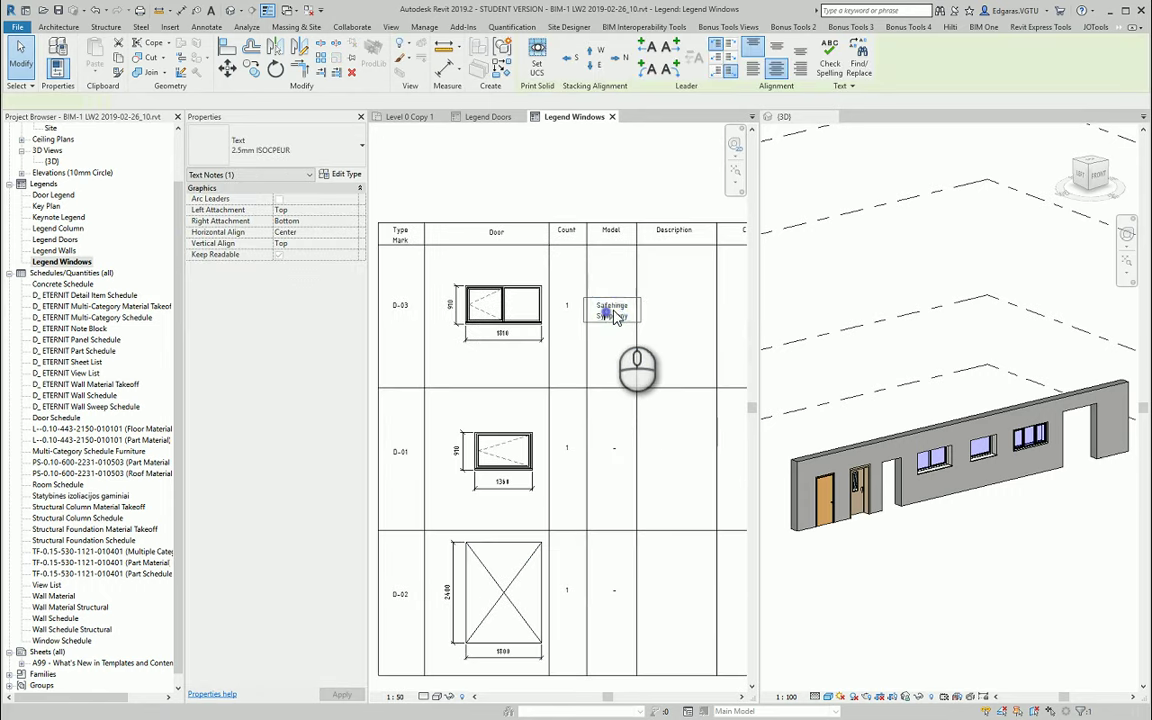
double_click(613, 313)
text(-)
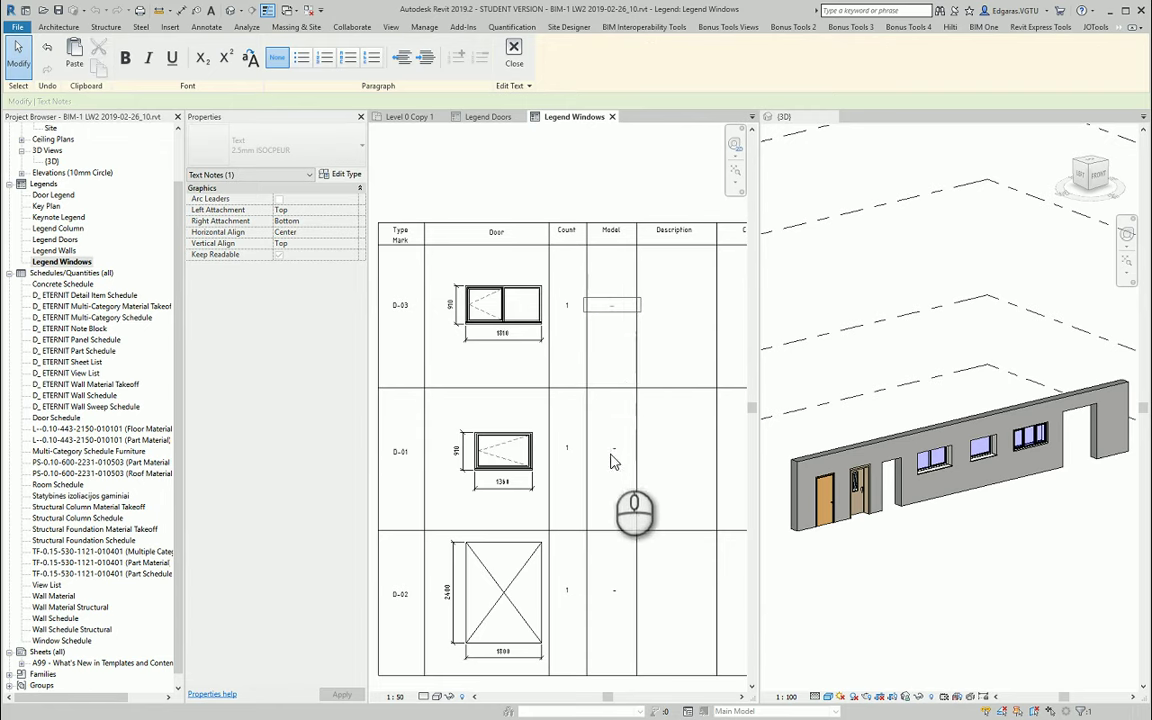
click(631, 455)
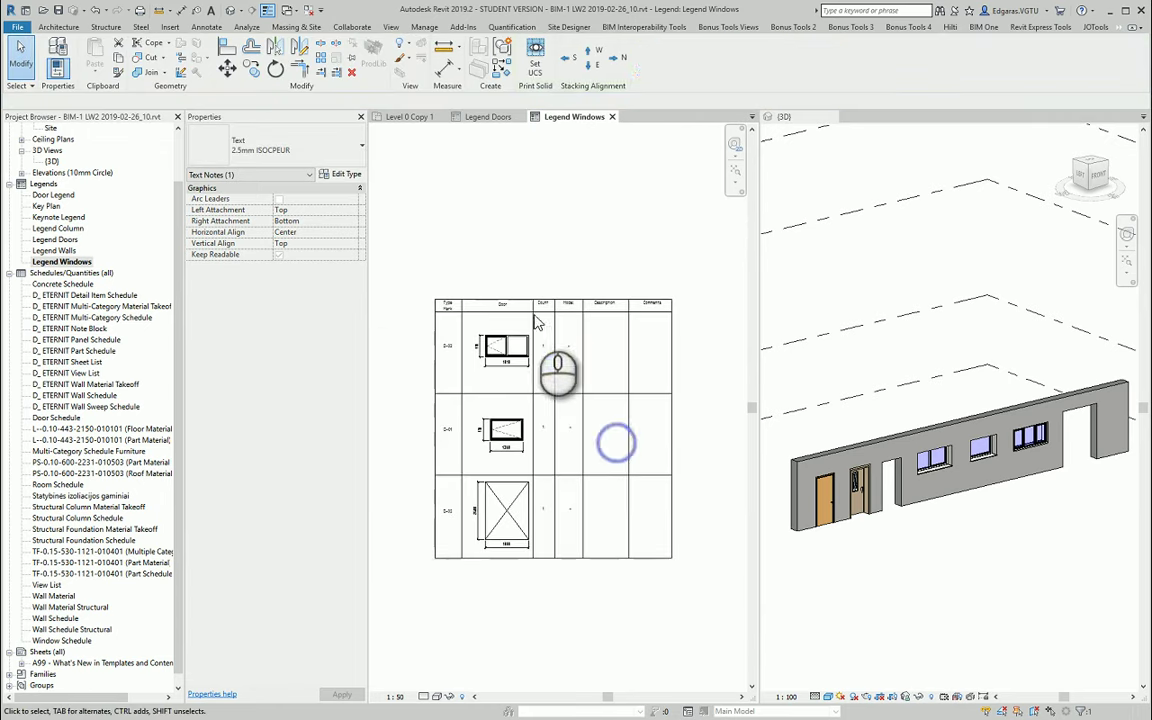
scroll(605, 480, down, 2)
middle_drag(600, 490, 627, 452)
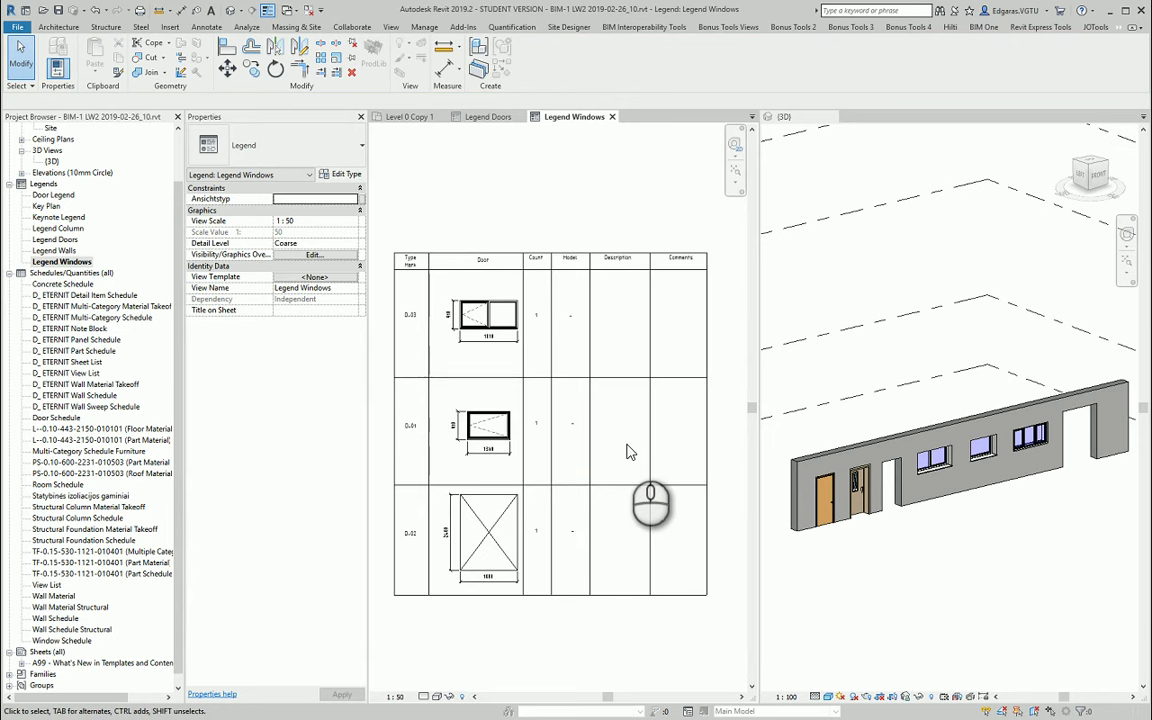
Step: Add a 900/910 pane dimension chain above the D-03 double window
scroll(545, 280, up, 3)
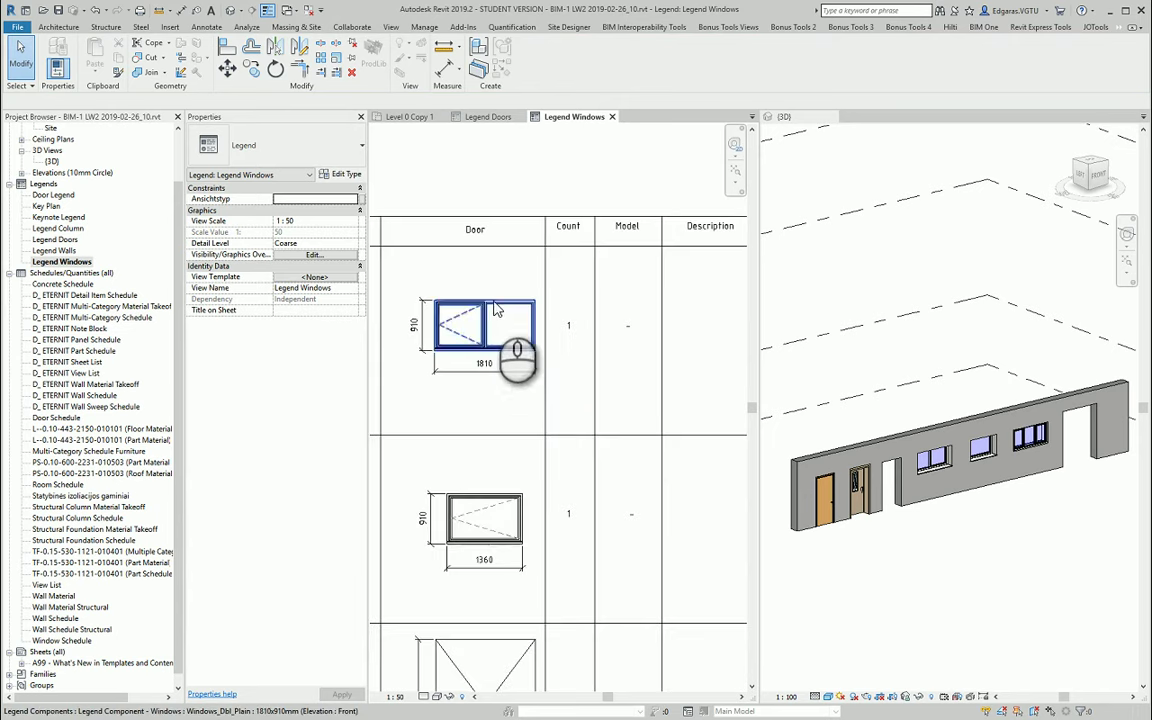
scroll(541, 263, down, 1)
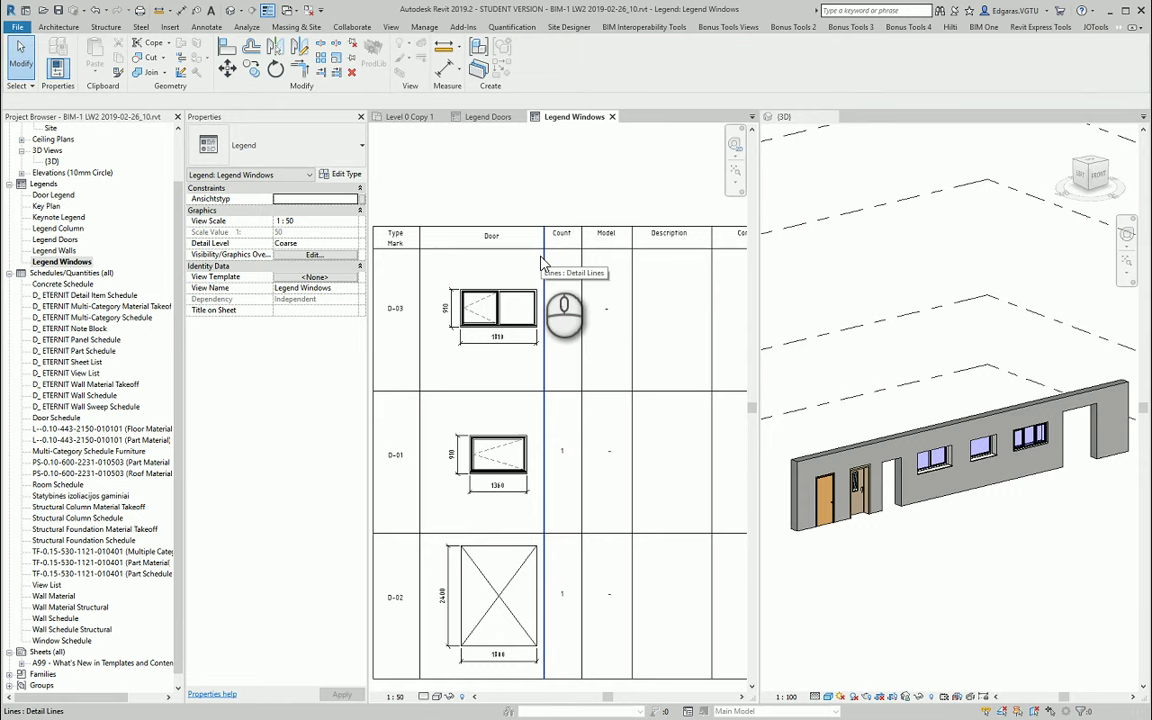
middle_drag(458, 494, 476, 450)
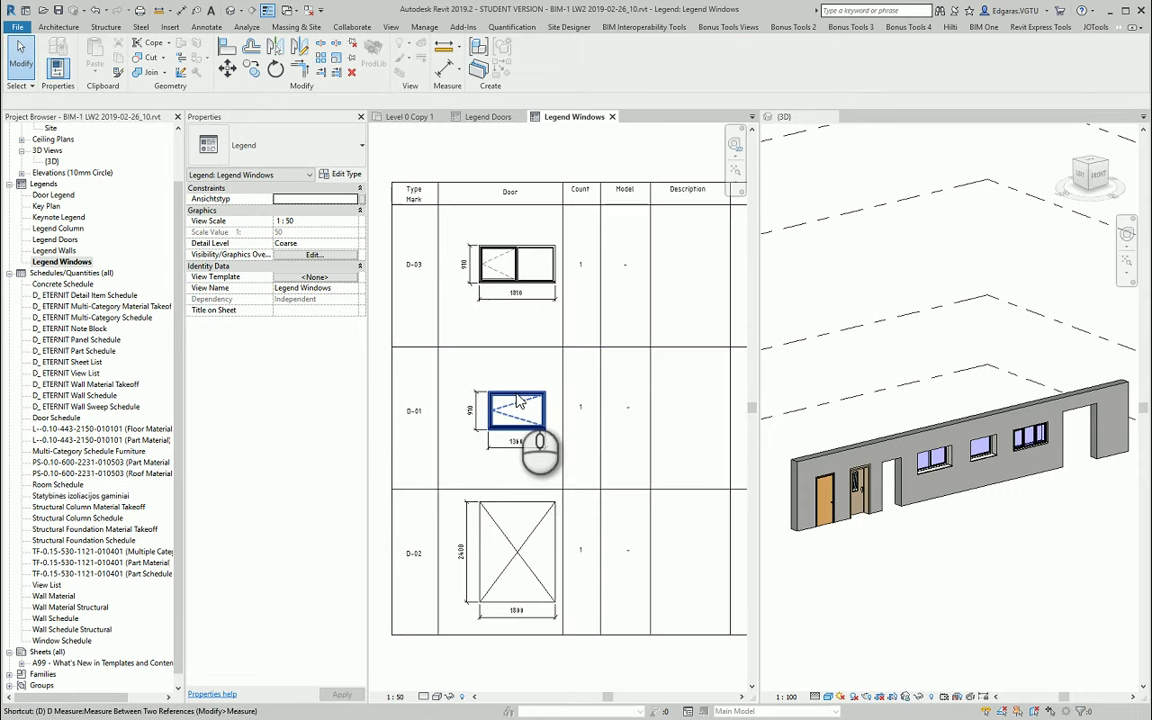
scroll(492, 260, up, 5)
key(i)
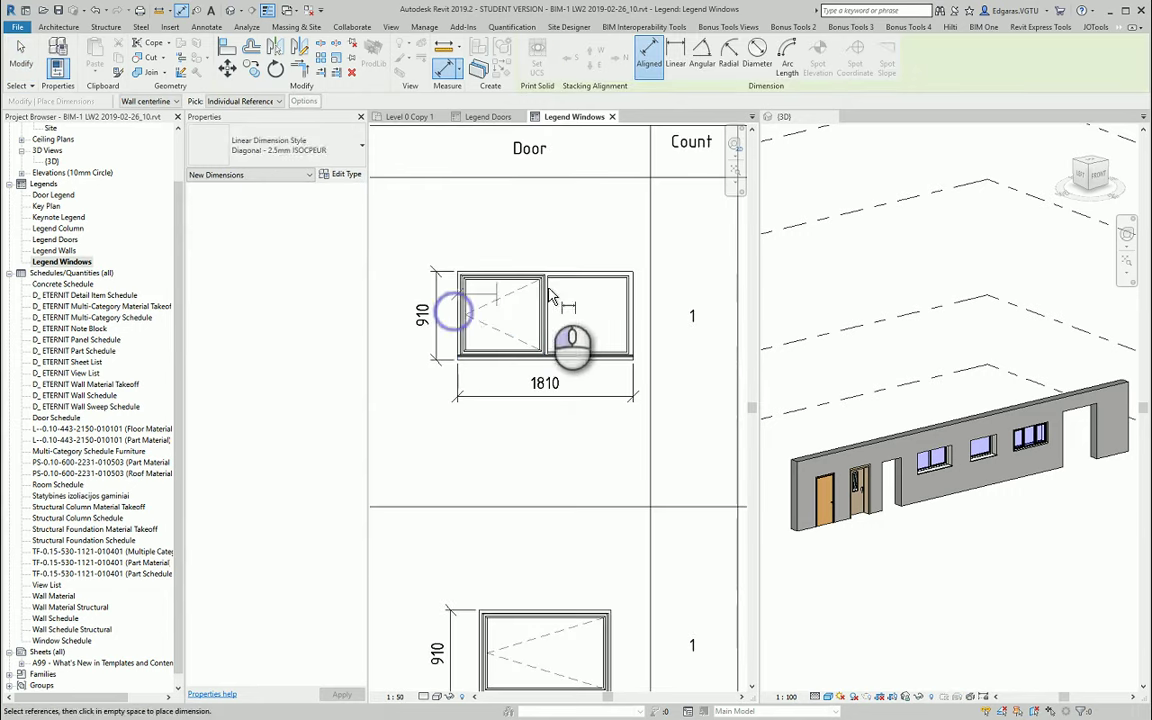
click(544, 320)
click(635, 320)
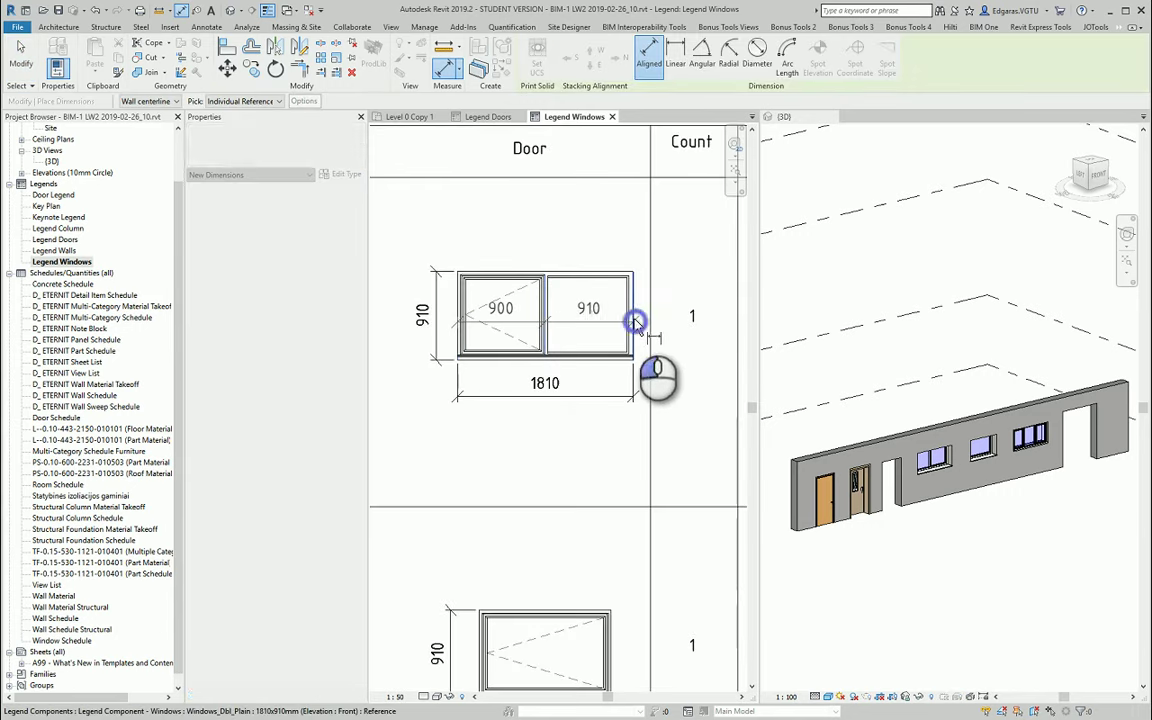
click(596, 242)
click(549, 460)
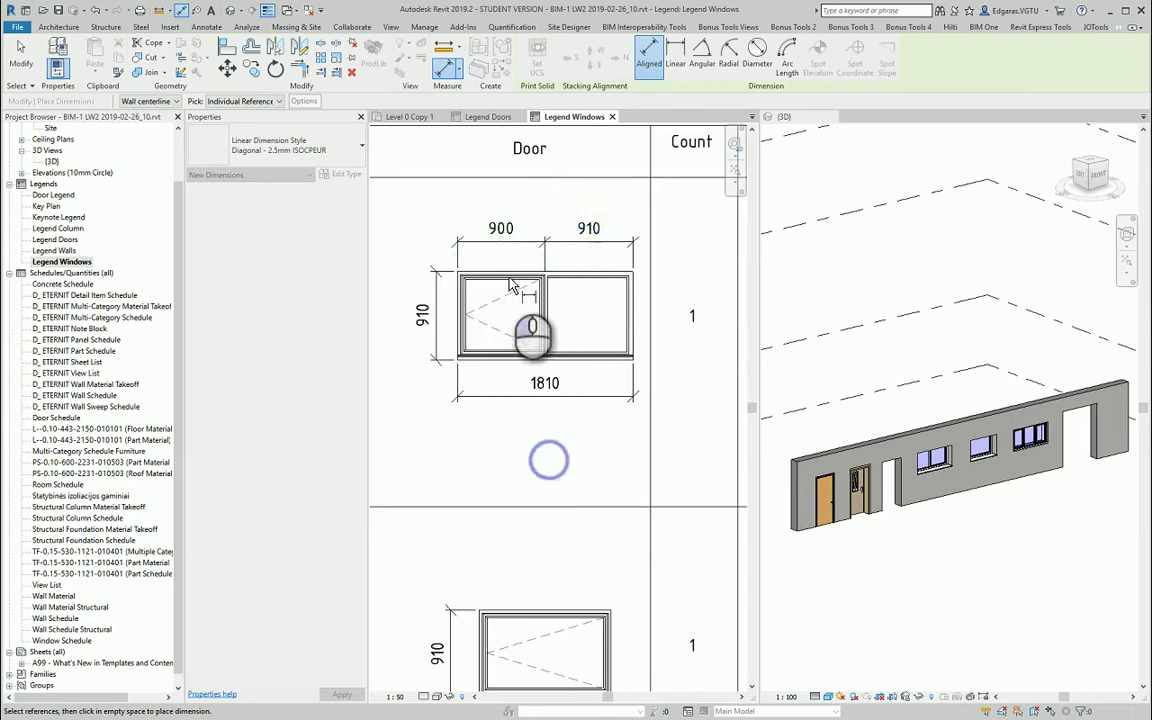
key(Escape)
key(Escape)
Step: Zoom in on the 1810 by 910 double window drawing
scroll(548, 424, down, 3)
scroll(488, 283, down, 3)
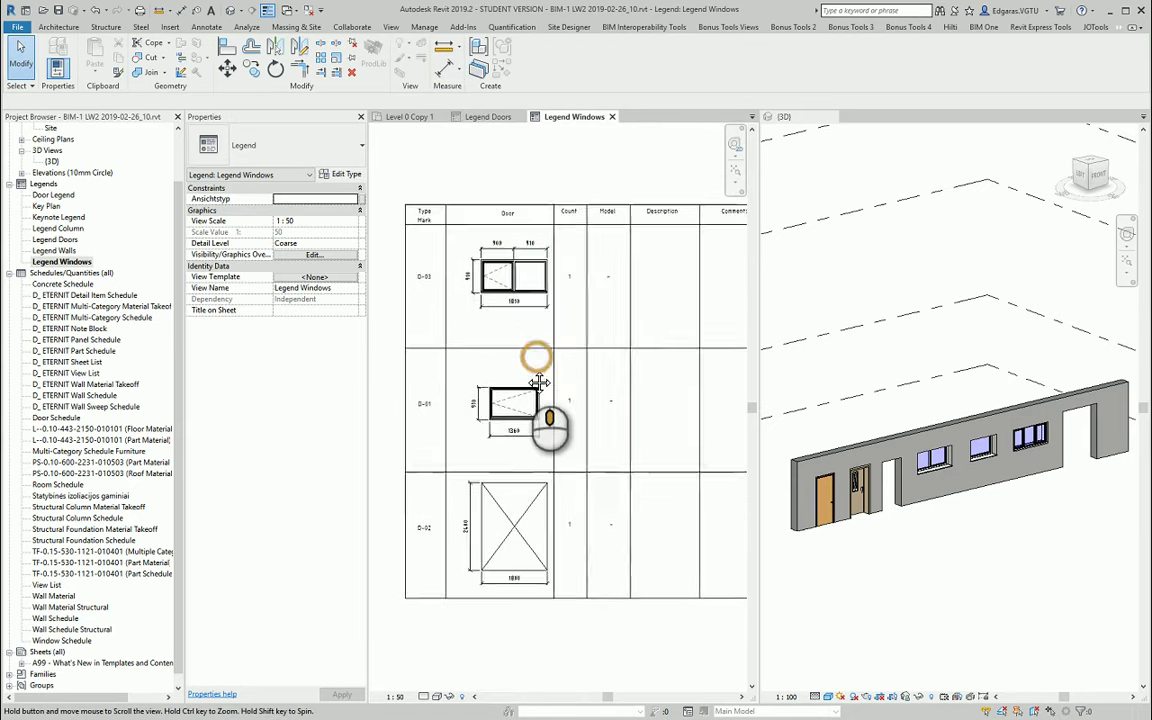
scroll(533, 362, up, 2)
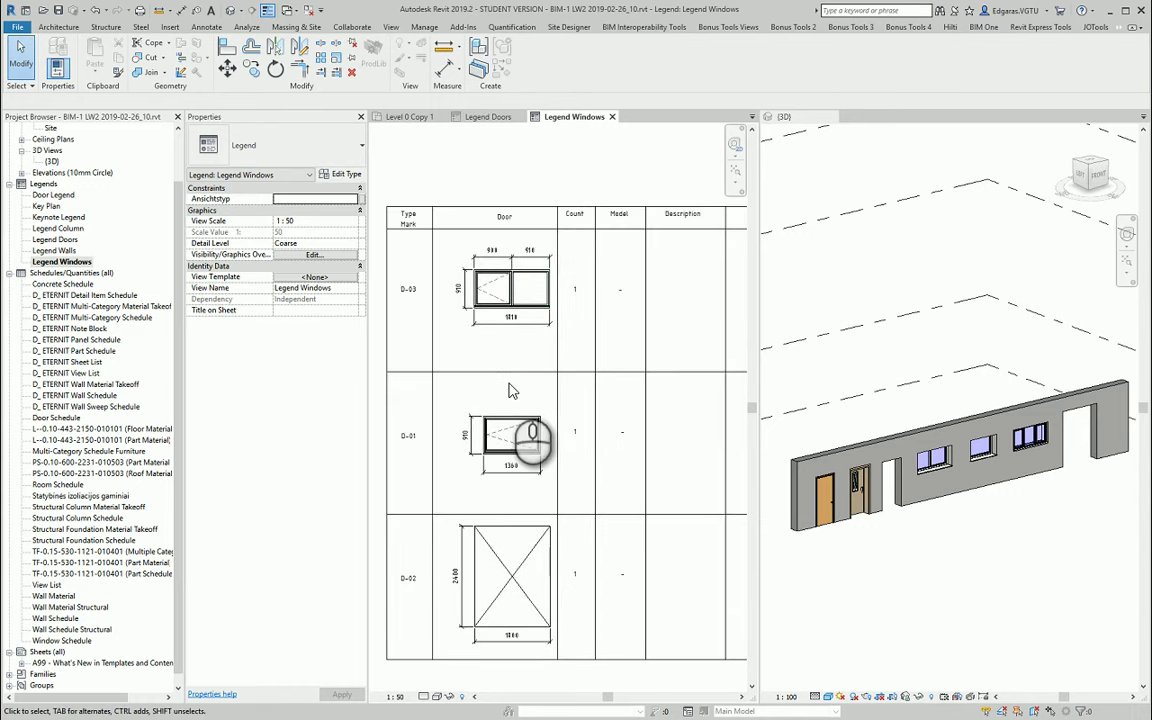
scroll(512, 390, up, 2)
scroll(505, 389, up, 2)
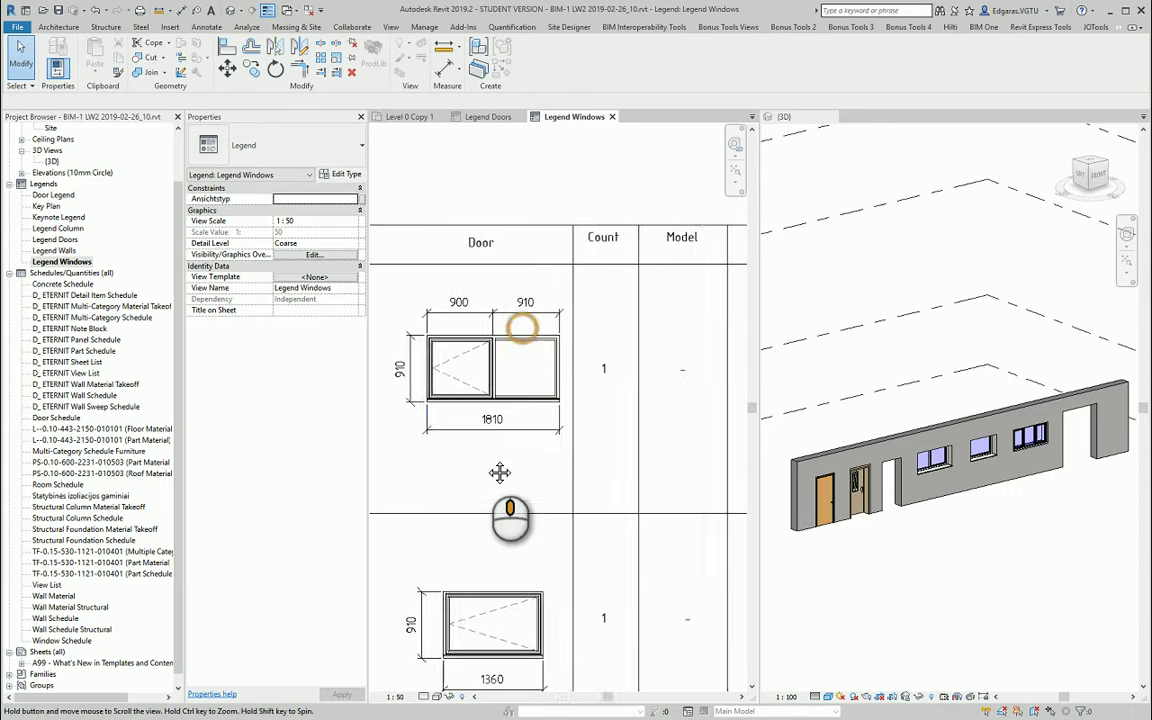
scroll(500, 388, up, 1)
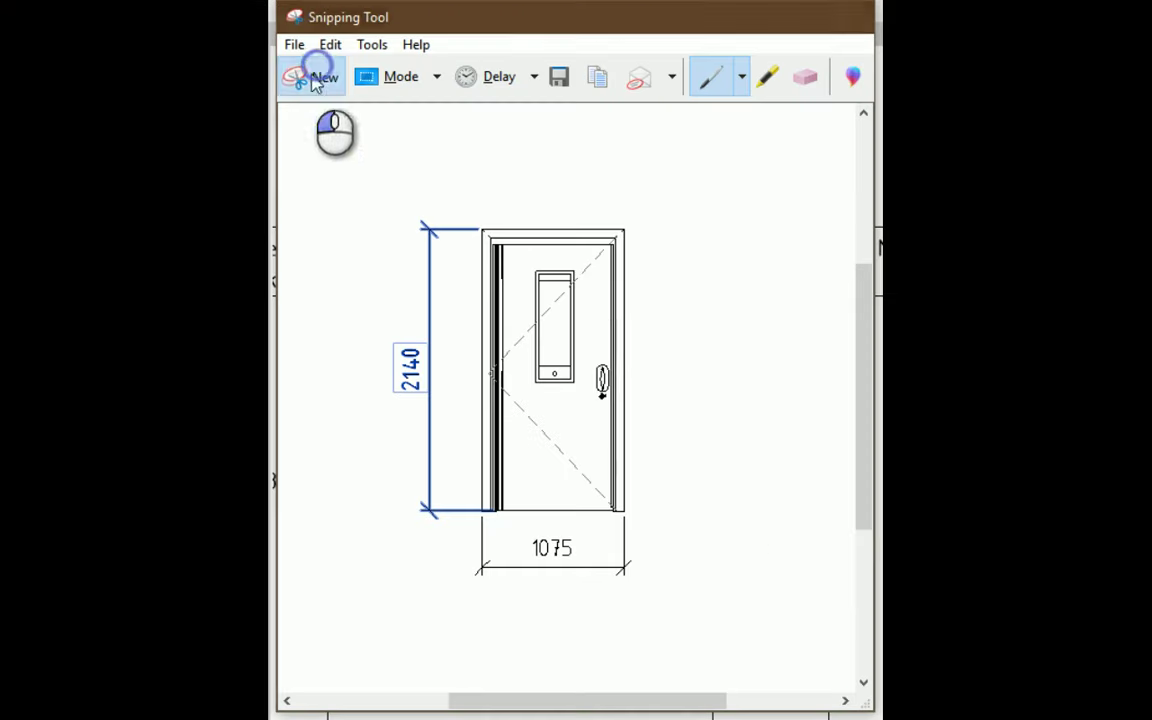
Step: Snip the dimensioned 1810 x 910 double window drawing and save it as W-01.png in LD2
click(309, 75)
drag(393, 357, 760, 600)
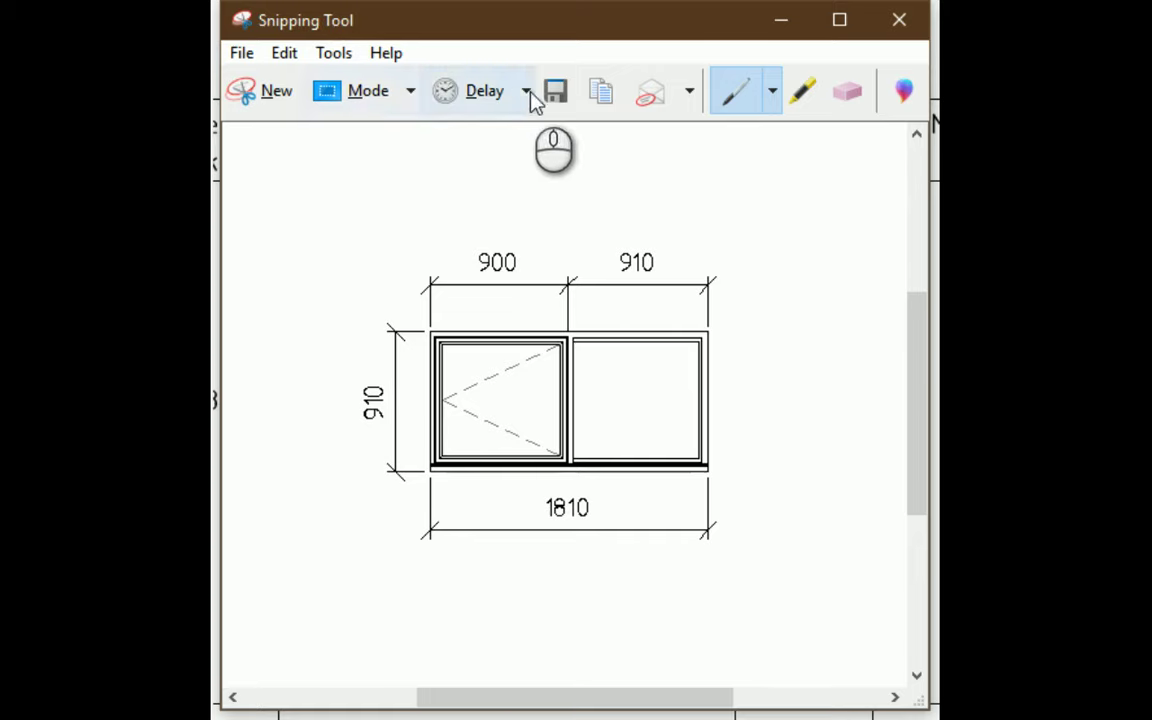
click(558, 96)
text(W-01)
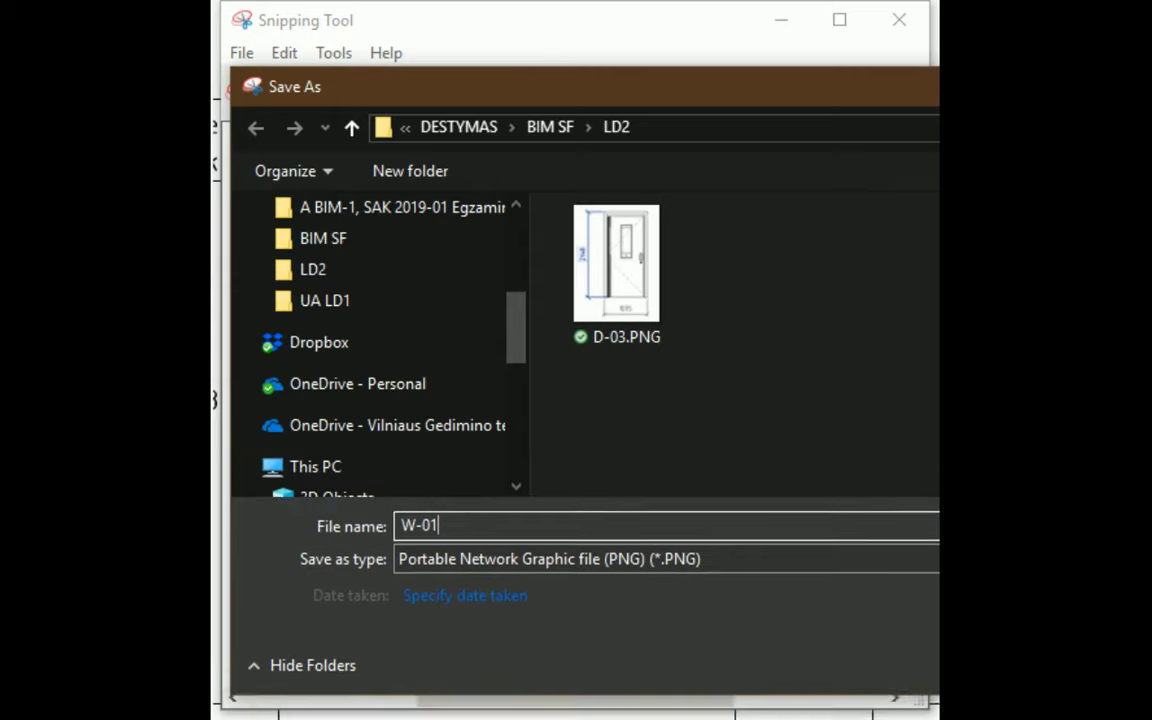
click(812, 681)
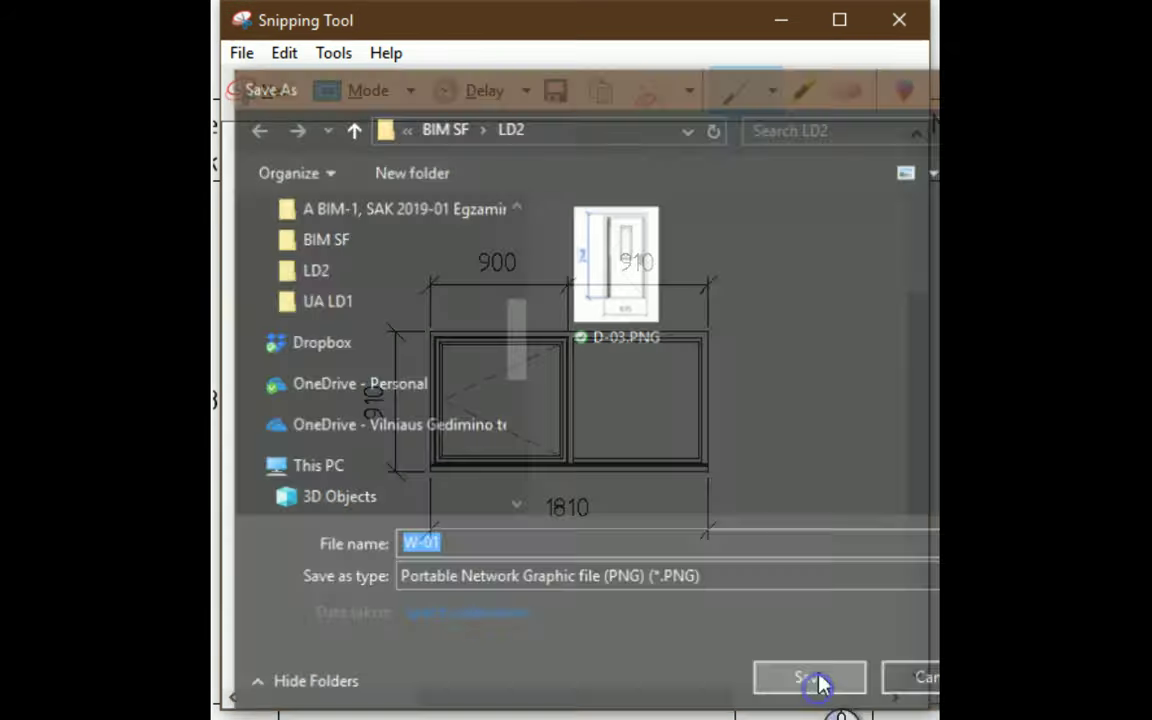
click(899, 19)
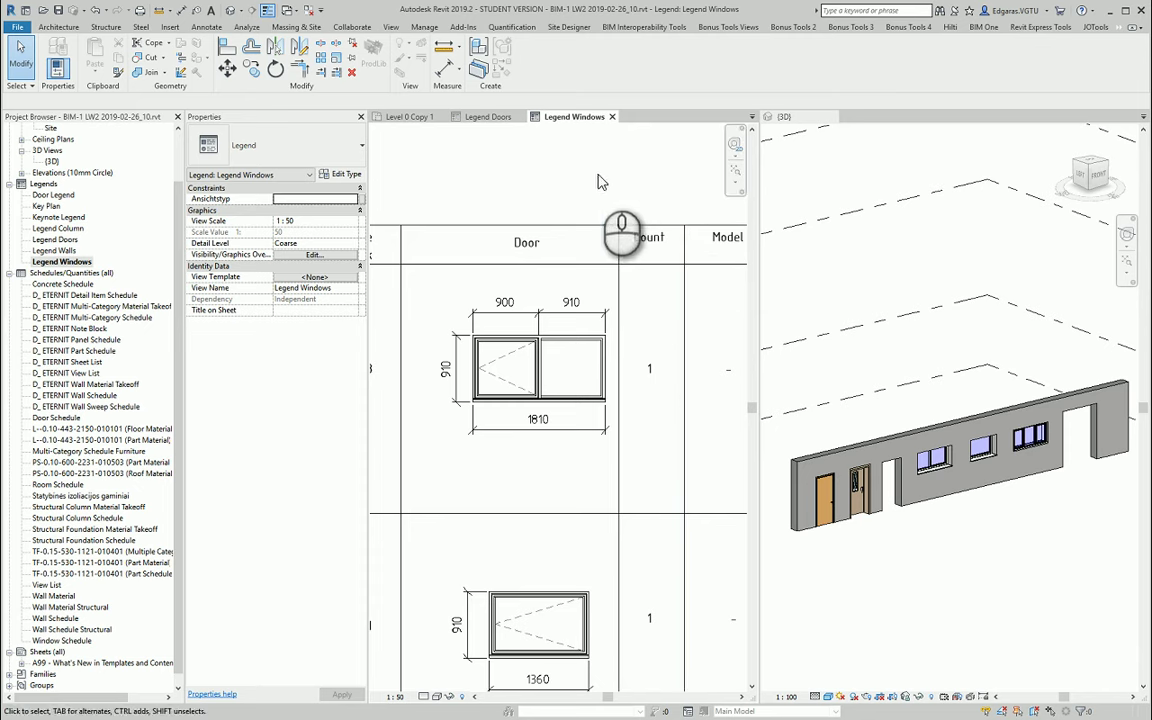
Step: Add the Type Image and Image fields to the Window Schedule, after Type Mark
click(535, 492)
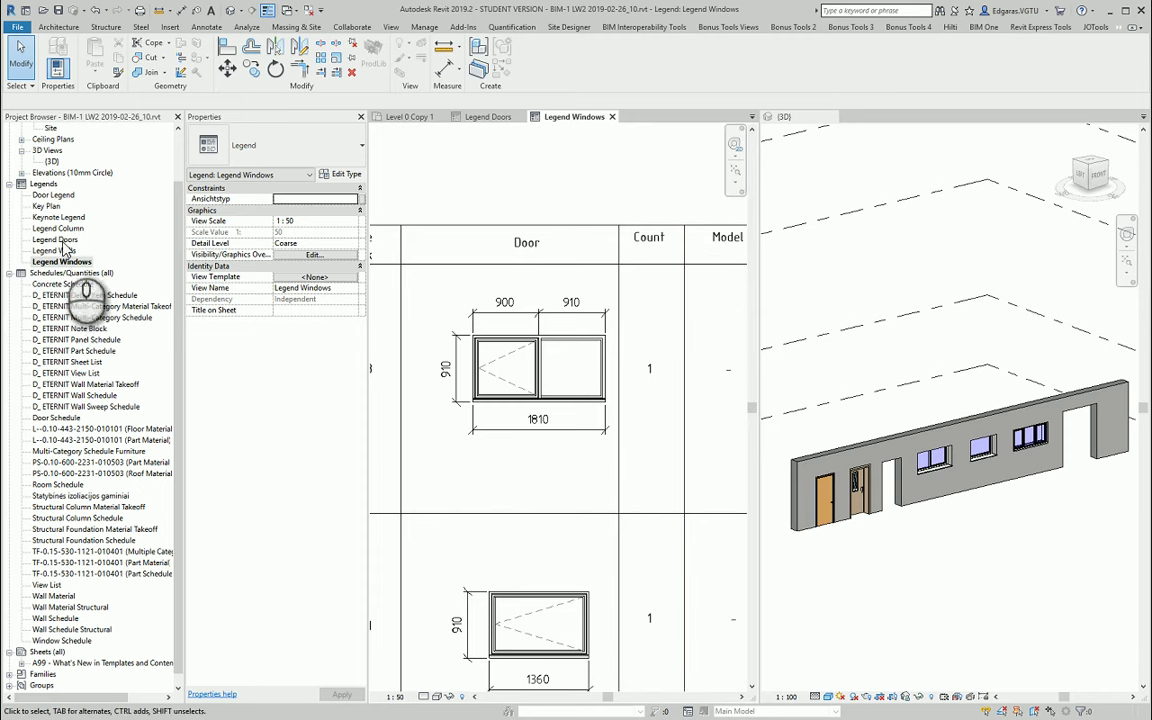
double_click(54, 641)
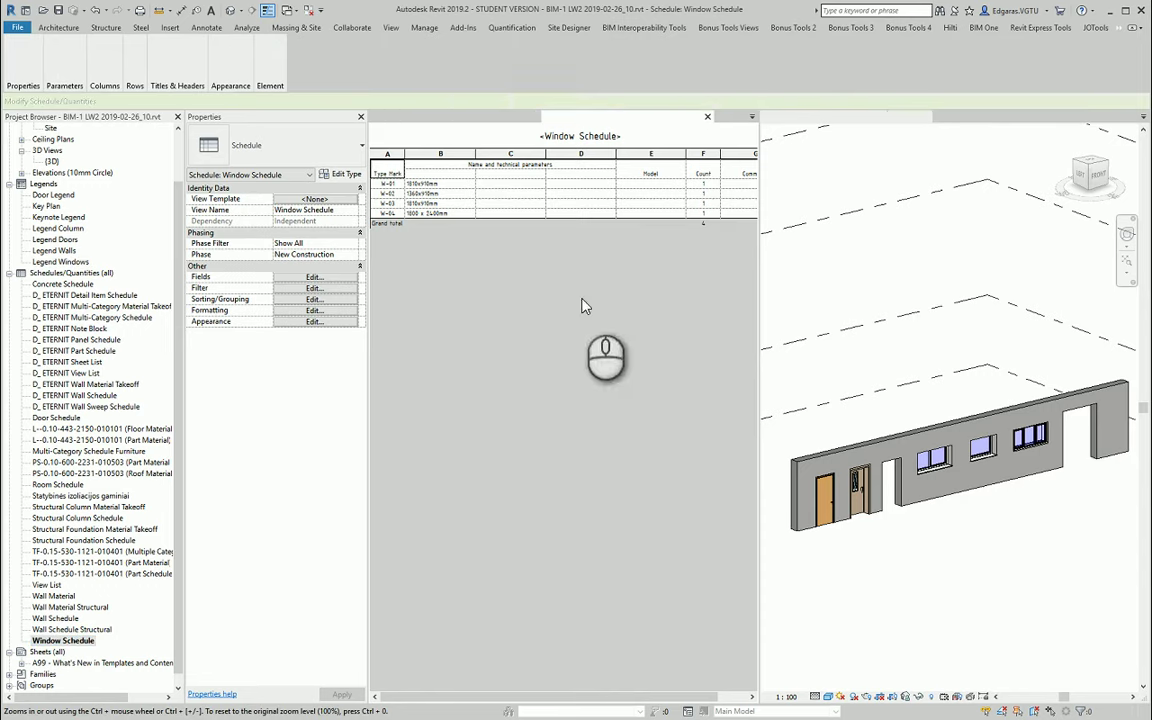
click(585, 306)
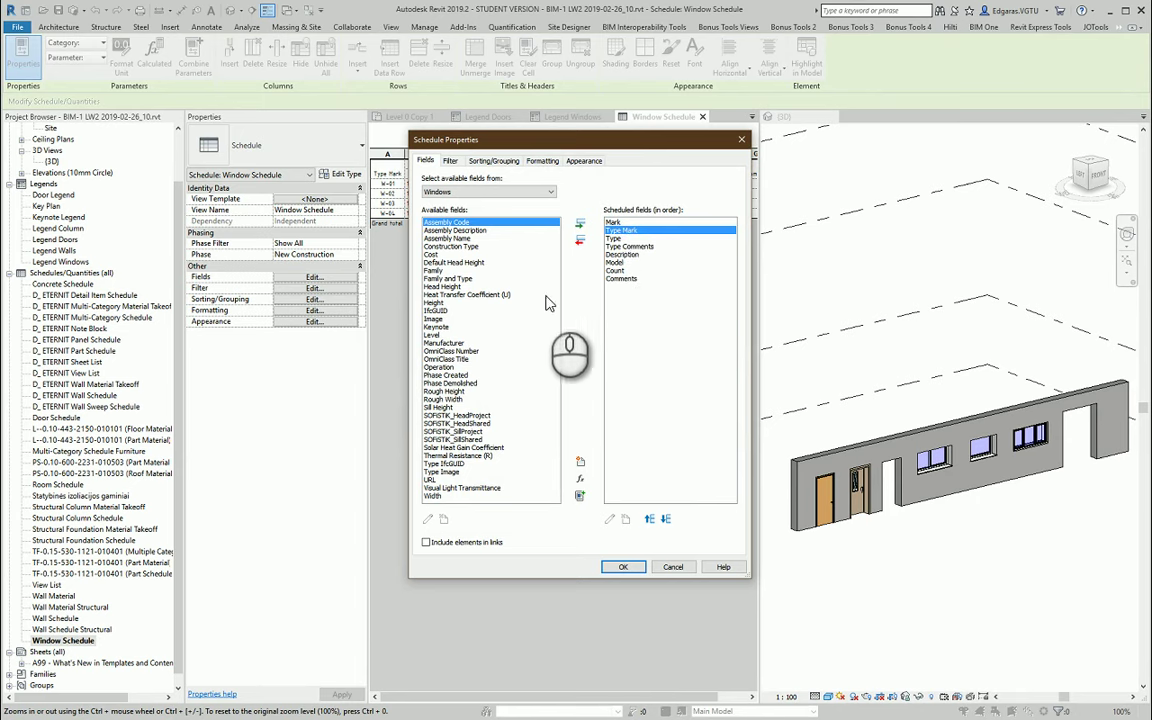
key(Down)
key(Down)
key(Down)
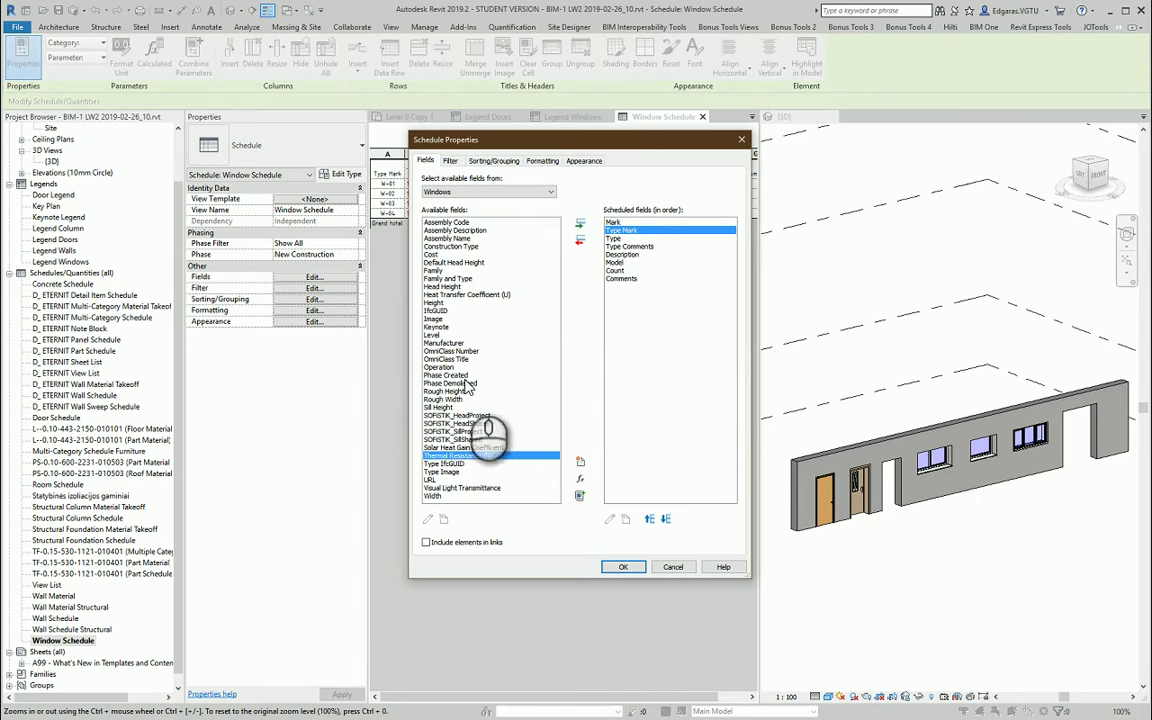
double_click(449, 480)
click(448, 375)
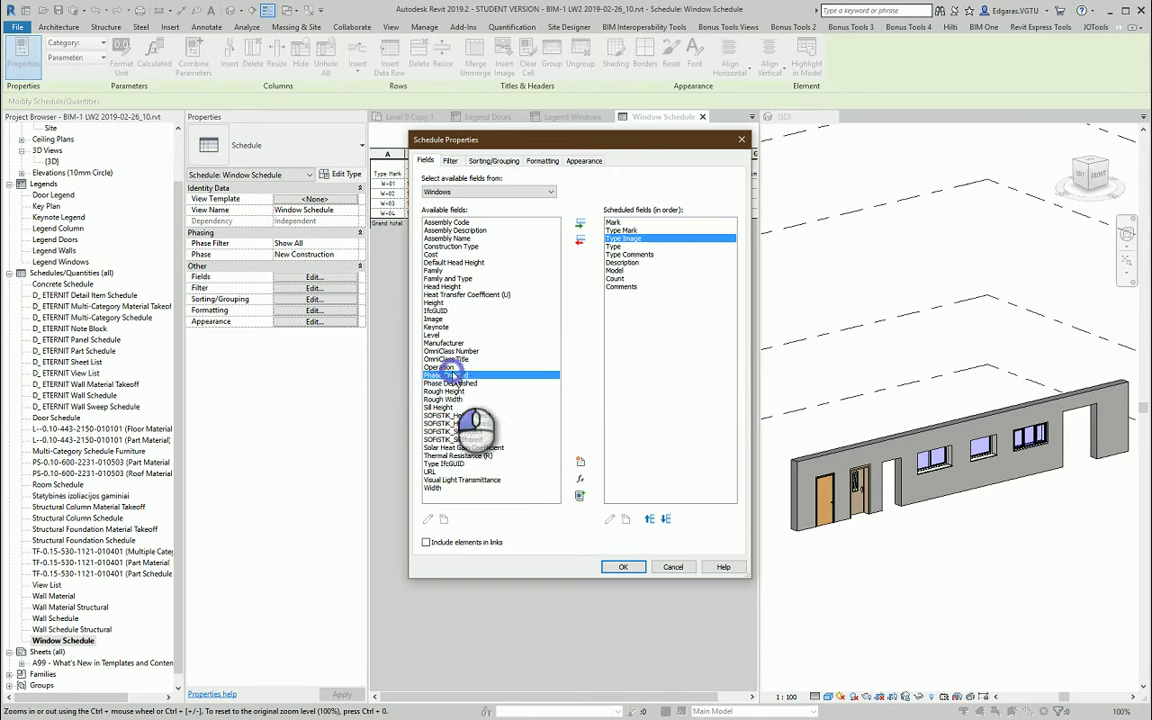
double_click(433, 319)
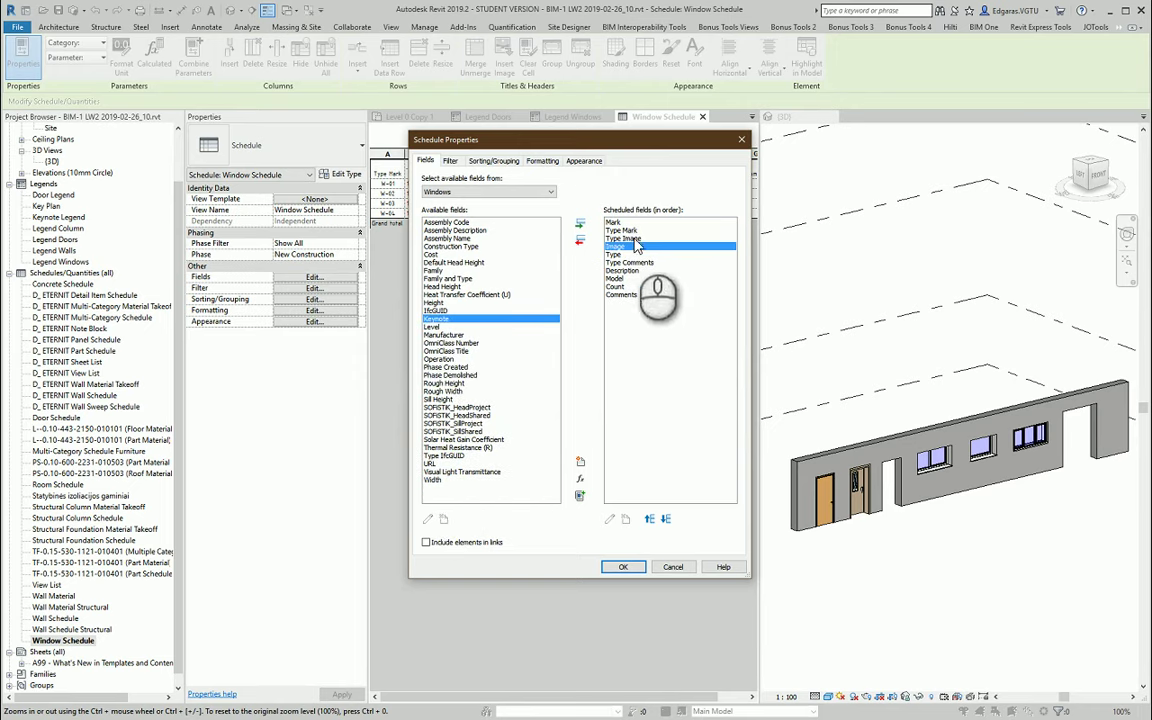
click(620, 568)
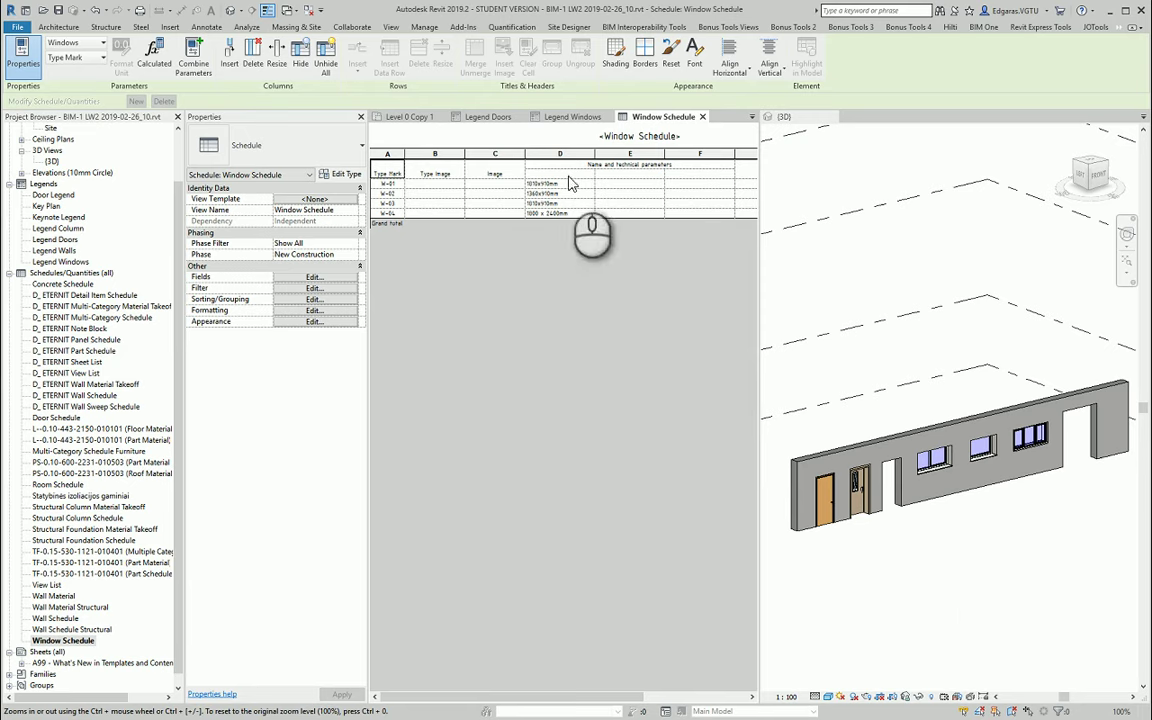
click(935, 460)
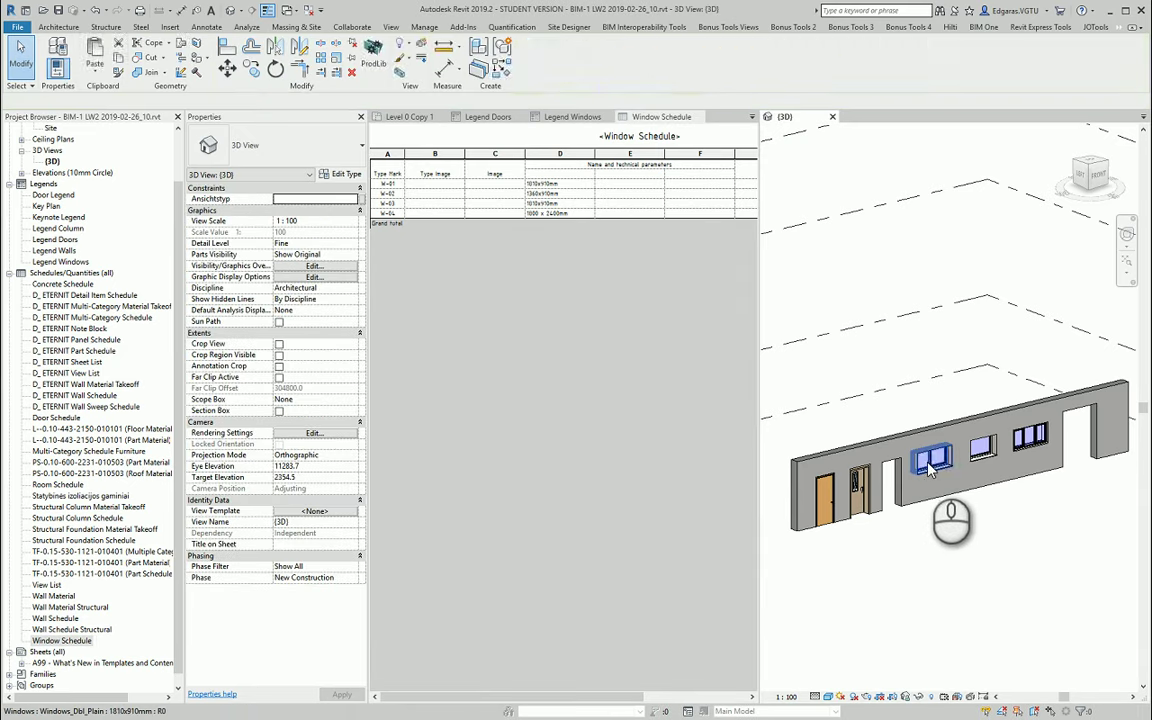
click(930, 460)
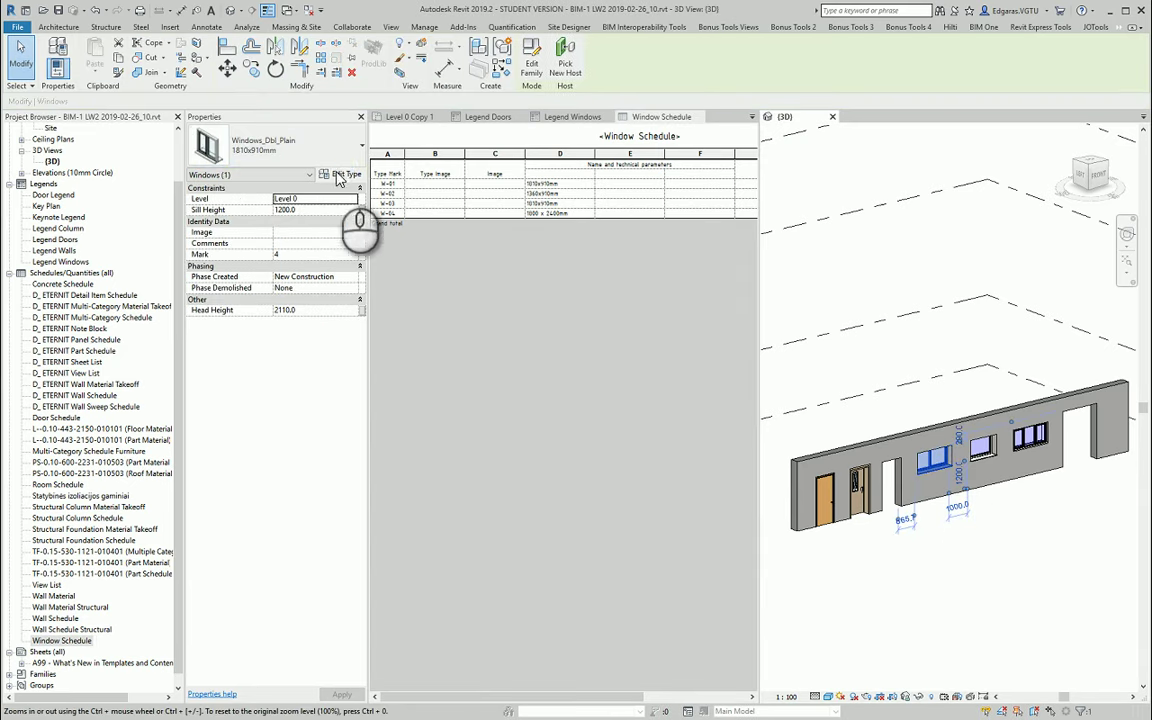
click(345, 175)
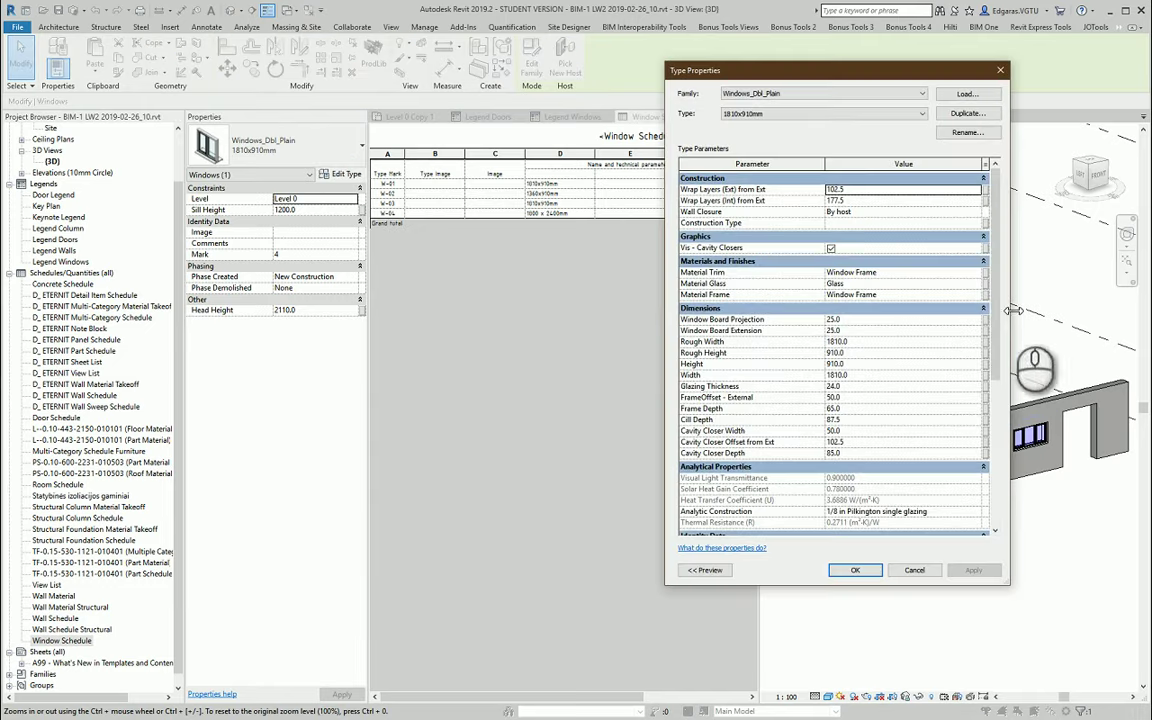
scroll(990, 420, down, 5)
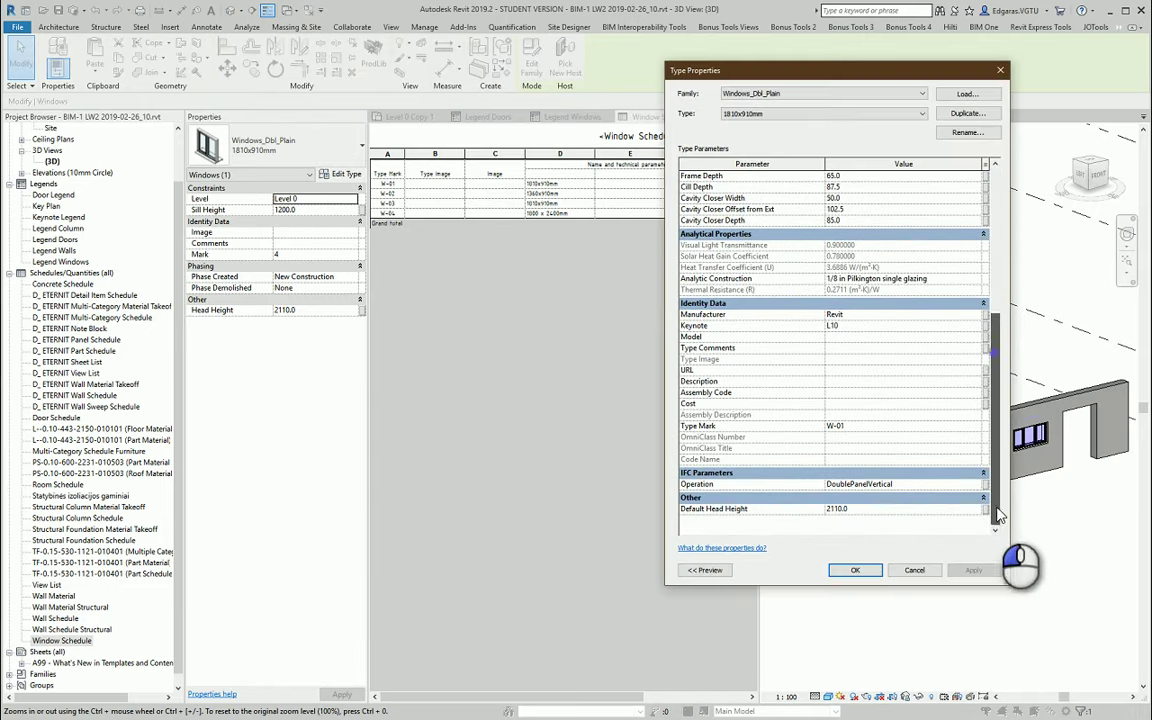
click(914, 570)
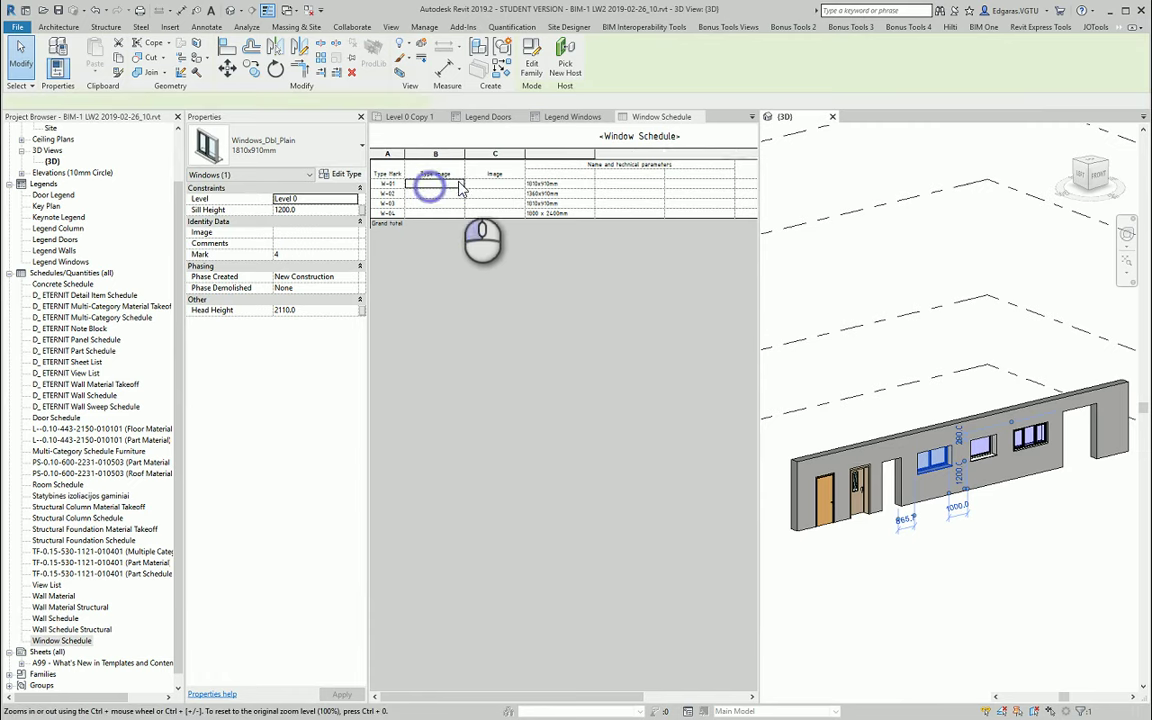
click(458, 187)
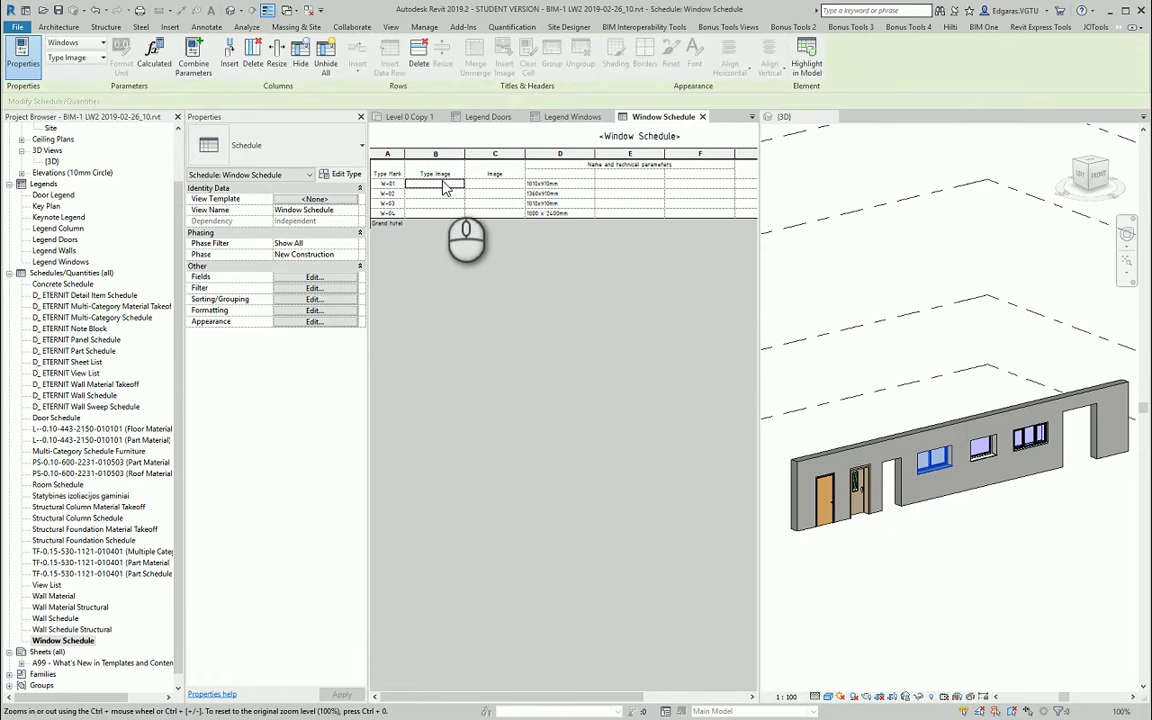
click(935, 458)
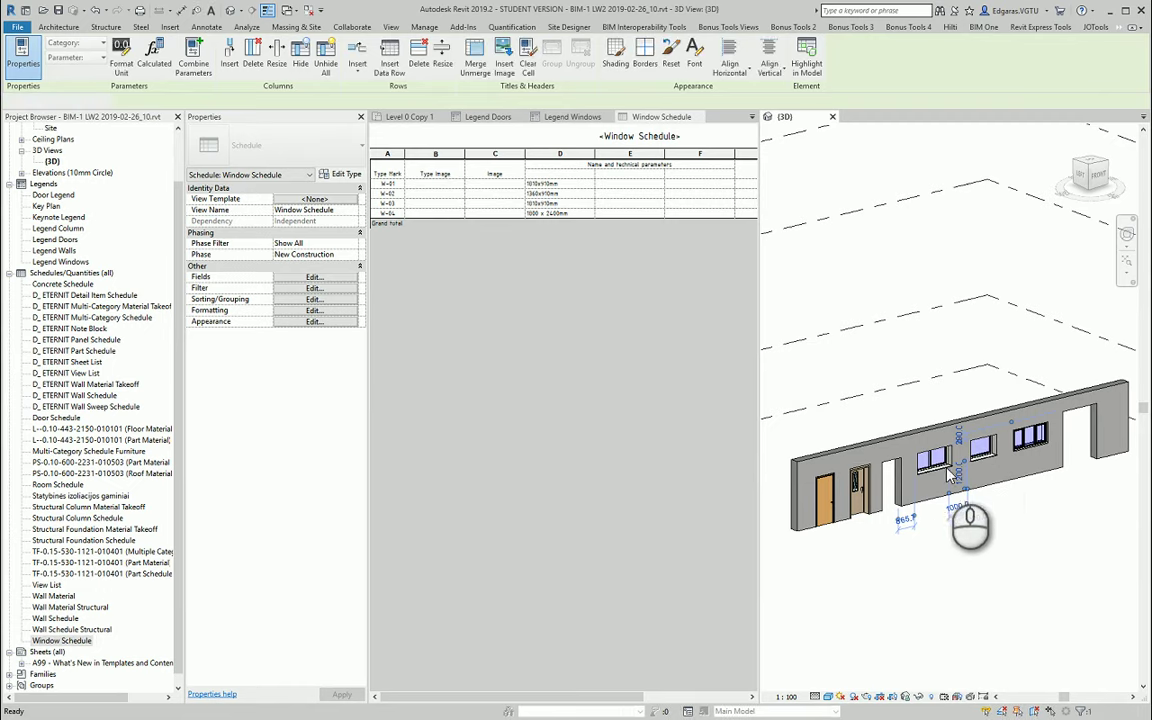
click(340, 174)
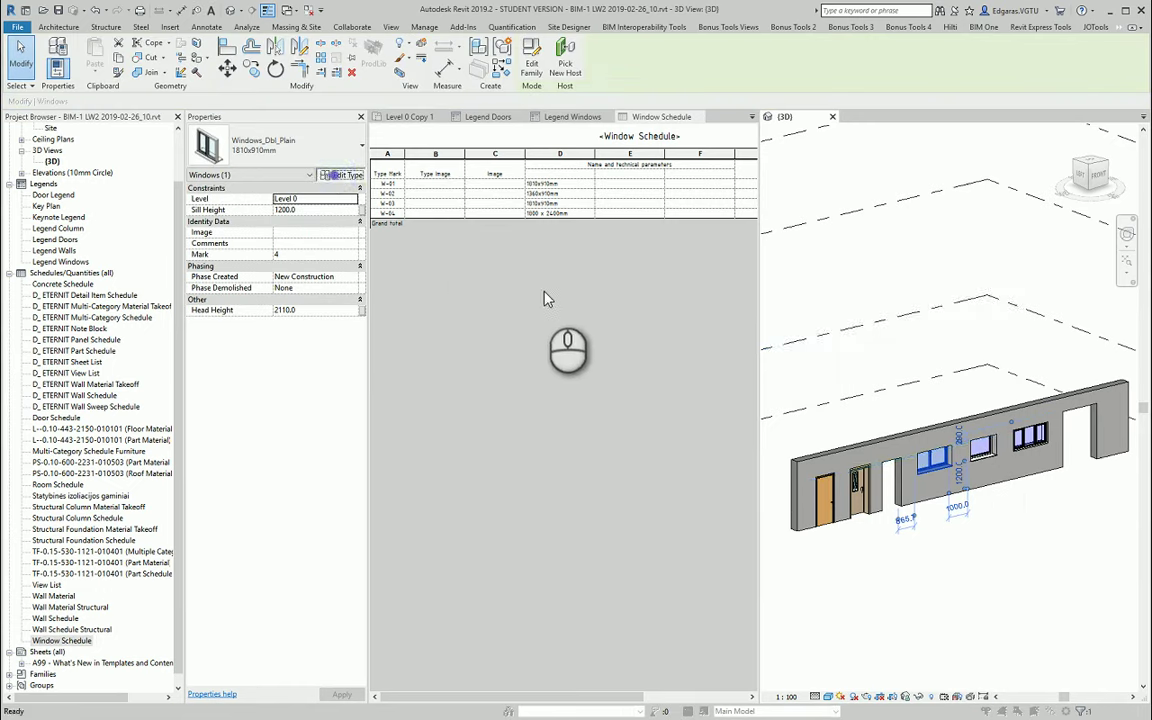
scroll(1003, 380, down, 4)
scroll(1002, 460, down, 3)
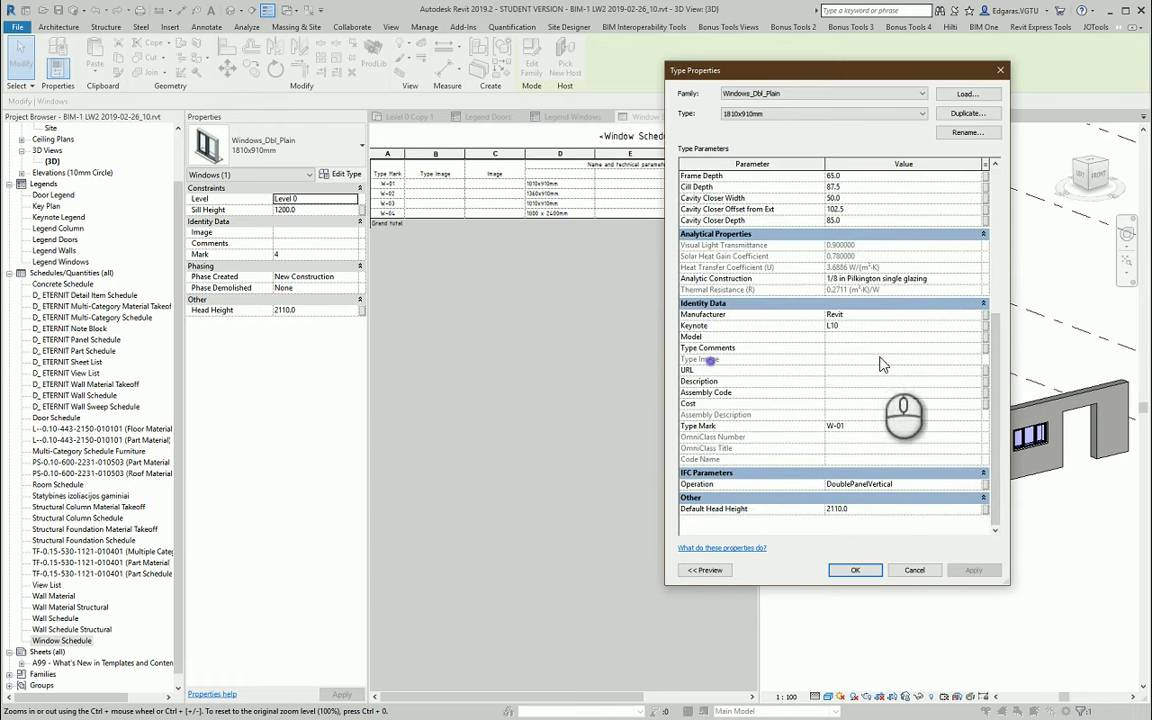
click(926, 574)
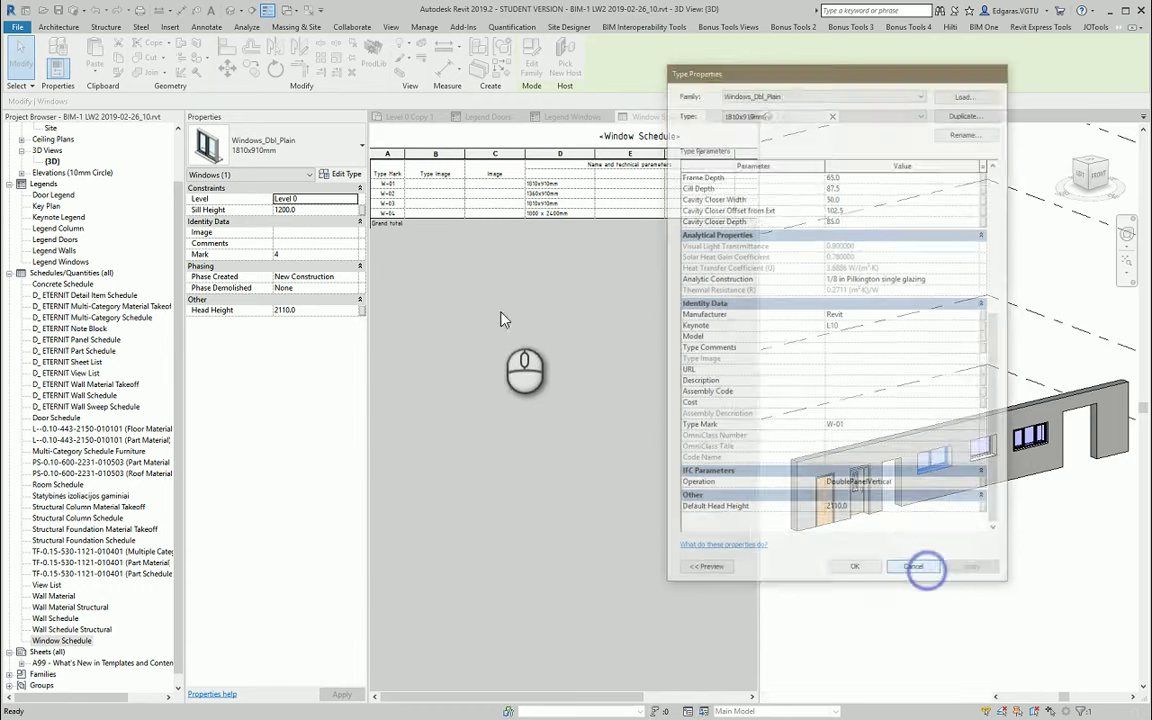
click(505, 189)
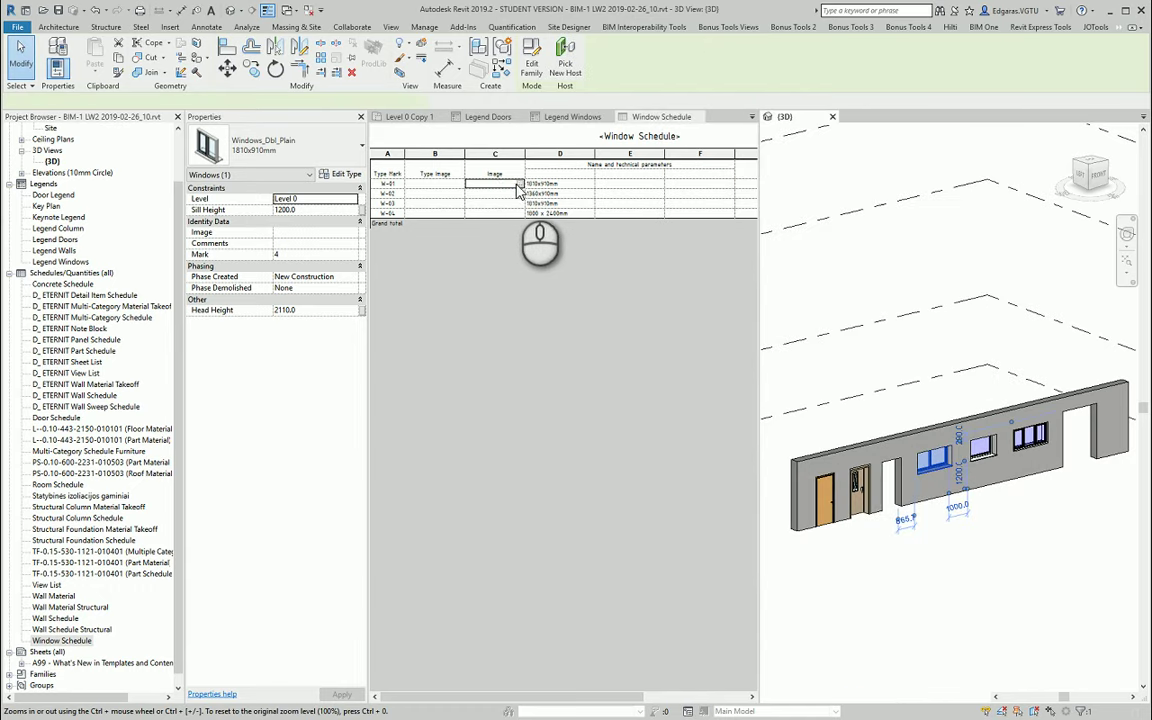
Step: Import W-01.PNG through Manage Images and assign it to W-01's Image cell
click(519, 187)
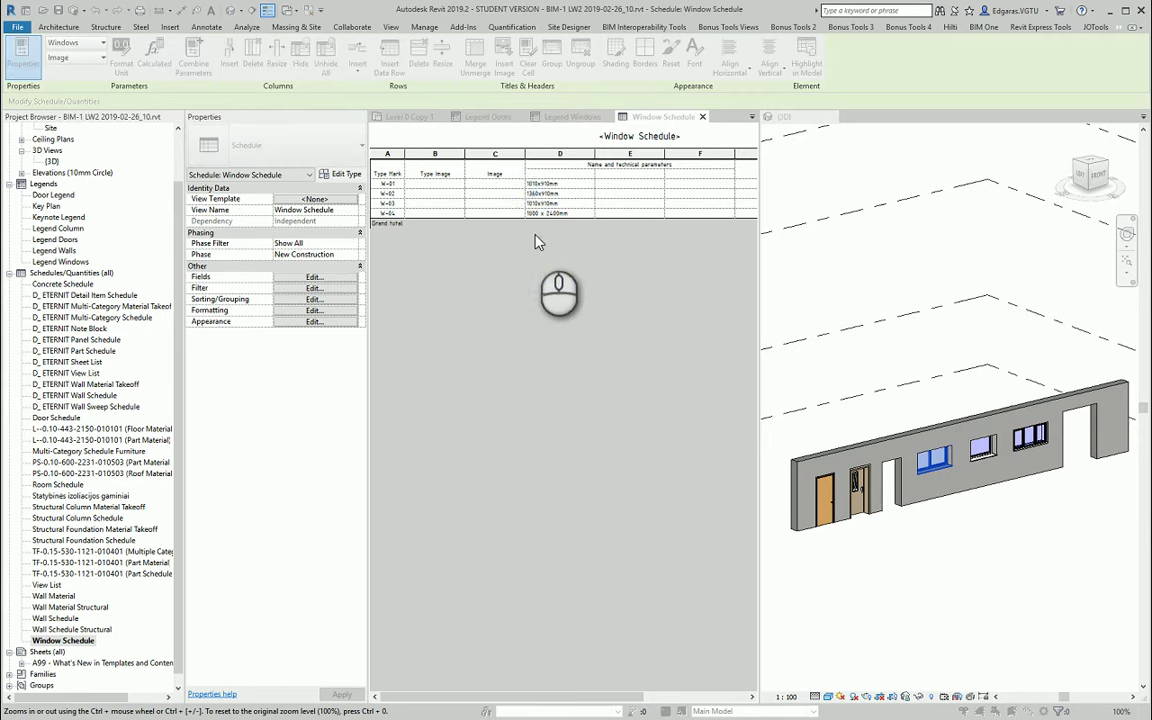
click(428, 507)
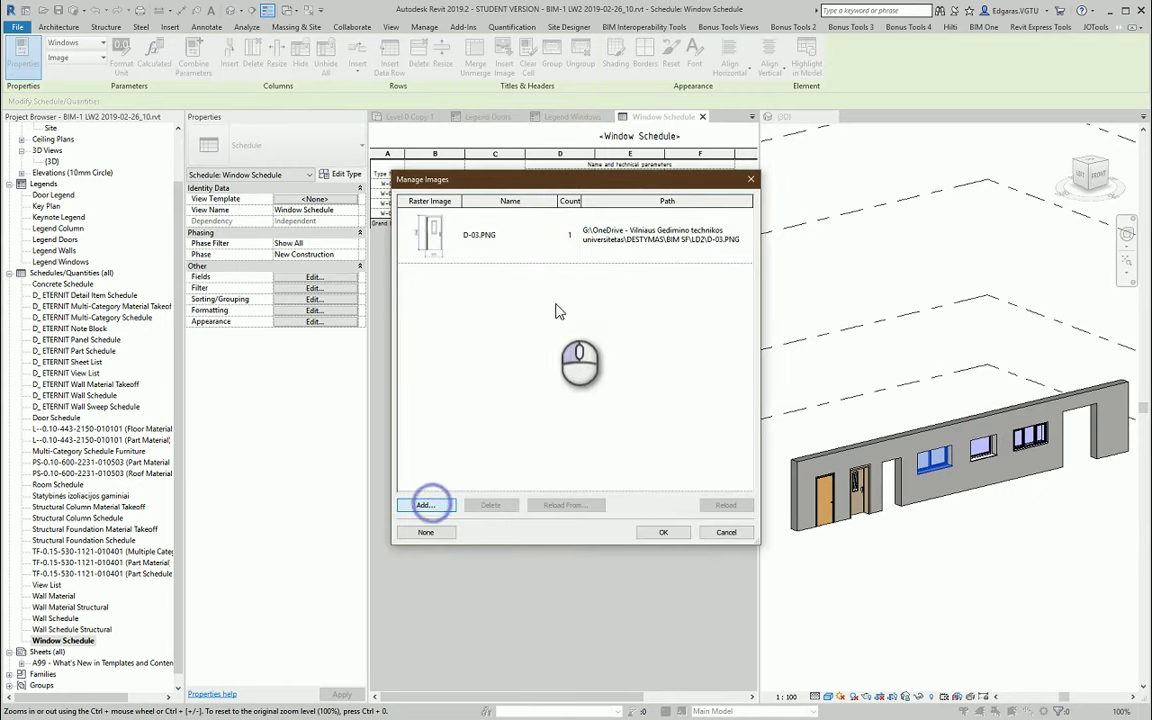
click(515, 227)
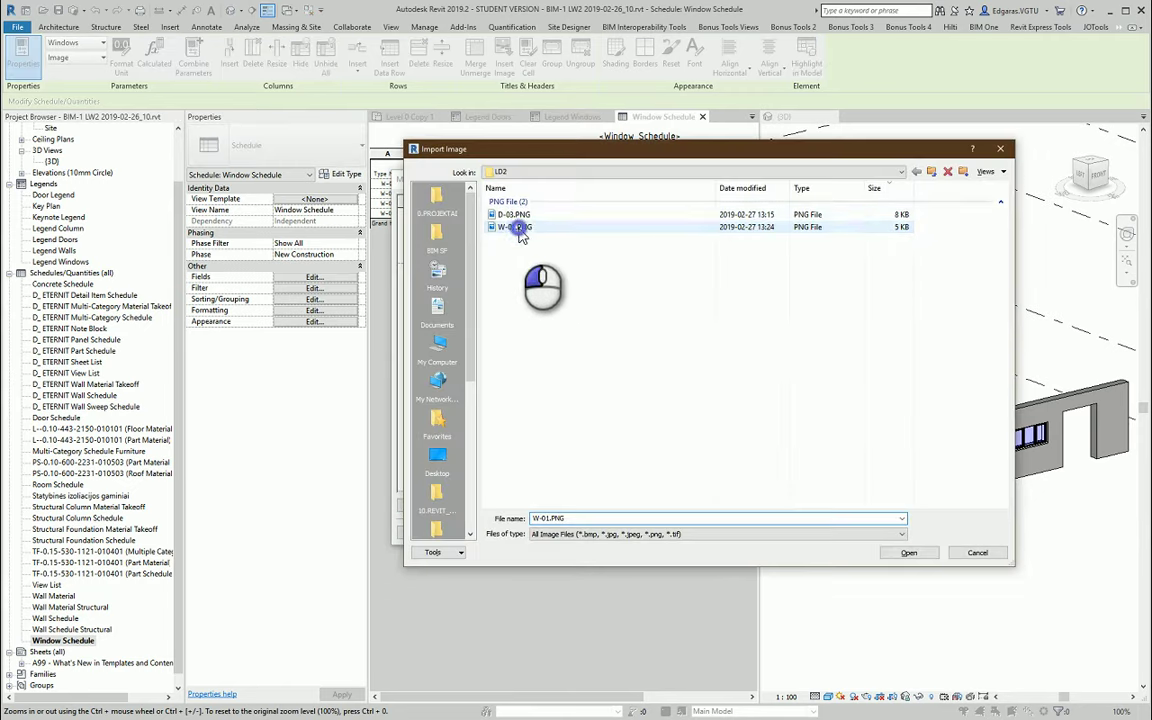
click(908, 552)
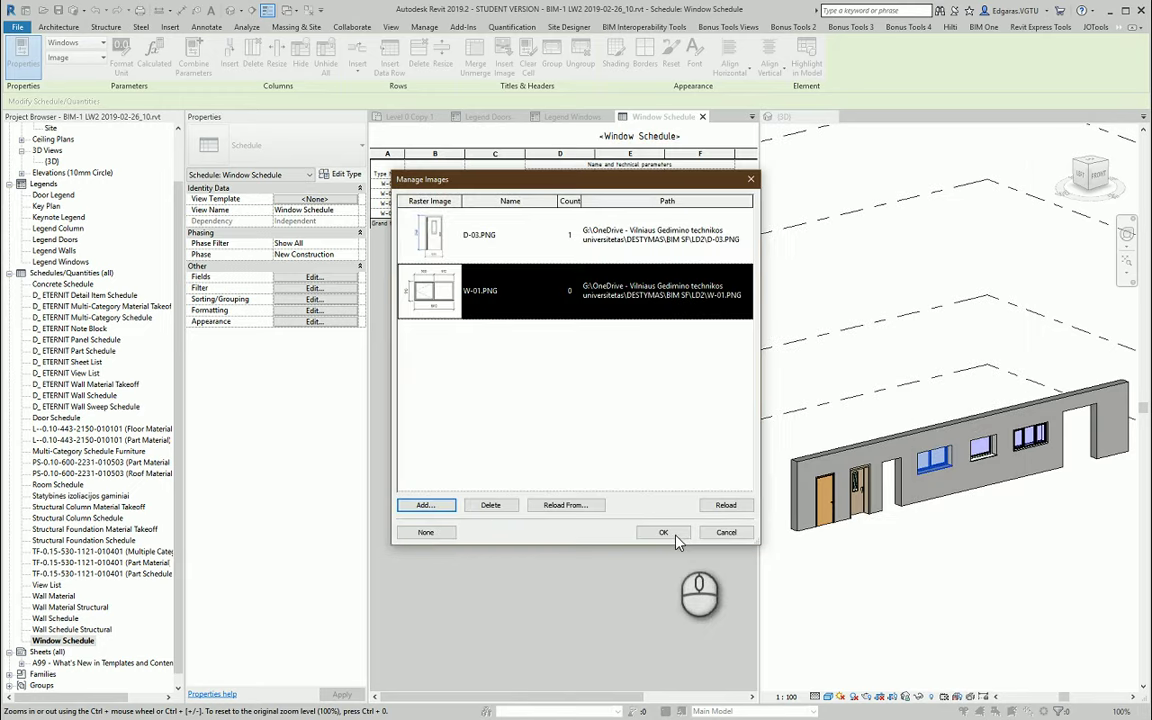
click(663, 532)
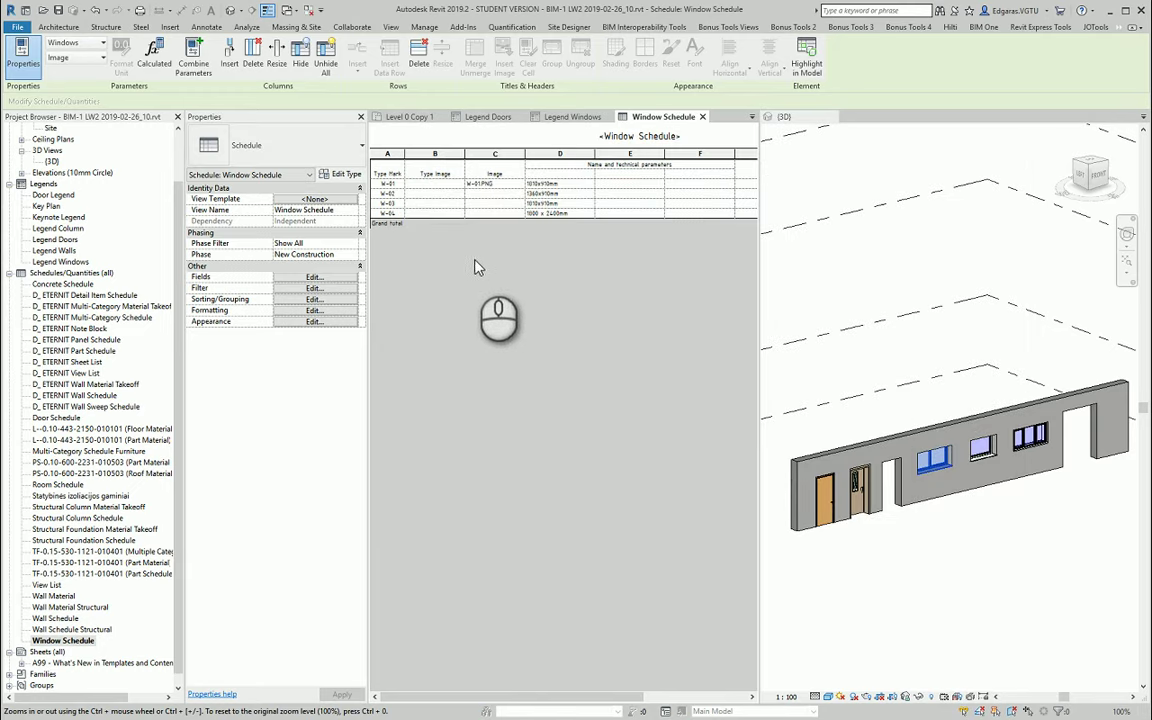
Step: Delete the Type Image column from the Window Schedule
click(436, 160)
right_click(436, 160)
click(510, 305)
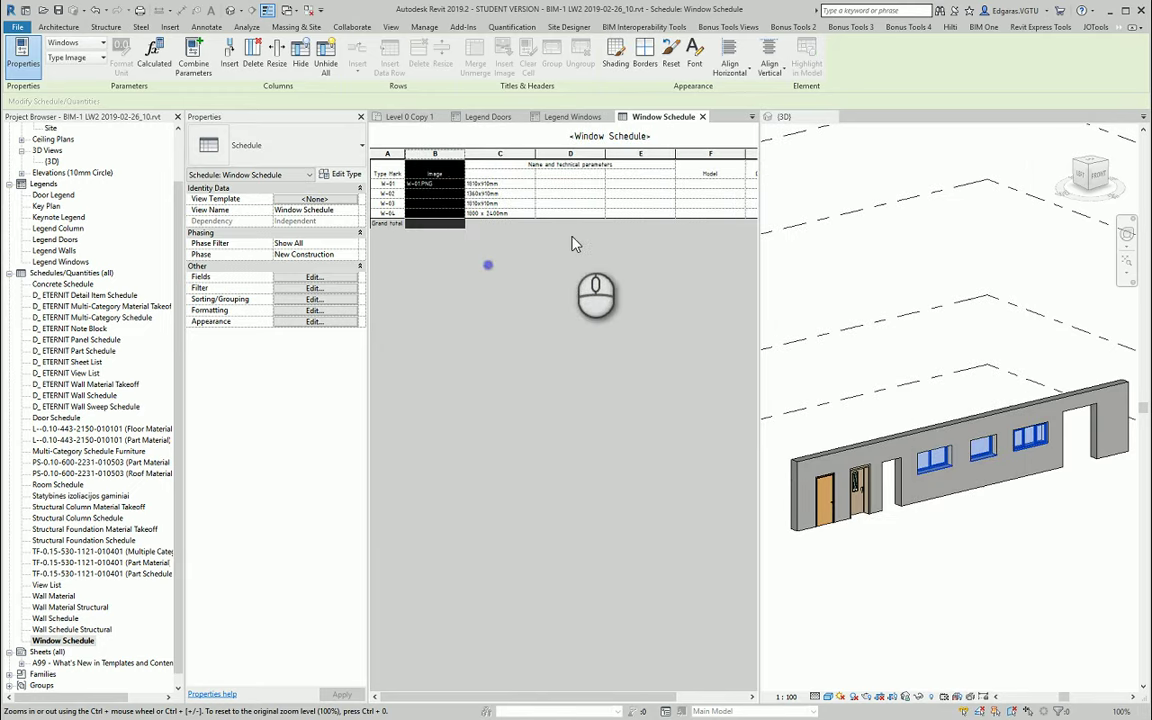
Step: Close the Window Schedule, Legend Windows and Legend Doors views and open sheet A99
click(702, 117)
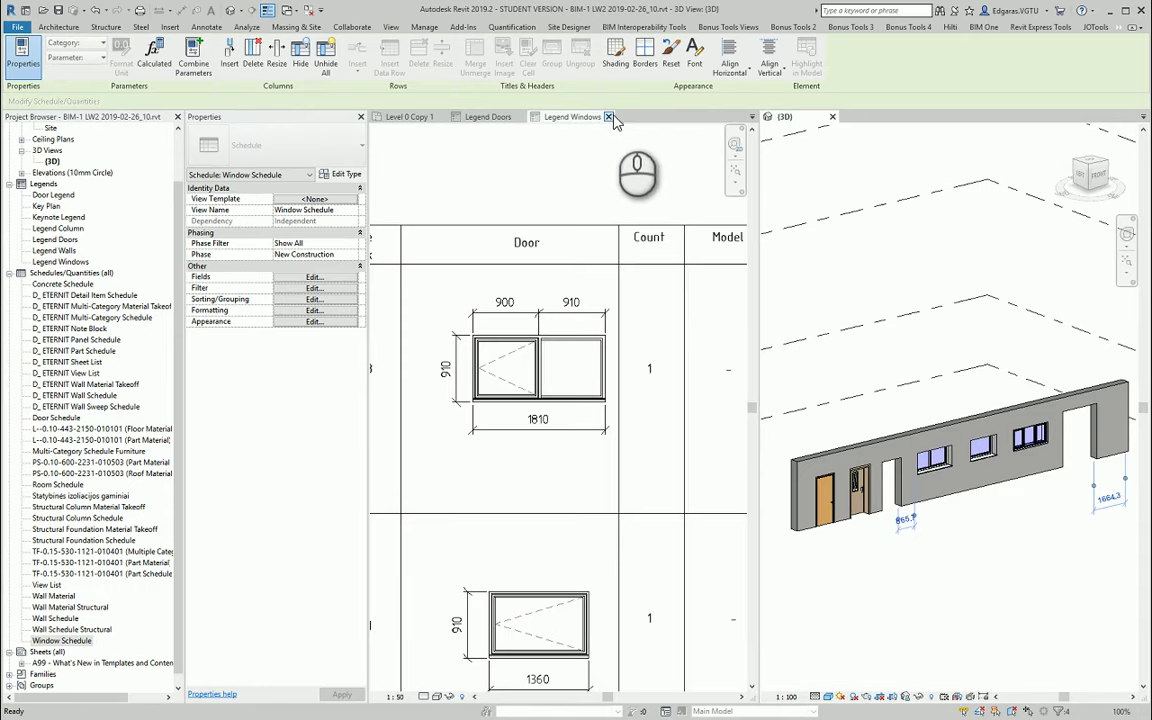
click(608, 117)
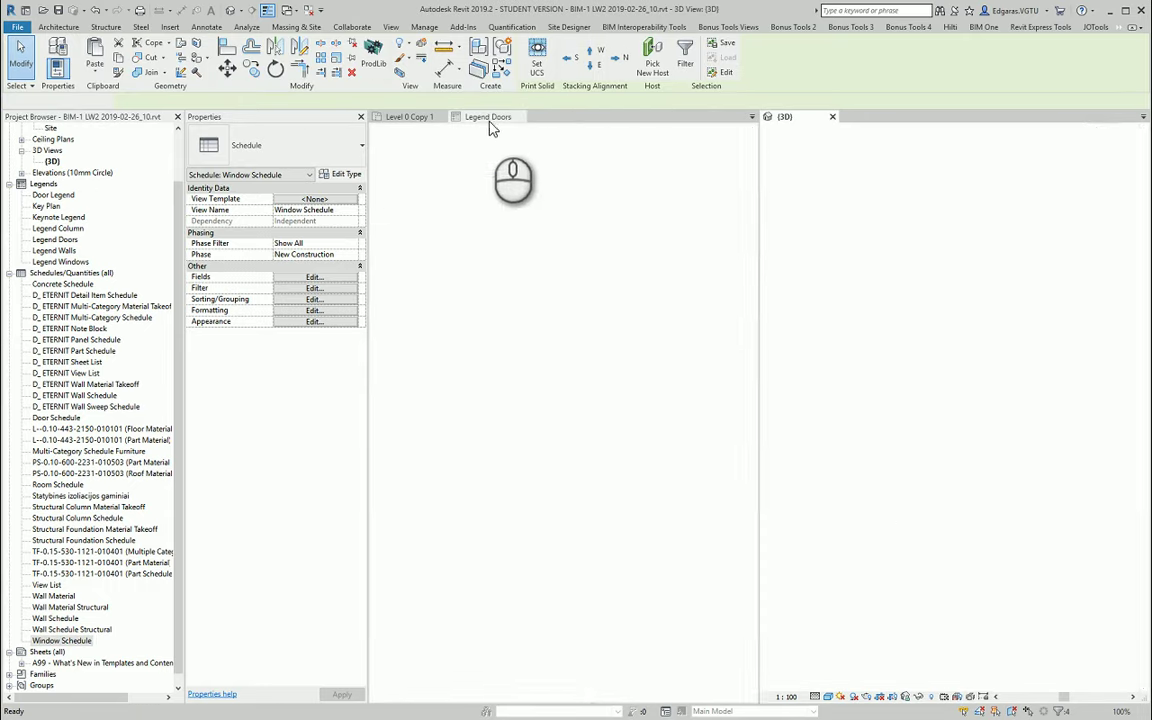
click(520, 117)
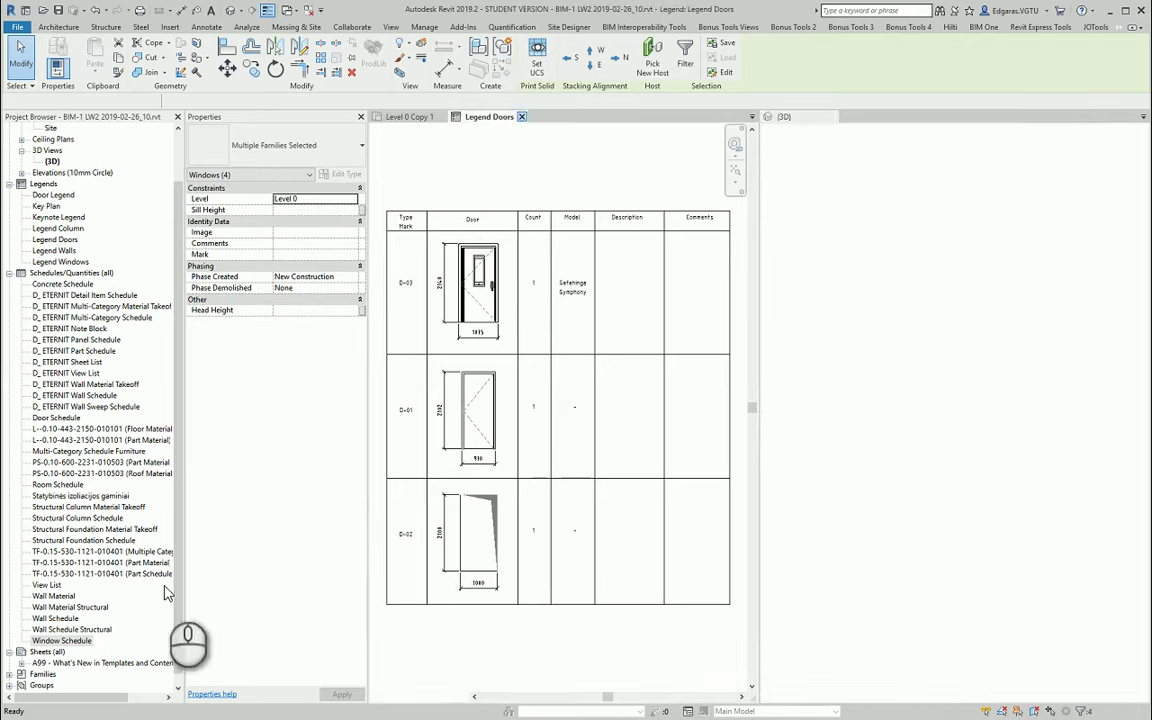
ctrl+click(103, 664)
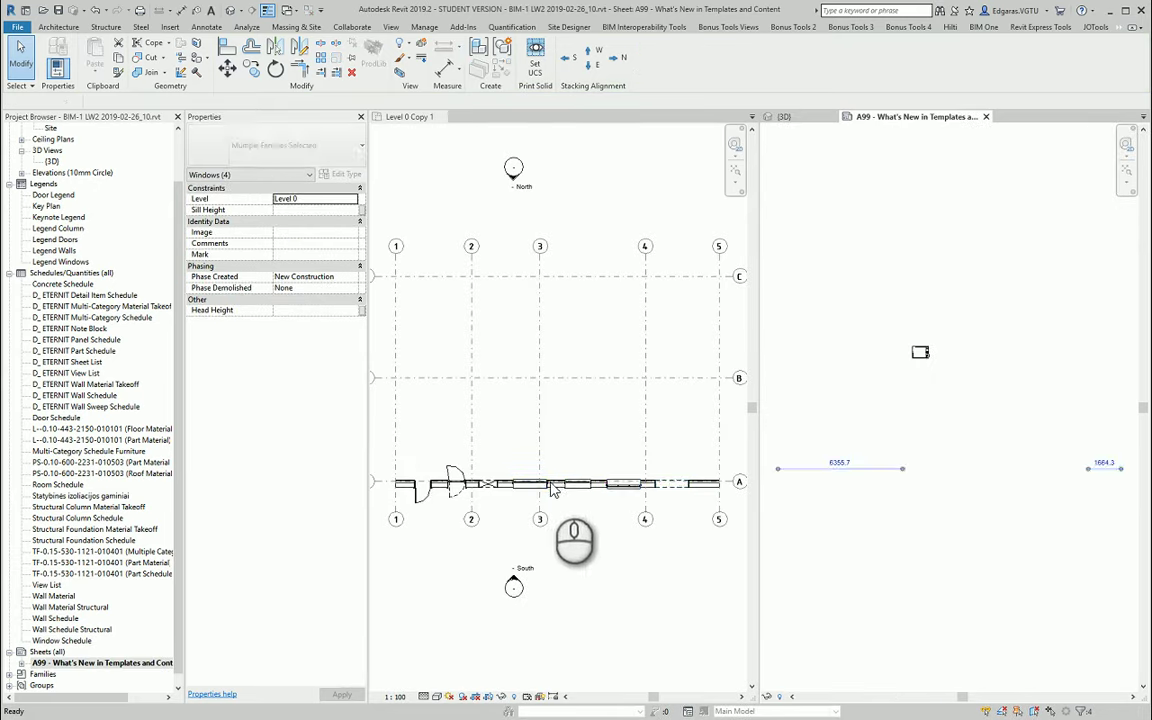
Step: Place the Legend Windows viewport on sheet A99 with the Window Schedule beside it
scroll(935, 335, down, 5)
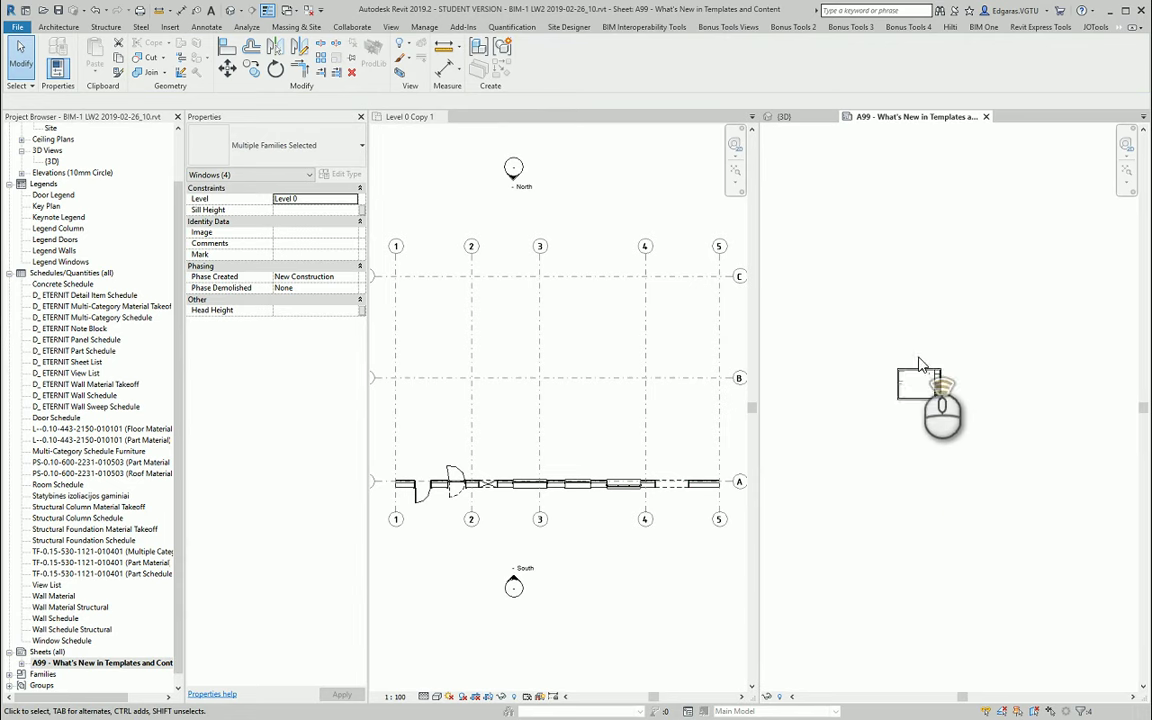
click(62, 262)
mouse_move(70, 270)
mouse_down()
mouse_move(833, 490)
mouse_move(869, 473)
mouse_up()
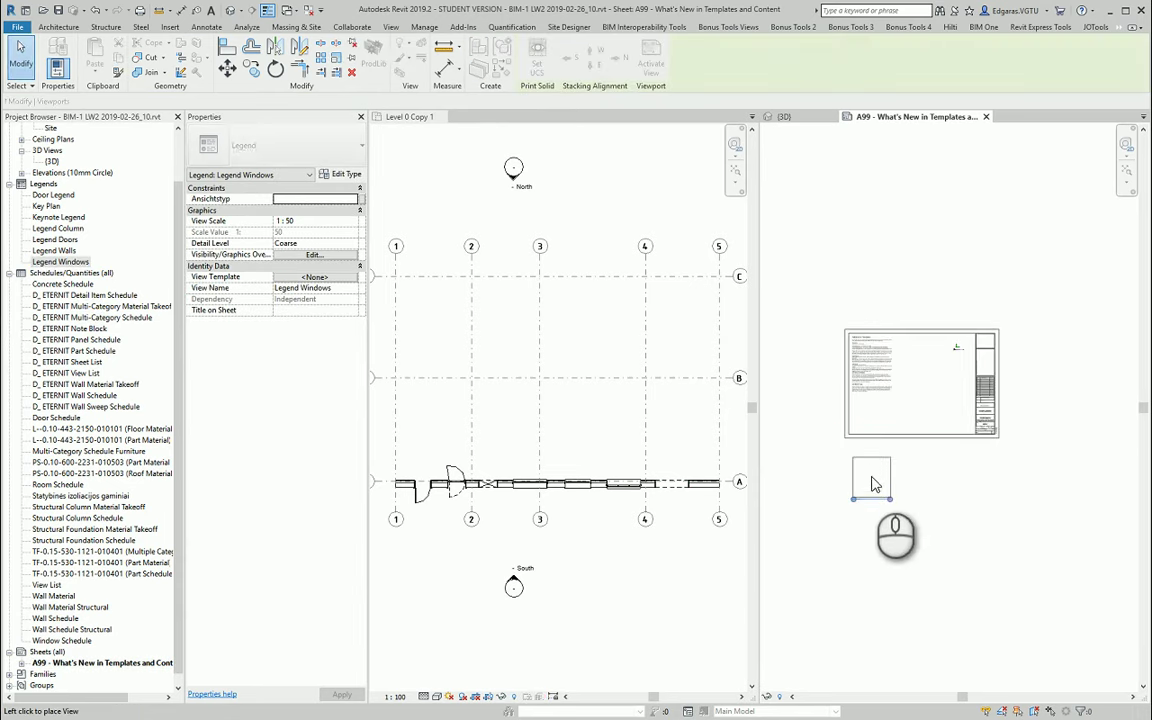
click(76, 641)
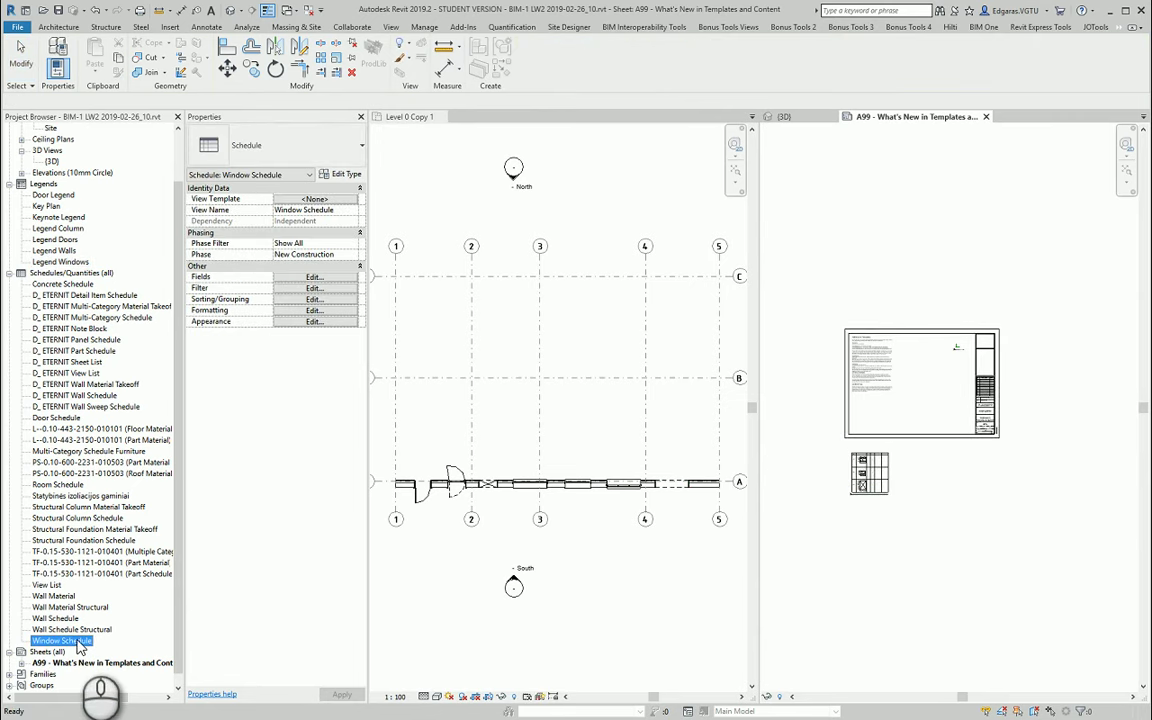
drag(125, 650, 918, 473)
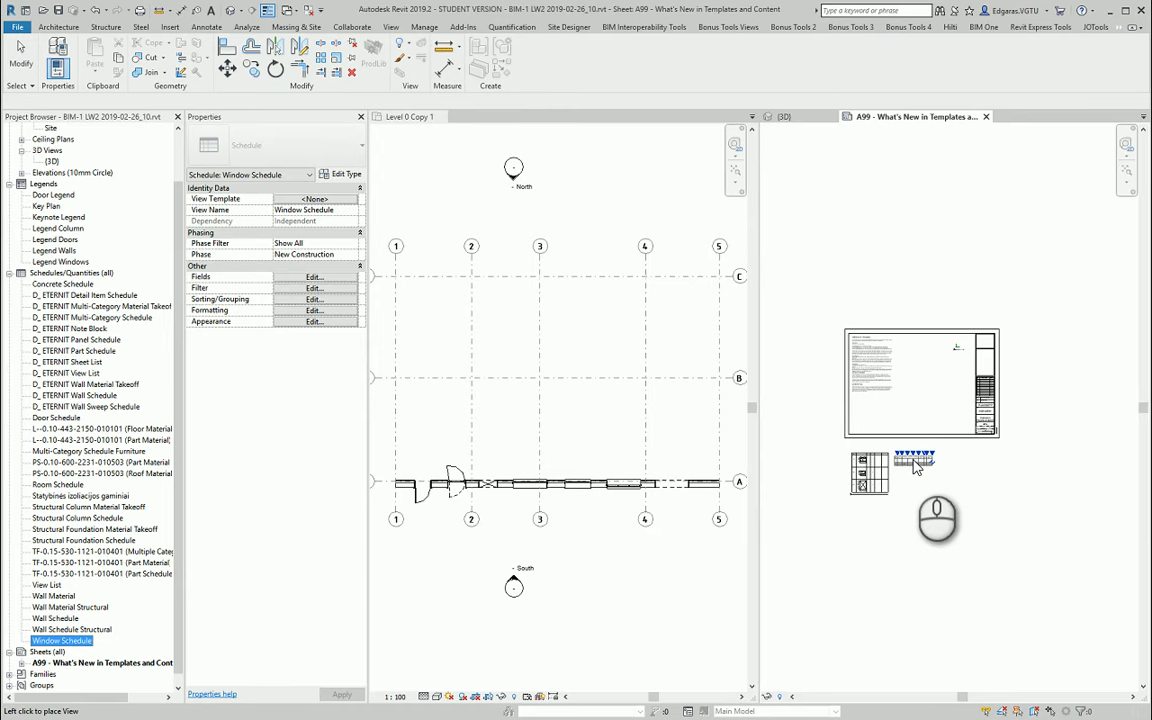
click(916, 468)
scroll(836, 478, up, 2)
scroll(900, 465, up, 2)
scroll(958, 450, up, 2)
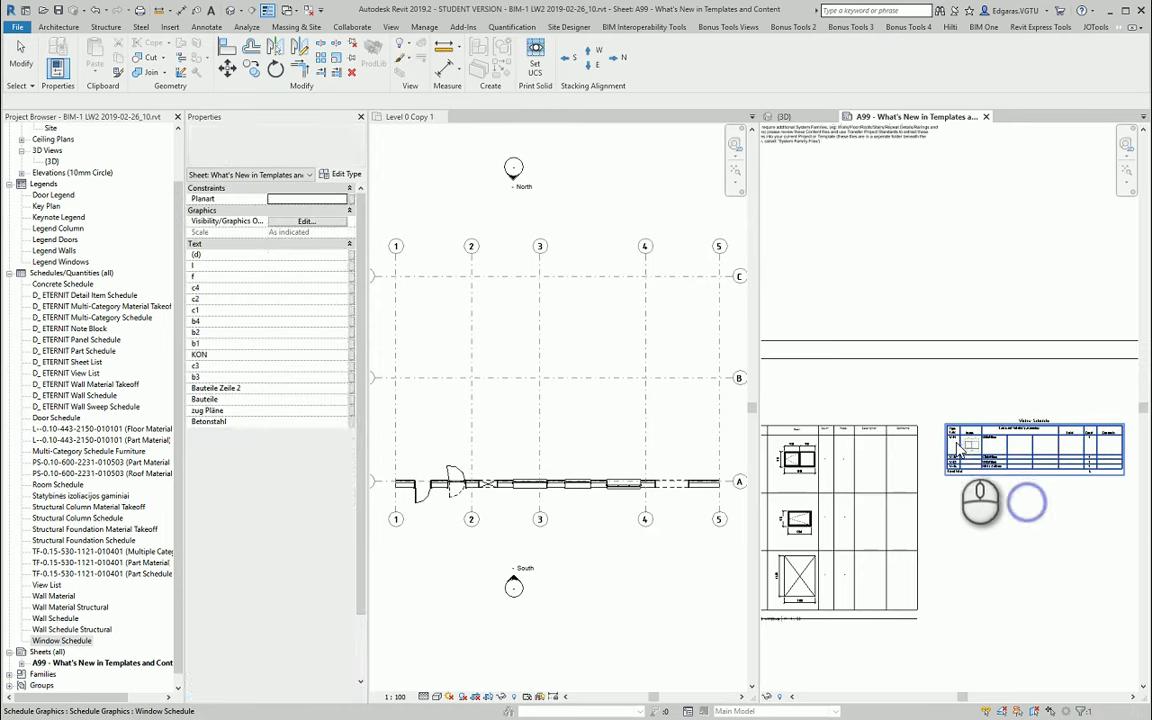
scroll(983, 440, up, 2)
click(1030, 425)
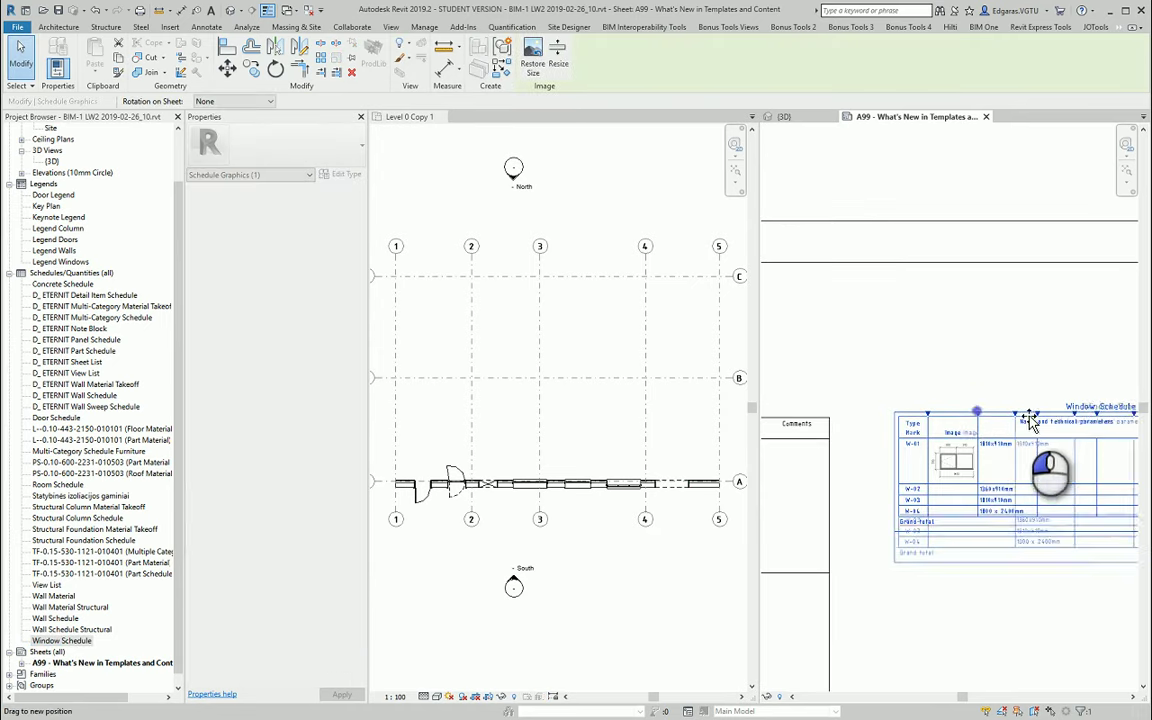
scroll(1005, 410, down, 3)
middle_drag(972, 532, 986, 522)
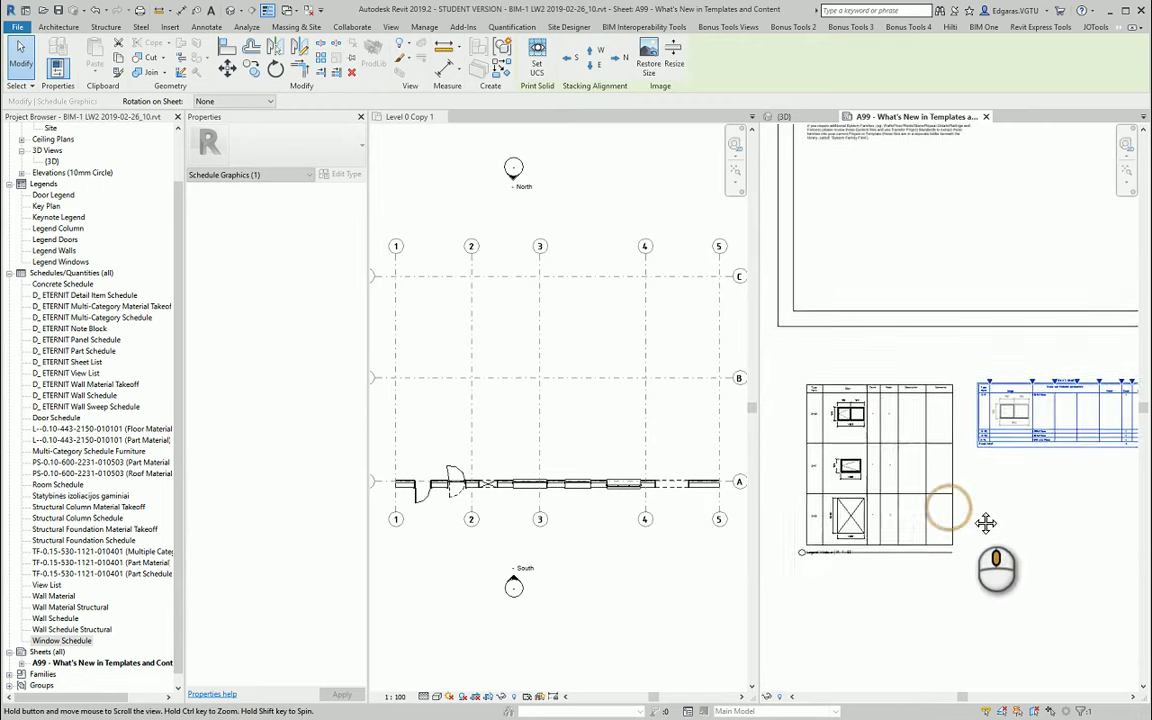
scroll(963, 437, up, 1)
scroll(823, 488, up, 2)
scroll(777, 433, up, 1)
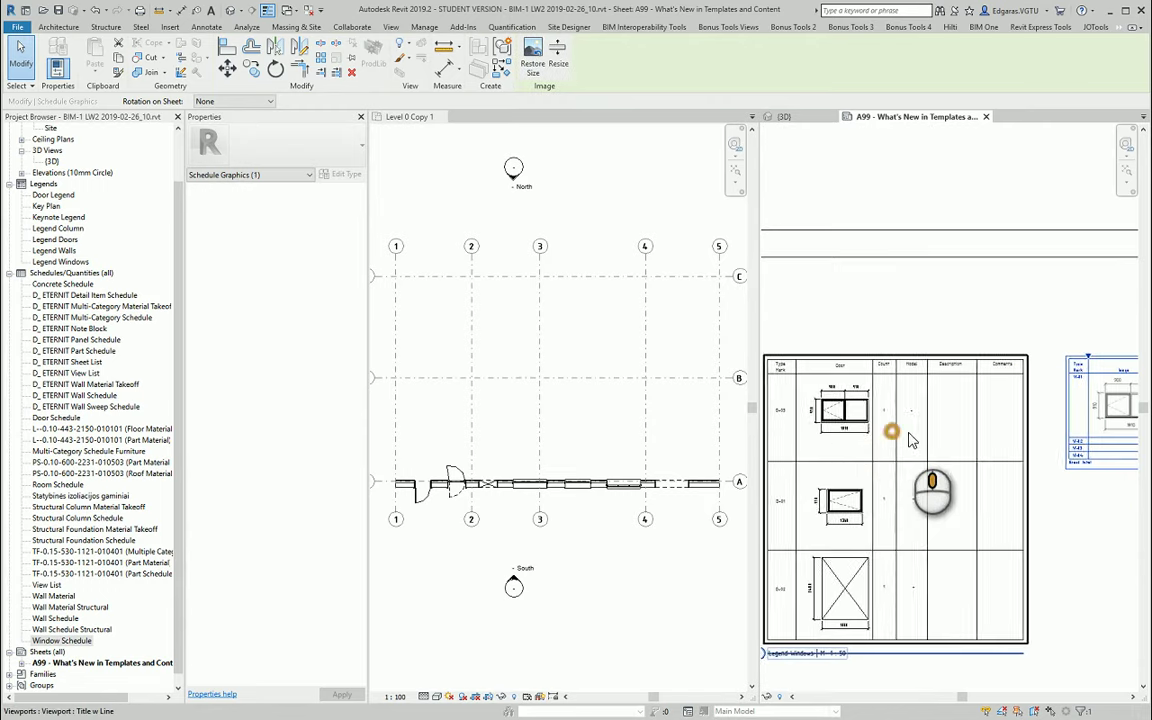
middle_drag(910, 440, 935, 440)
scroll(900, 450, down, 1)
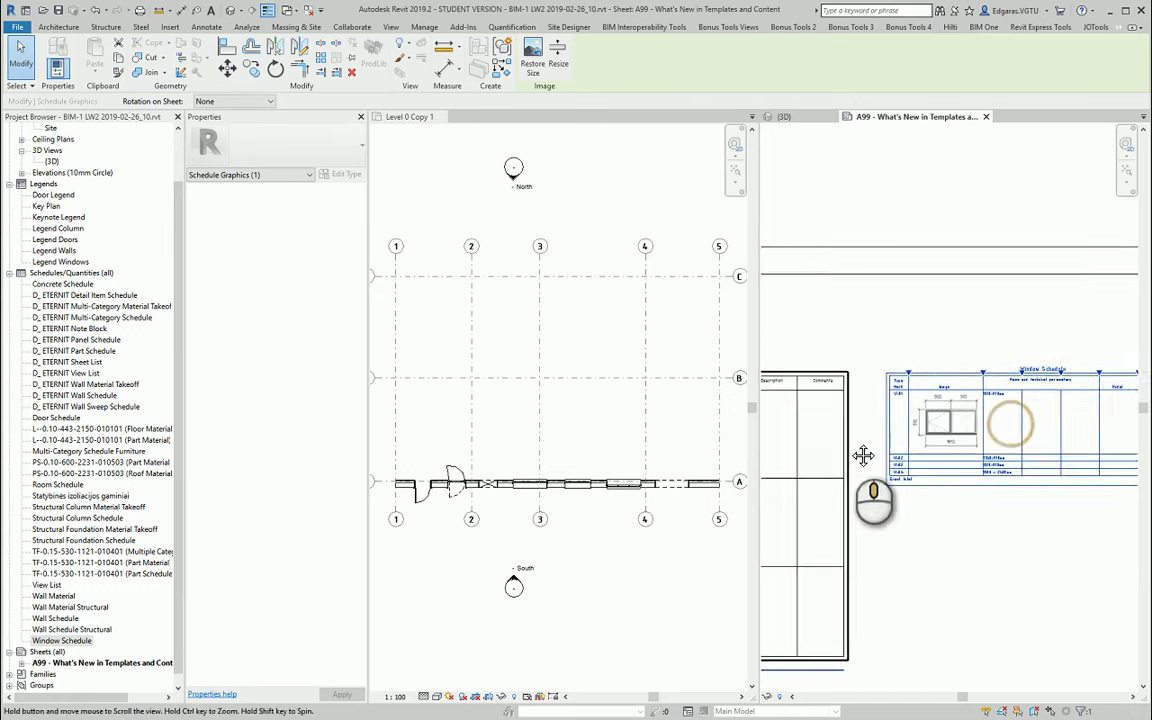
scroll(1054, 488, up, 1)
scroll(990, 560, up, 1)
scroll(1032, 418, down, 1)
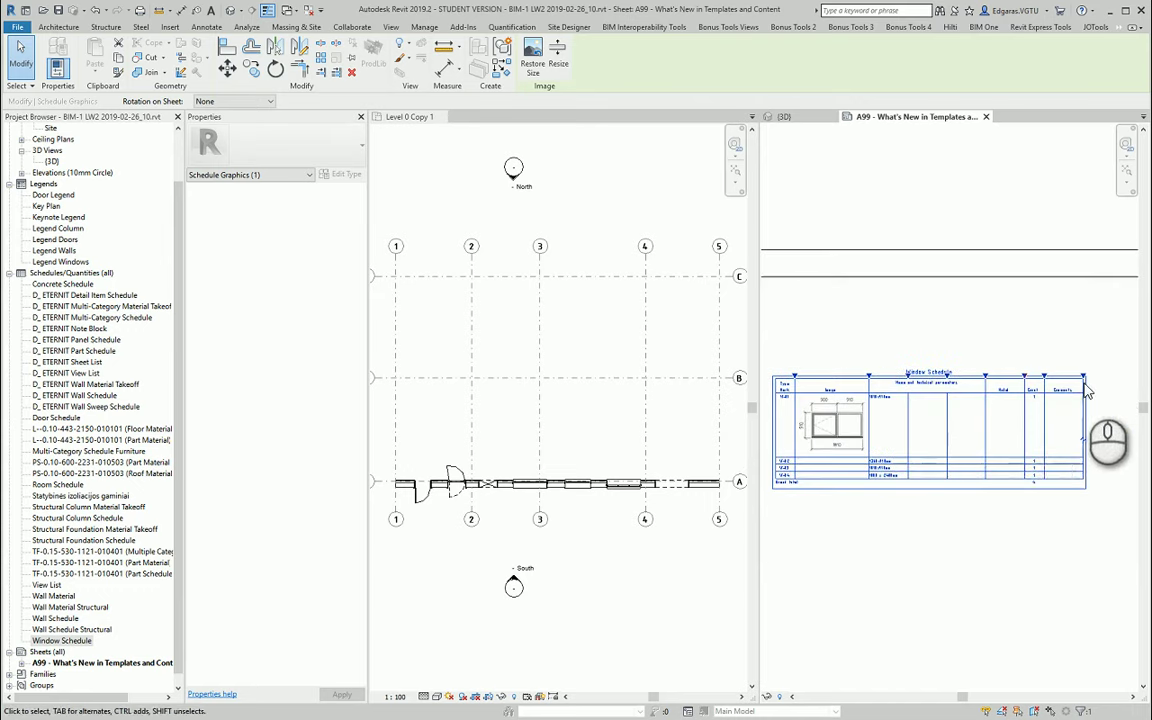
scroll(1080, 365, down, 2)
scroll(930, 477, up, 1)
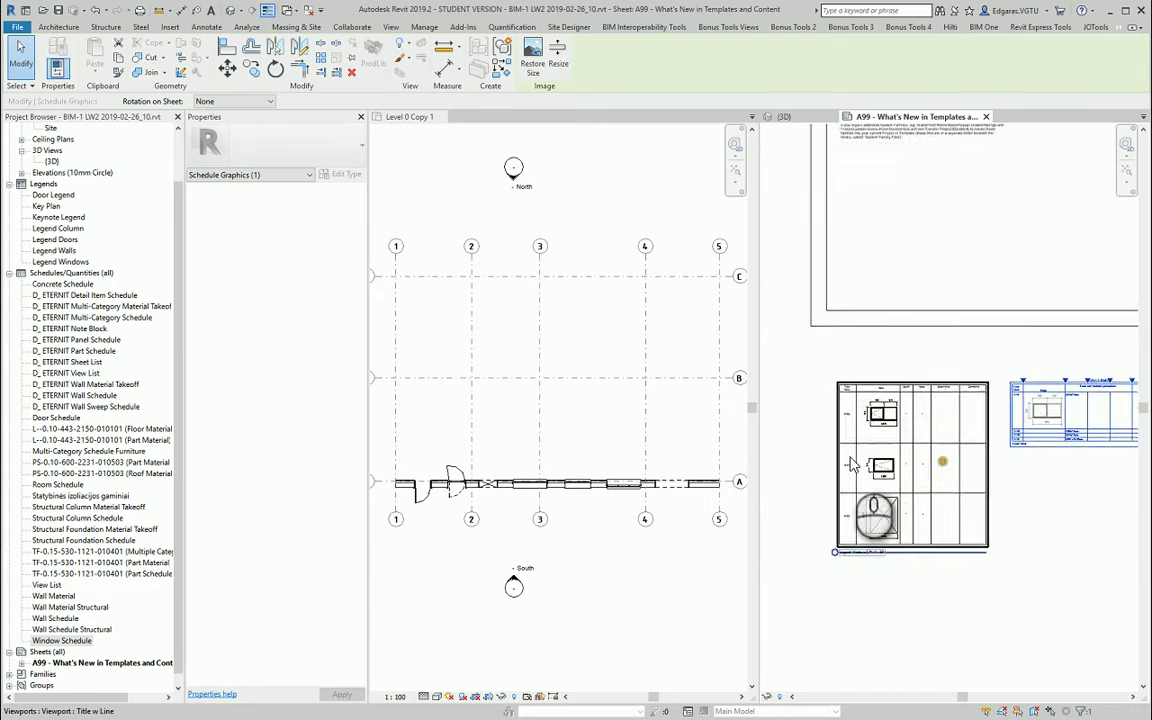
scroll(938, 478, up, 1)
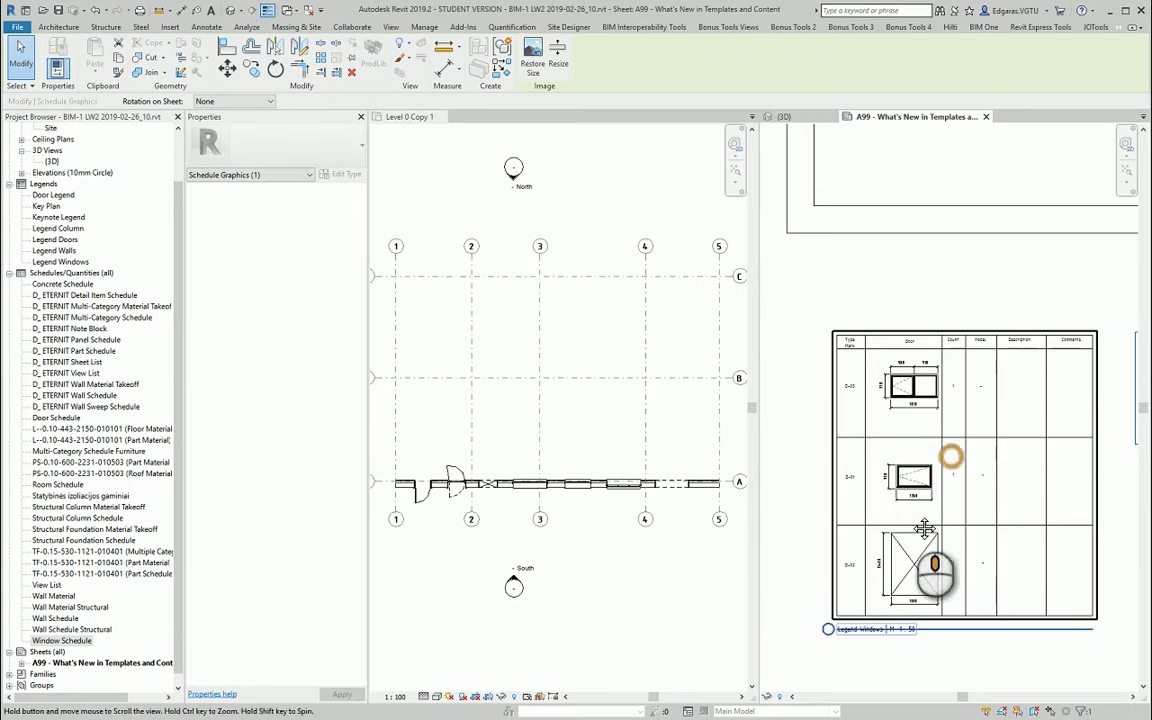
scroll(900, 440, down, 1)
scroll(860, 500, down, 1)
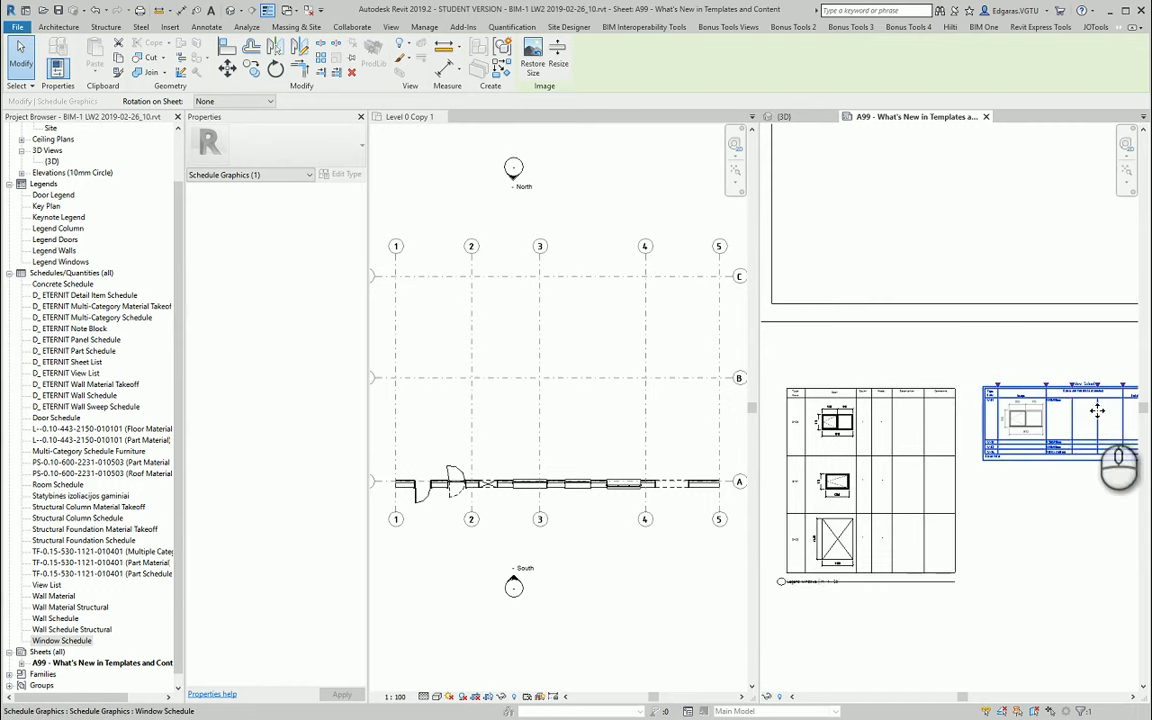
scroll(1105, 460, up, 2)
scroll(1030, 465, up, 2)
scroll(847, 456, up, 2)
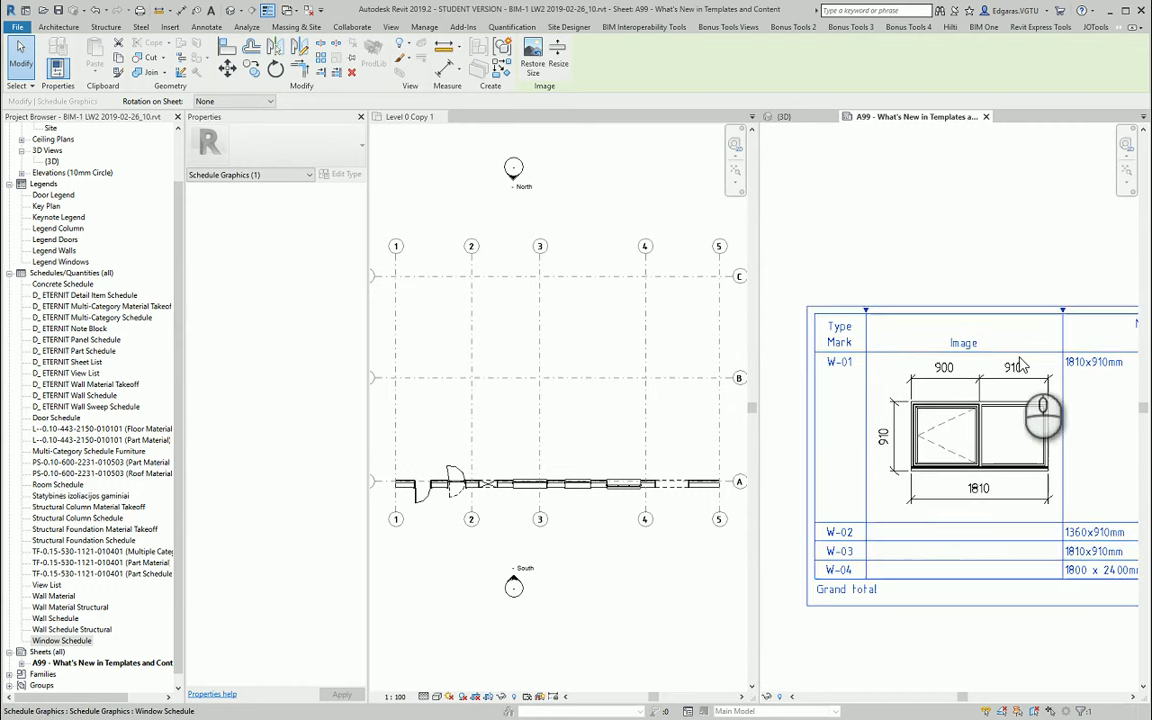
scroll(882, 431, down, 2)
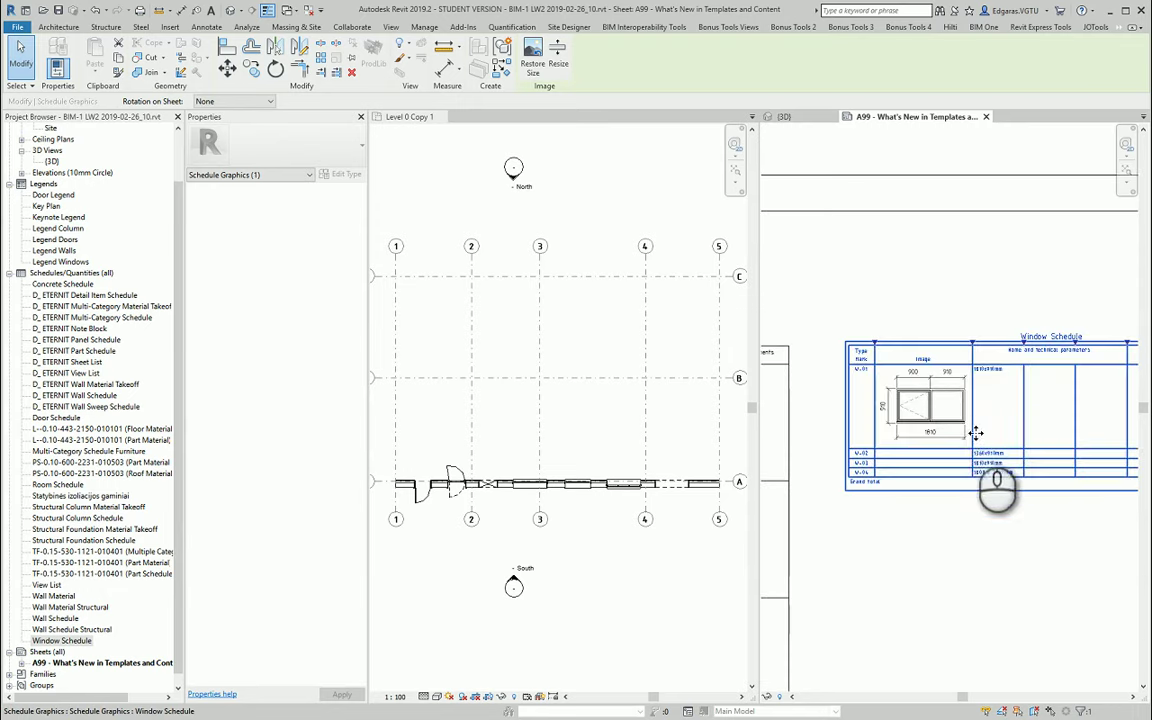
scroll(975, 432, down, 2)
scroll(970, 433, down, 1)
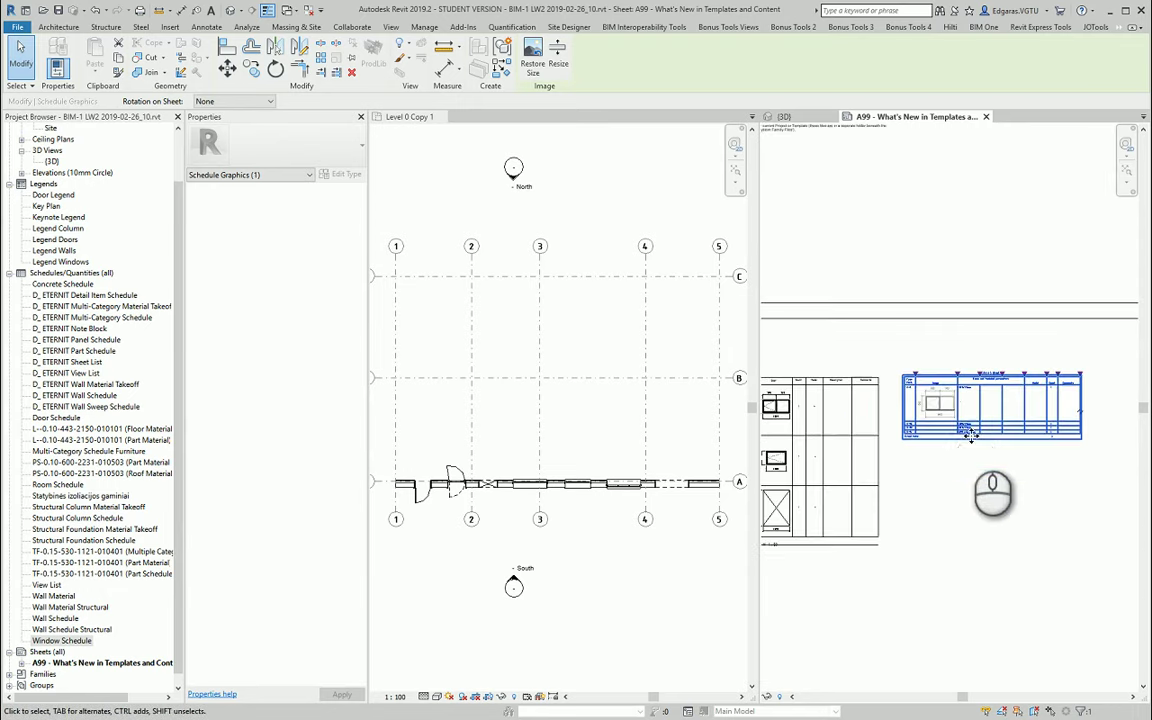
scroll(975, 455, down, 1)
scroll(988, 470, down, 1)
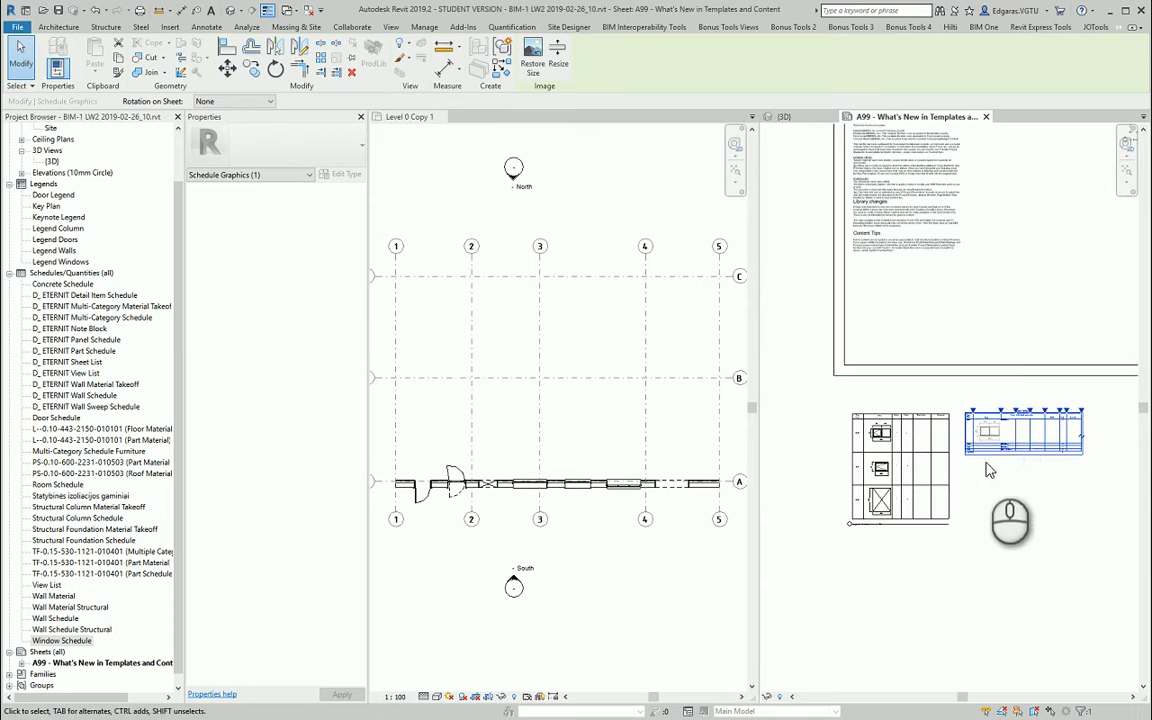
middle_drag(1010, 460, 980, 487)
ctrl+click(877, 458)
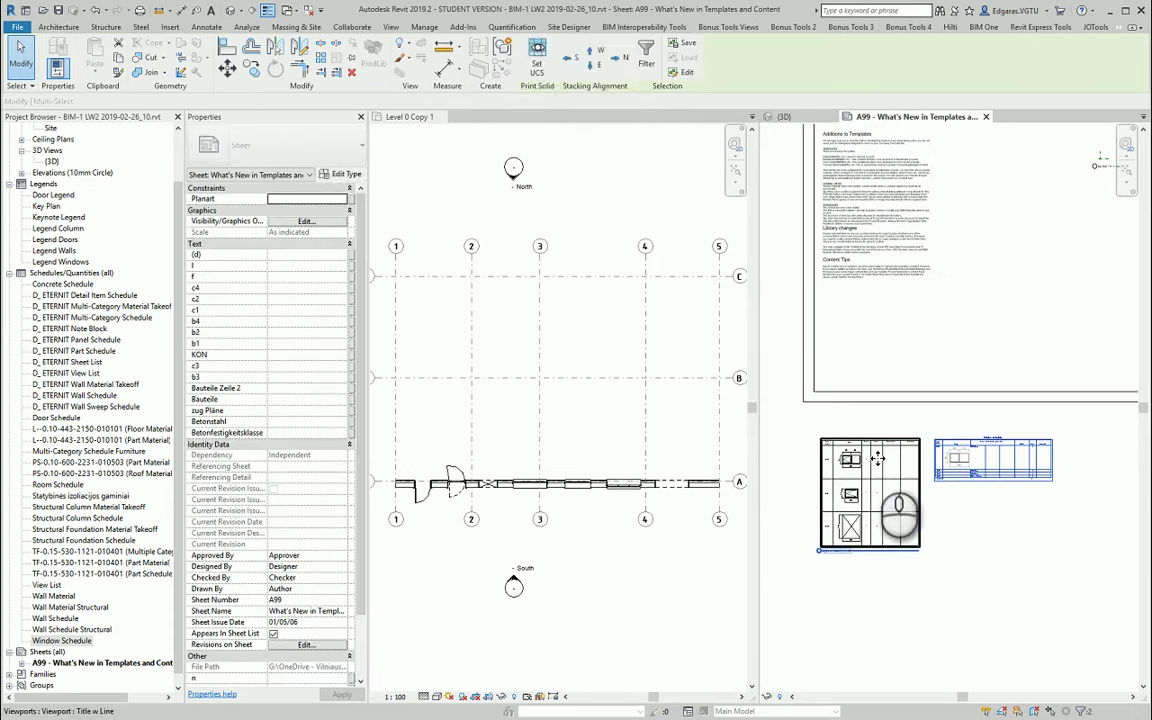